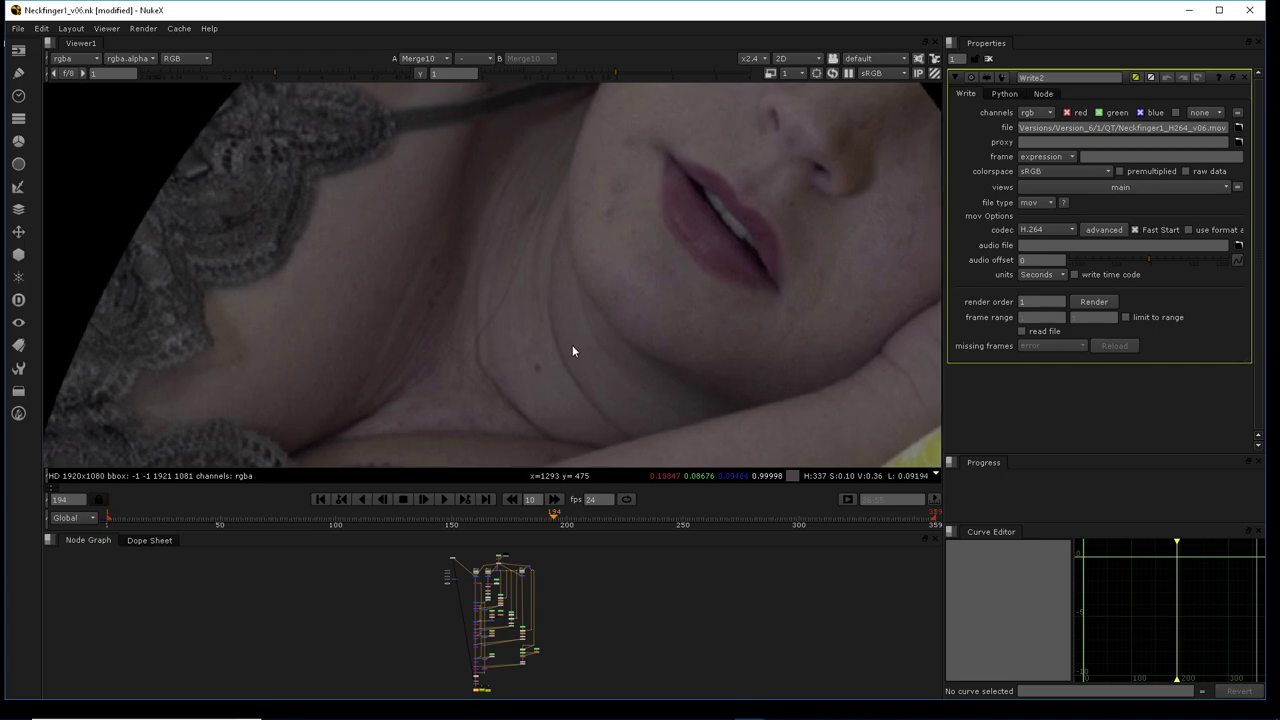
Compare the Write2 render with the Merge10 plate in the viewer around the neck and mouth
{"action": "key", "text": "1"}
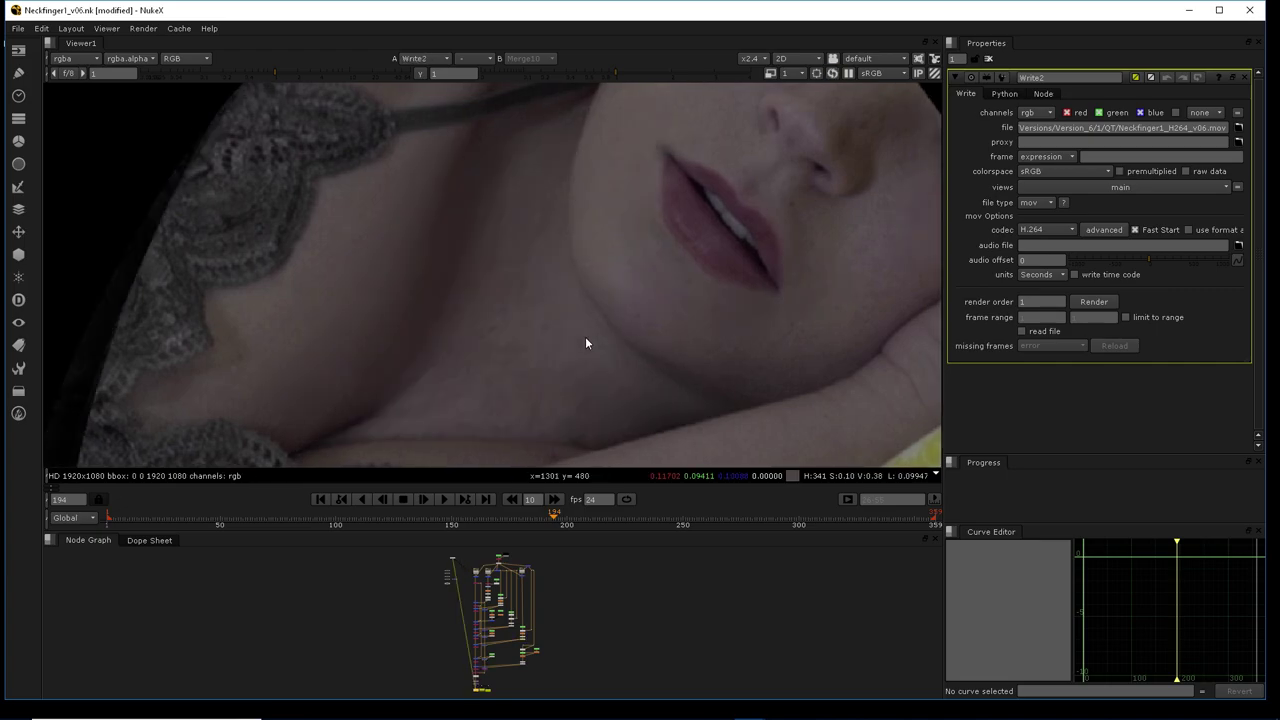
{"action": "key", "text": "2"}
{"action": "key", "text": "1"}
{"action": "middle_click_drag", "start_coordinate": [746, 256], "coordinate": [555, 355]}
{"action": "scroll", "coordinate": [556, 353], "scroll_direction": "up", "scroll_amount": 2}
{"action": "middle_click_drag", "start_coordinate": [586, 314], "coordinate": [588, 311]}
{"action": "key", "text": "2"}
{"action": "key", "text": "1"}
{"action": "key", "text": "2"}
{"action": "key", "text": "1"}
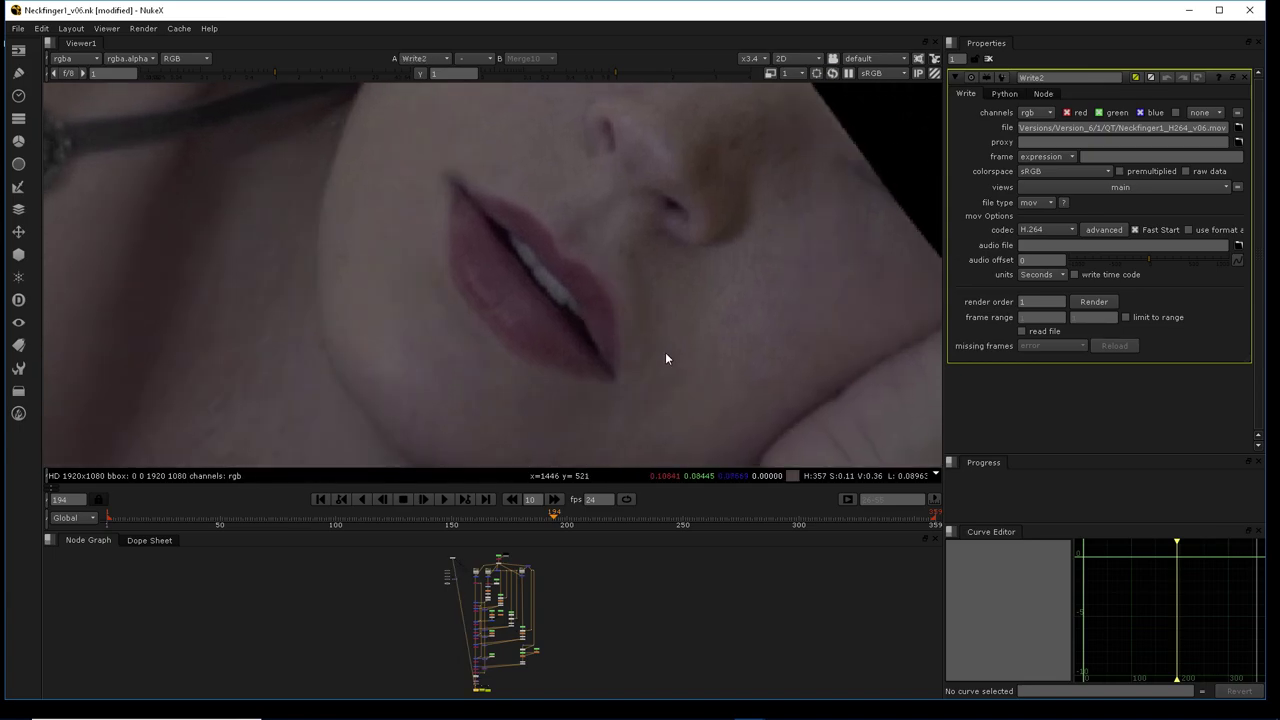
Compare the Write2 render with the Merge10 plate around the chin, nose and cheek
{"action": "middle_click_drag", "start_coordinate": [669, 348], "coordinate": [598, 253]}
{"action": "key", "text": "2"}
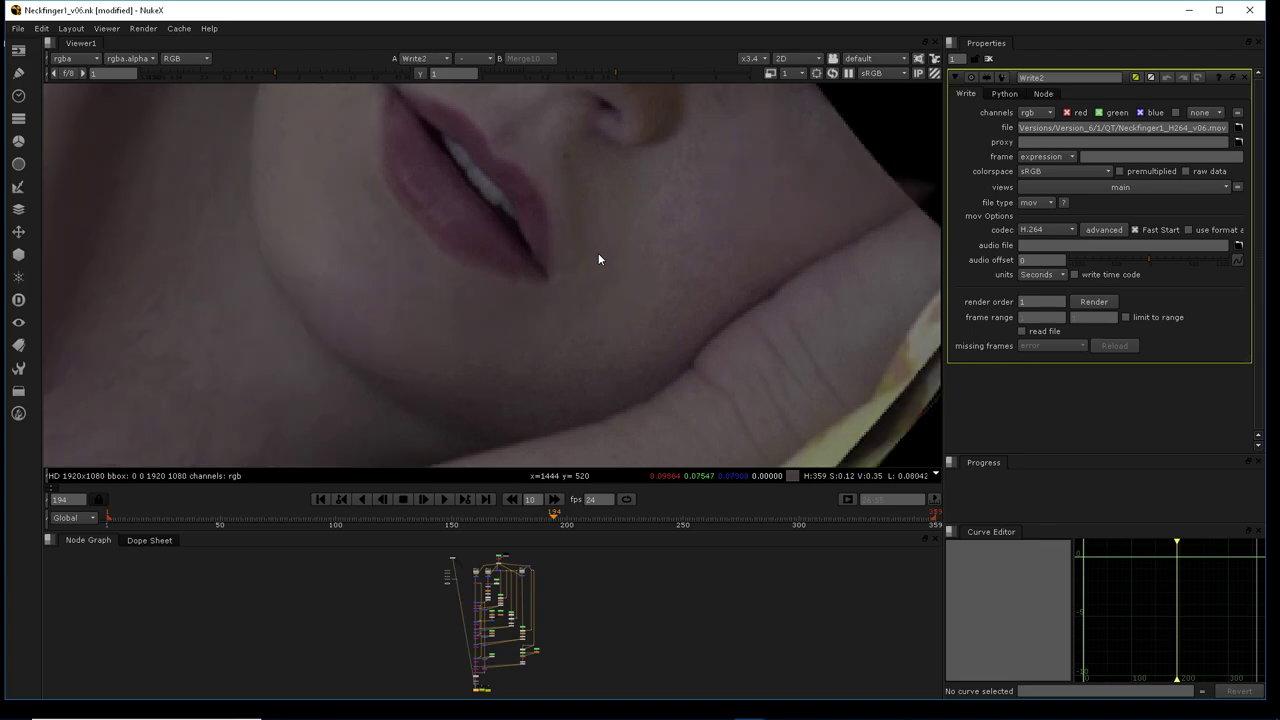
{"action": "key", "text": "1"}
{"action": "scroll", "coordinate": [576, 320], "scroll_direction": "up", "scroll_amount": 2}
{"action": "key", "text": "2"}
{"action": "key", "text": "1"}
{"action": "key", "text": "2"}
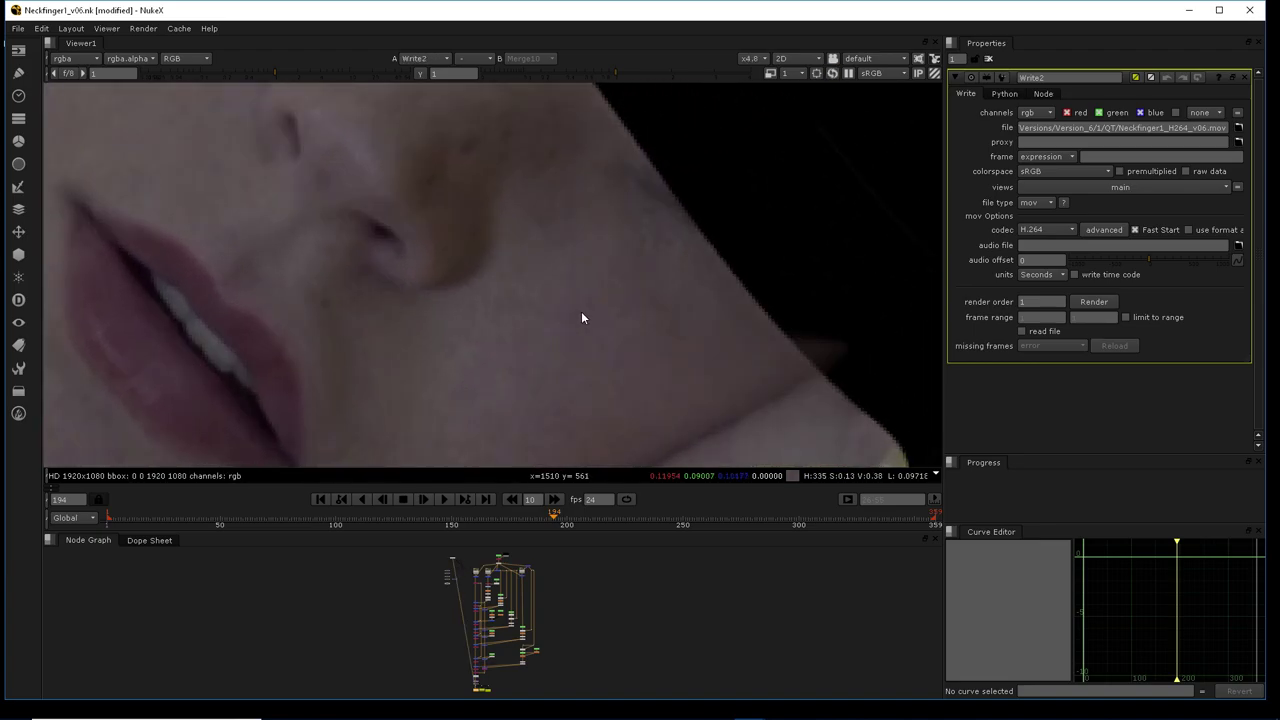
{"action": "key", "text": "1"}
Compare the Write2 render with the Merge10 plate at the ring mark on the finger, and finish on the Merge10 view
{"action": "scroll", "coordinate": [580, 319], "scroll_direction": "down", "scroll_amount": 4}
{"action": "middle_click_drag", "start_coordinate": [503, 312], "coordinate": [747, 117]}
{"action": "scroll", "coordinate": [497, 326], "scroll_direction": "down", "scroll_amount": 2}
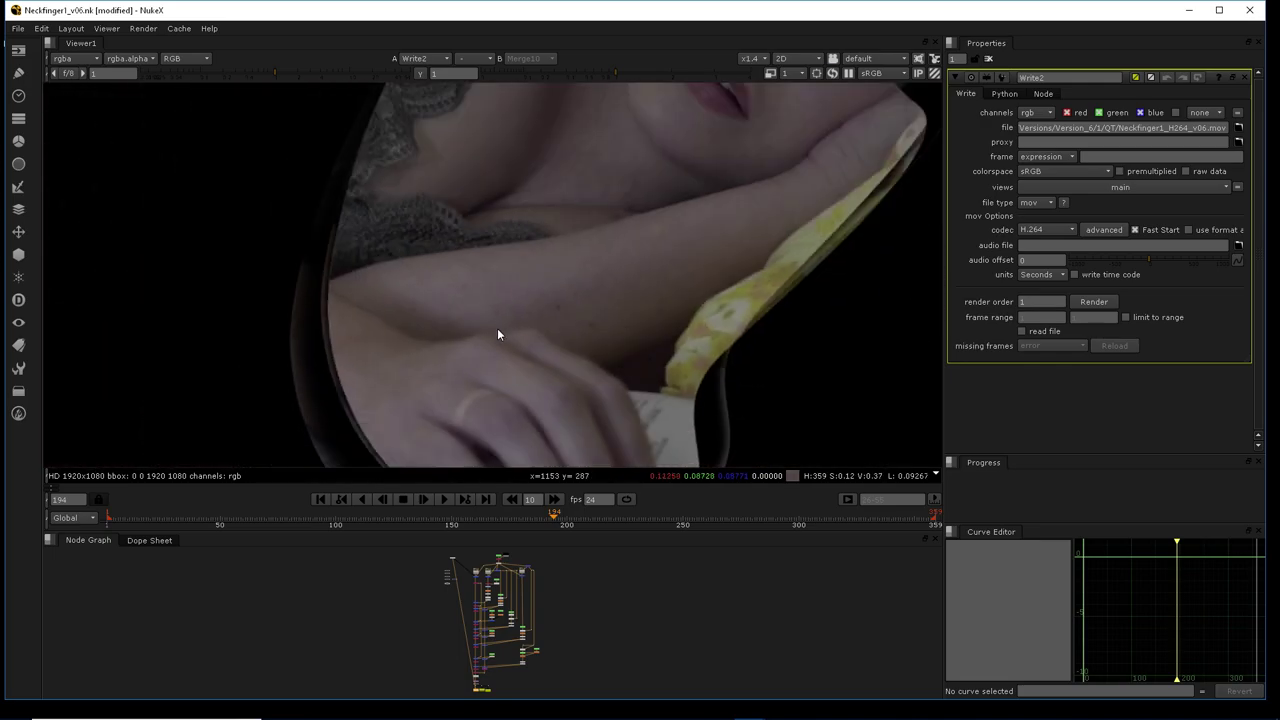
{"action": "middle_click_drag", "start_coordinate": [497, 326], "coordinate": [528, 279]}
{"action": "scroll", "coordinate": [508, 312], "scroll_direction": "up", "scroll_amount": 3}
{"action": "scroll", "coordinate": [520, 328], "scroll_direction": "up", "scroll_amount": 2}
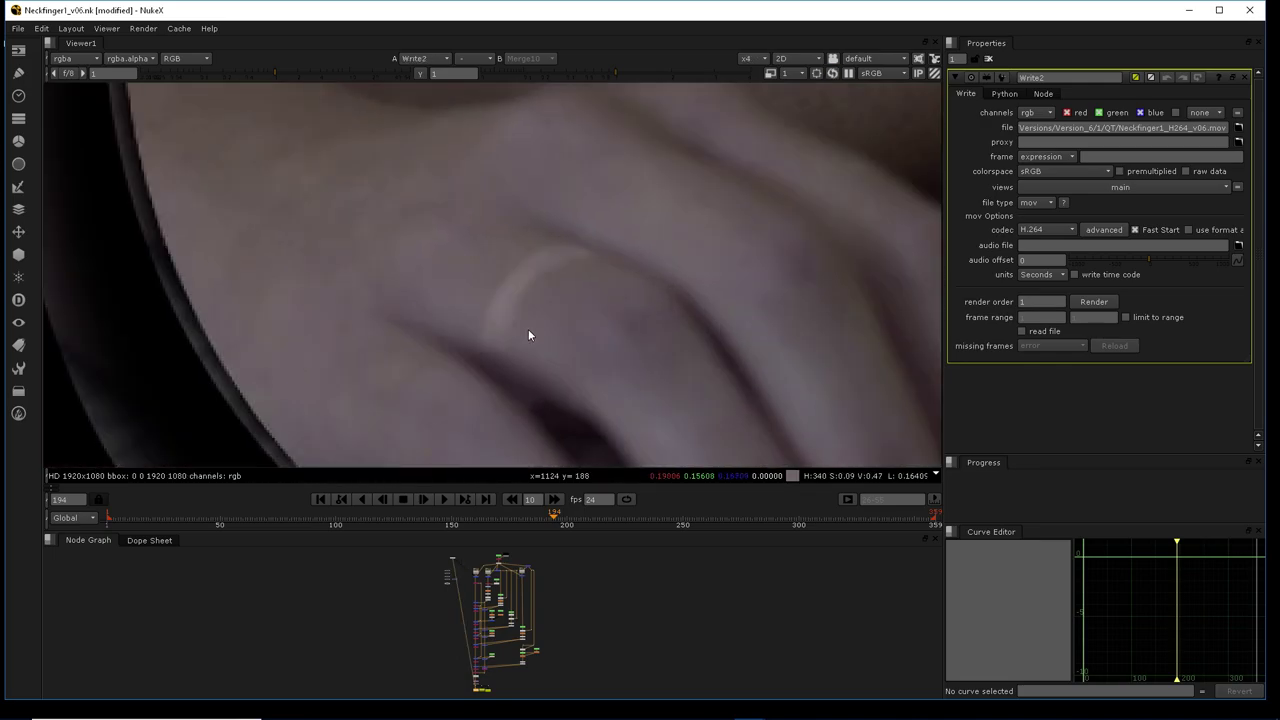
{"action": "key", "text": "2"}
{"action": "key", "text": "1"}
{"action": "key", "text": "2"}
{"action": "scroll", "coordinate": [528, 329], "scroll_direction": "down", "scroll_amount": 8}
{"action": "middle_click_drag", "start_coordinate": [660, 208], "coordinate": [541, 331]}
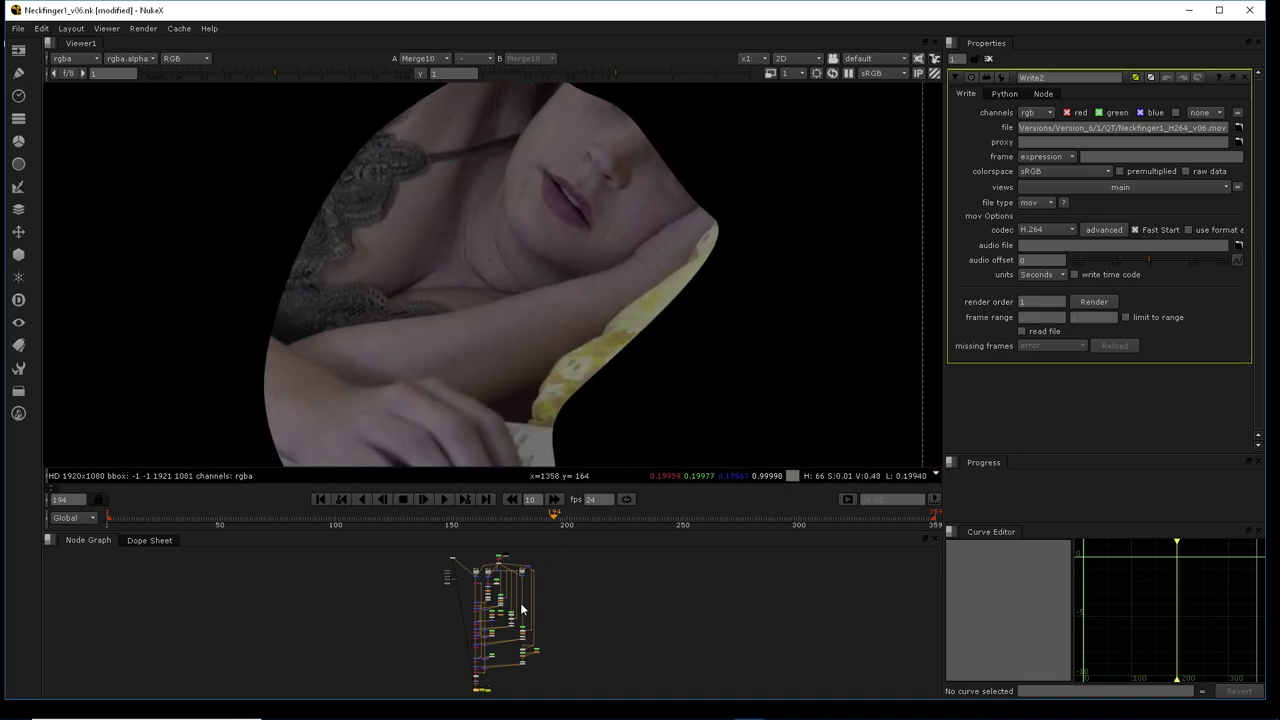
Go to the first frame and expand the node graph to fill the window
{"action": "middle_click_drag", "start_coordinate": [552, 672], "coordinate": [552, 621]}
{"action": "left_click", "coordinate": [320, 502]}
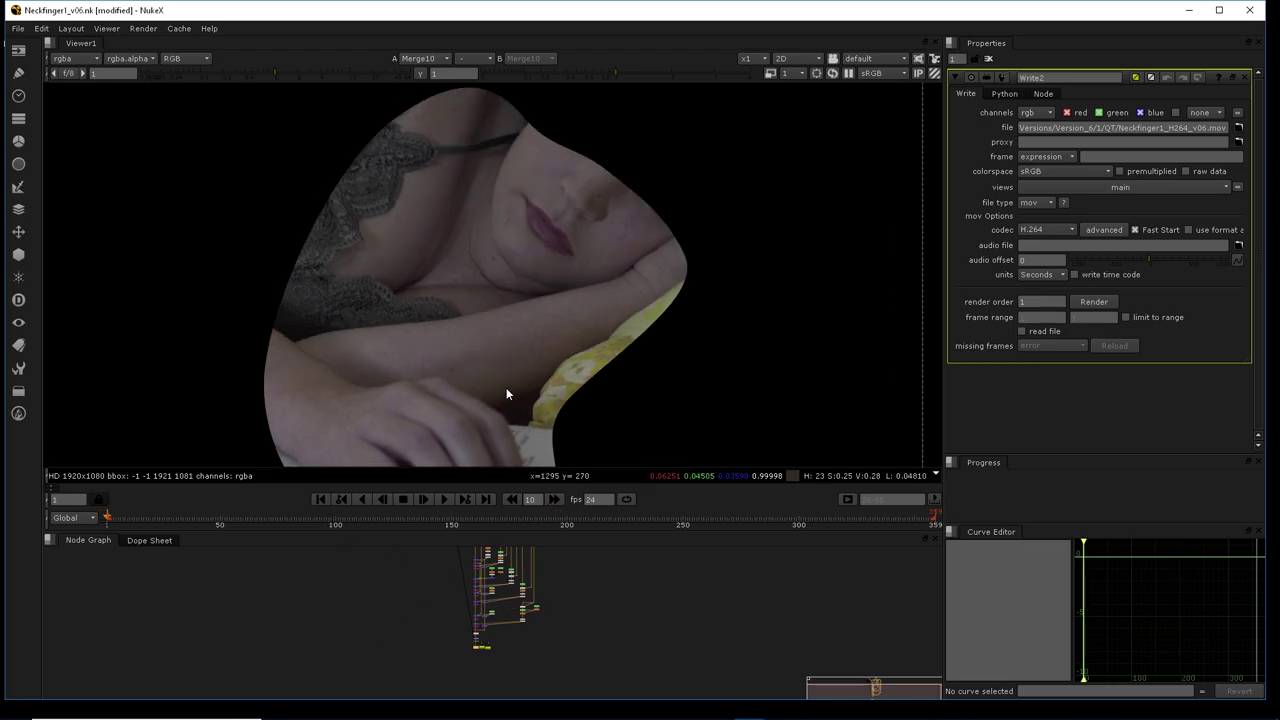
{"action": "scroll", "coordinate": [484, 650], "scroll_direction": "up", "scroll_amount": 5}
{"action": "scroll", "coordinate": [483, 607], "scroll_direction": "up", "scroll_amount": 3}
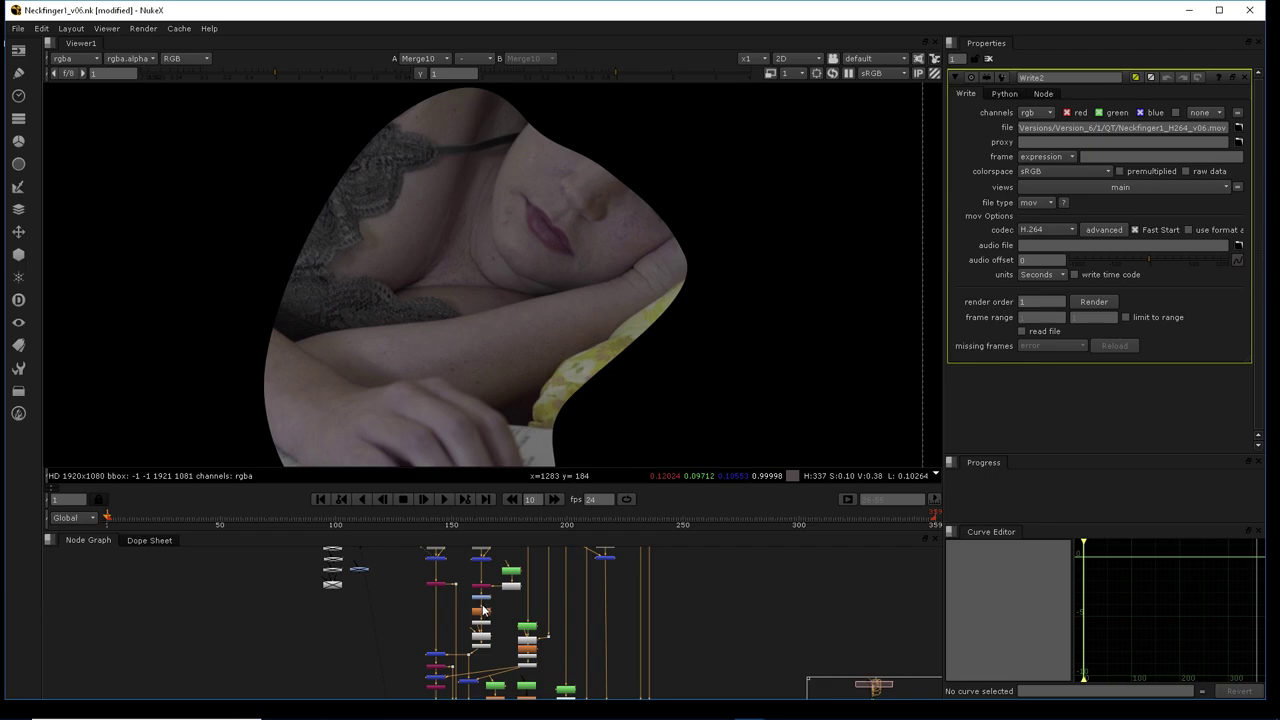
{"action": "left_click_drag", "start_coordinate": [530, 533], "coordinate": [560, 254]}
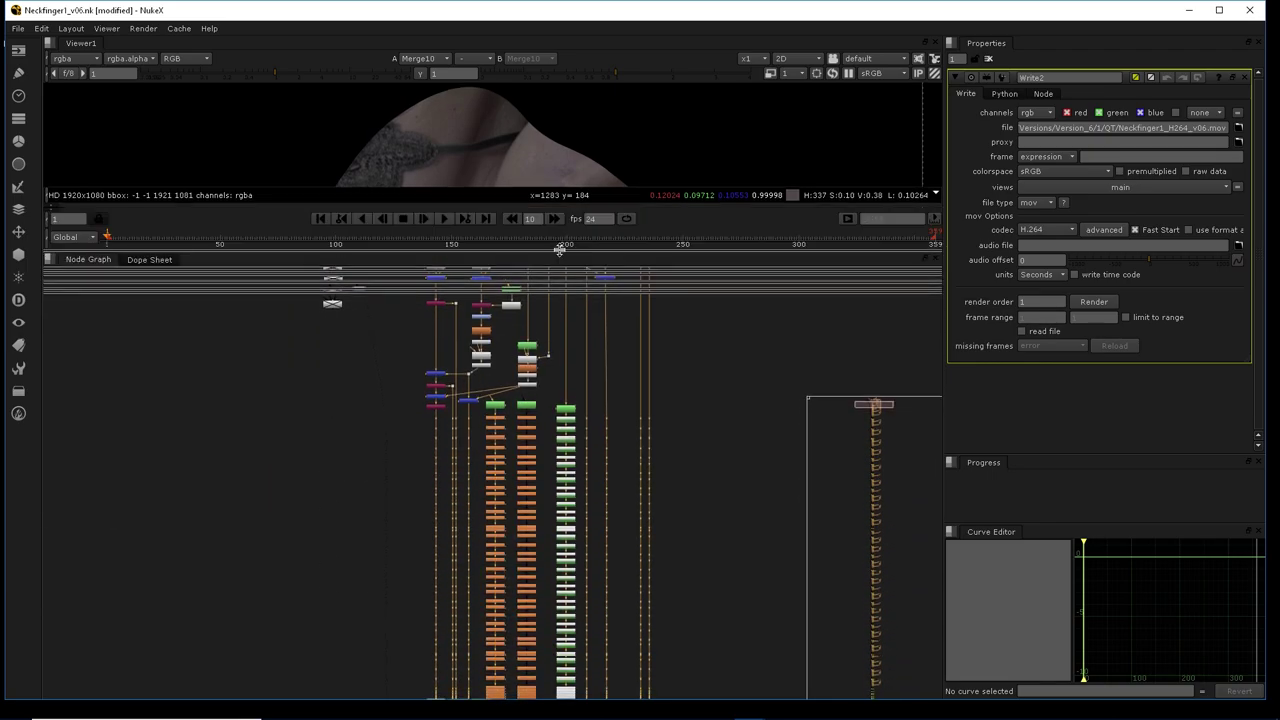
{"action": "key", "text": "space"}
Examine the whole node tree from the RotoPaint11 mask and Read nodes down to the Write nodes, and restore the split layout
{"action": "scroll", "coordinate": [534, 432], "scroll_direction": "up", "scroll_amount": 4}
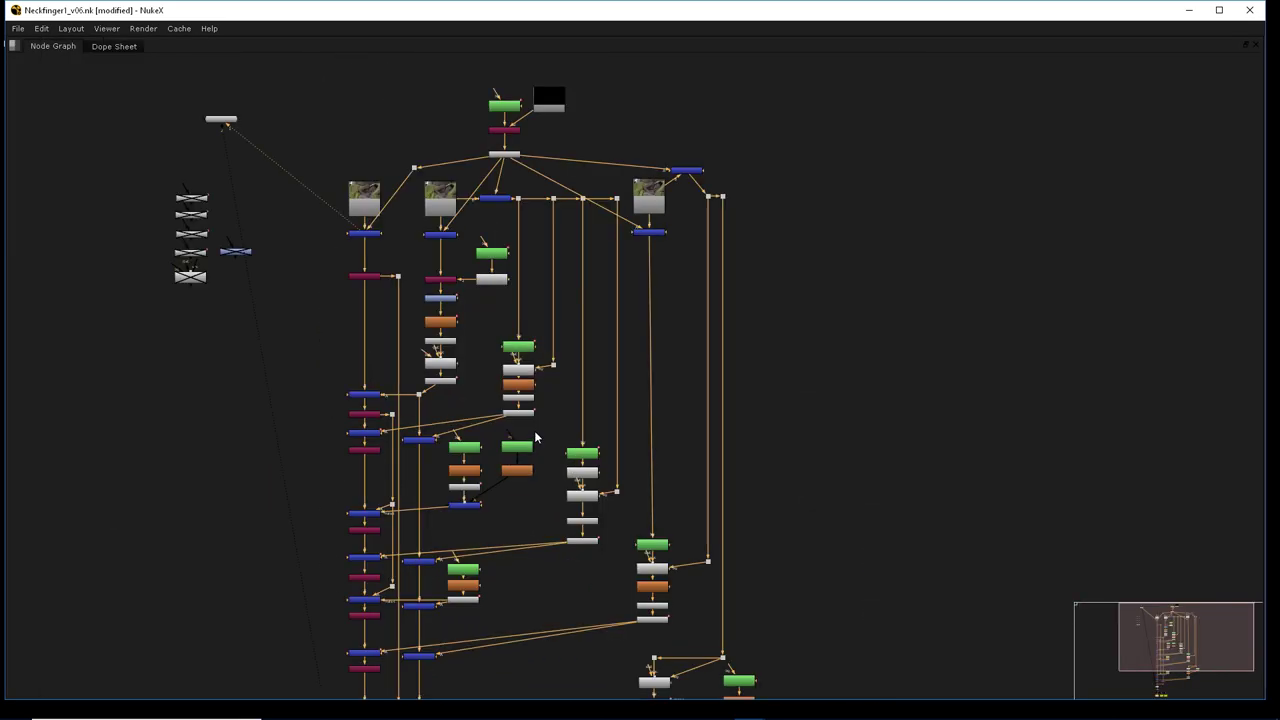
{"action": "middle_click_drag", "start_coordinate": [455, 203], "coordinate": [491, 383]}
{"action": "scroll", "coordinate": [489, 382], "scroll_direction": "up", "scroll_amount": 3}
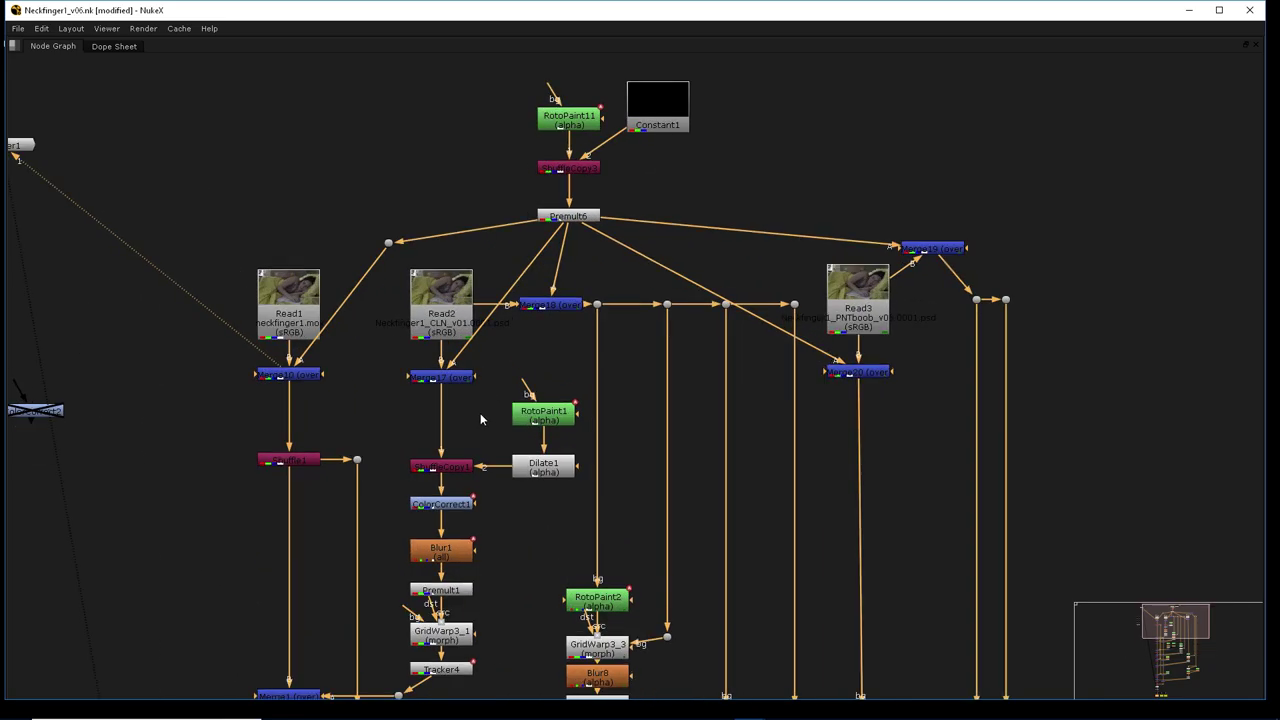
{"action": "middle_click_drag", "start_coordinate": [527, 502], "coordinate": [527, 345]}
{"action": "middle_click_drag", "start_coordinate": [538, 438], "coordinate": [491, 239]}
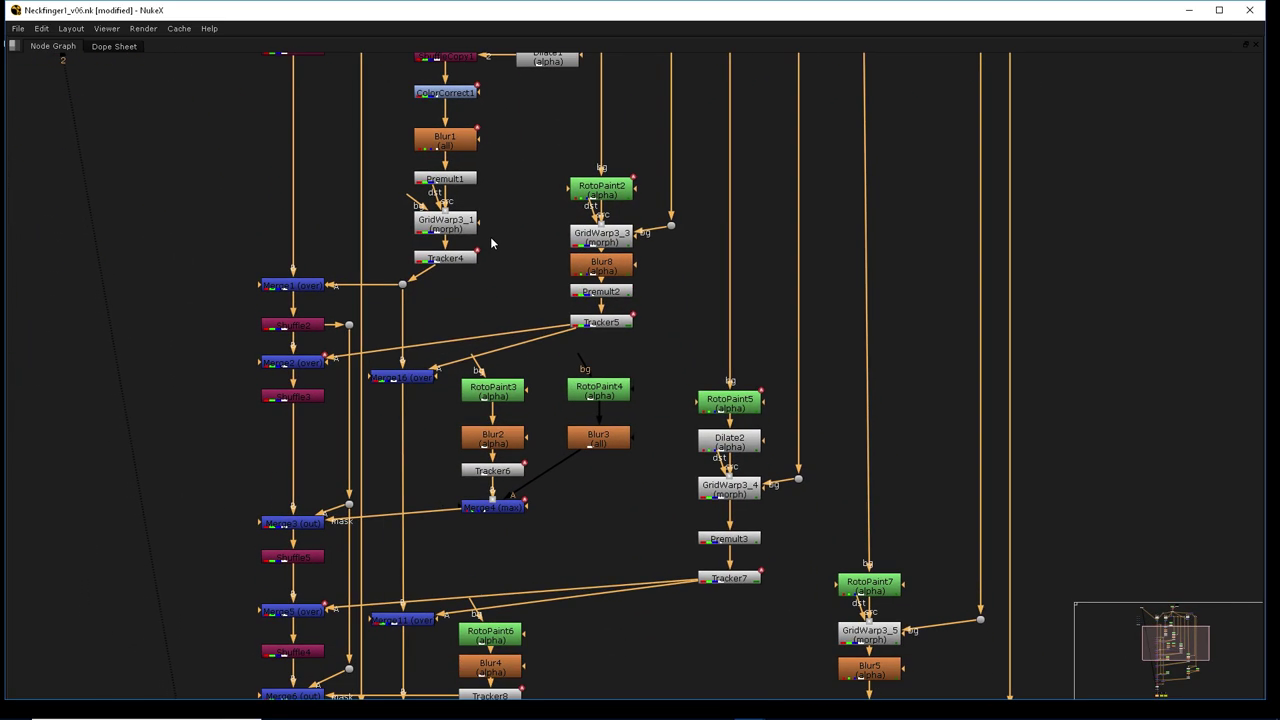
{"action": "middle_click_drag", "start_coordinate": [519, 446], "coordinate": [508, 187]}
{"action": "middle_click_drag", "start_coordinate": [498, 488], "coordinate": [457, 234]}
{"action": "middle_click_drag", "start_coordinate": [443, 412], "coordinate": [483, 297]}
{"action": "key", "text": "space"}
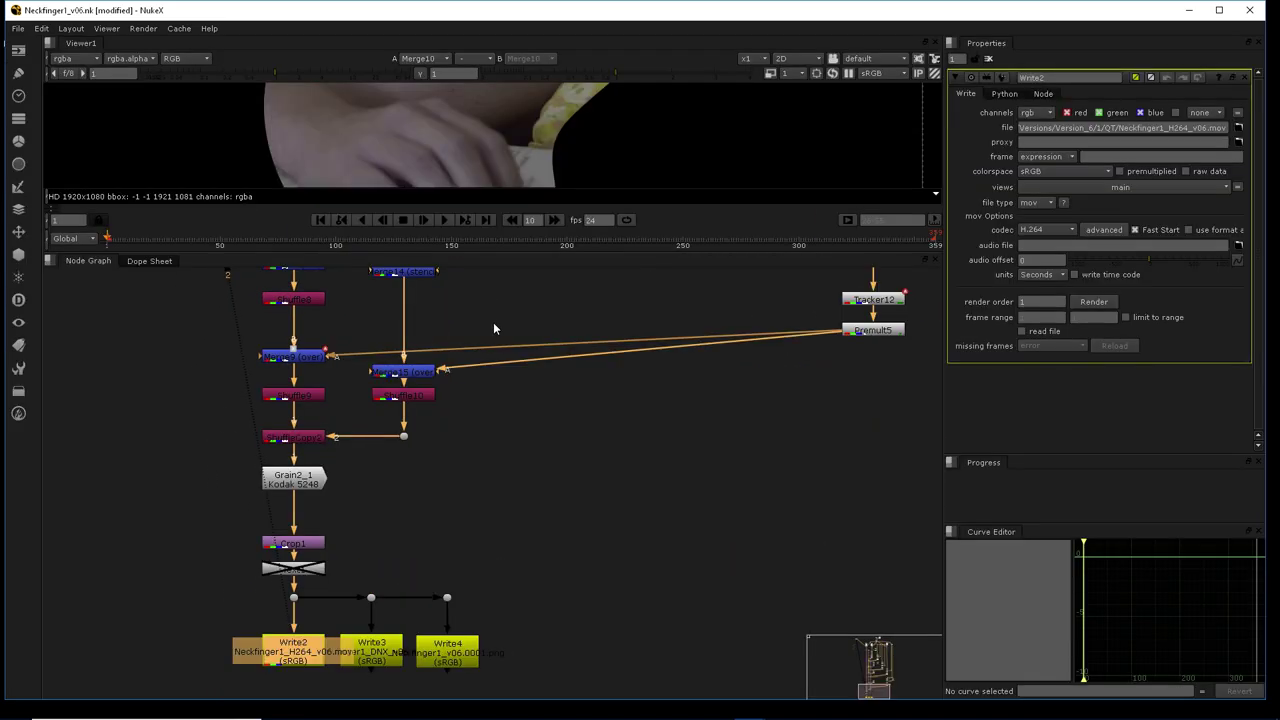
Bring the Read1 and Read2 branches into view and resize the panes so the viewer and node graph share the space
{"action": "scroll", "coordinate": [502, 359], "scroll_direction": "down", "scroll_amount": 3}
{"action": "middle_click_drag", "start_coordinate": [525, 368], "coordinate": [506, 668]}
{"action": "middle_click_drag", "start_coordinate": [518, 275], "coordinate": [500, 427]}
{"action": "scroll", "coordinate": [500, 427], "scroll_direction": "up", "scroll_amount": 5}
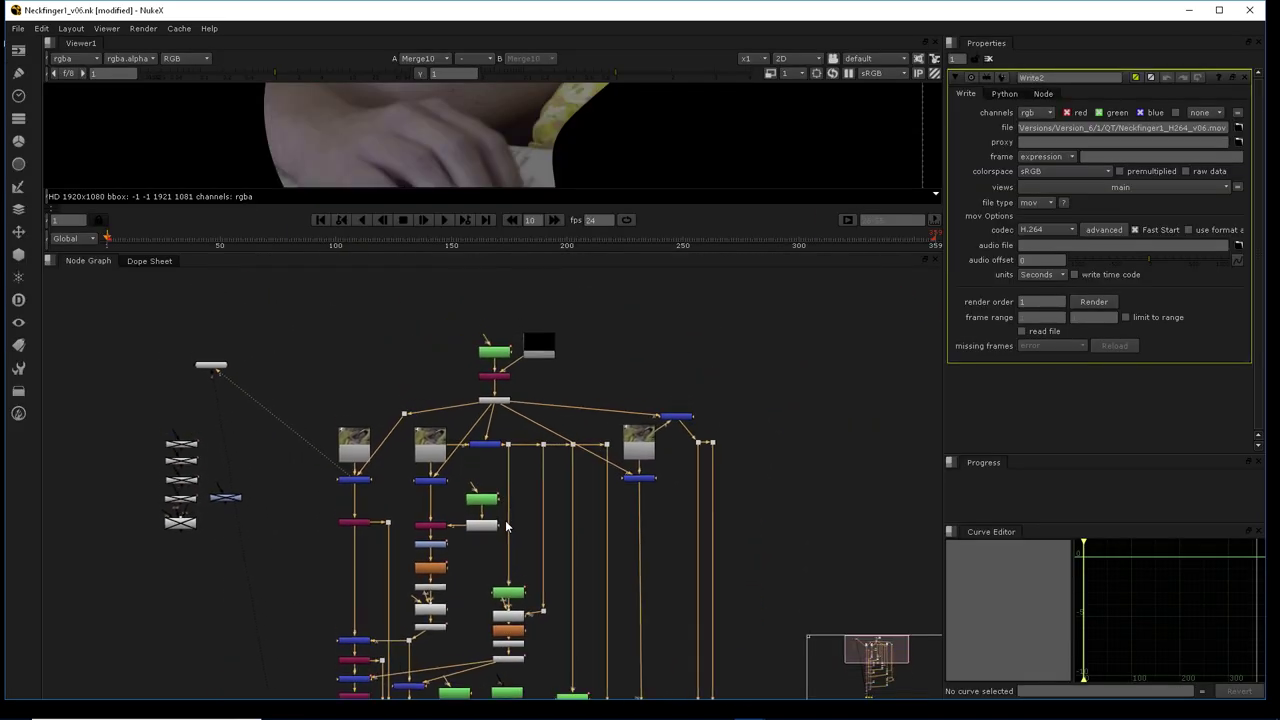
{"action": "middle_click_drag", "start_coordinate": [428, 540], "coordinate": [516, 511]}
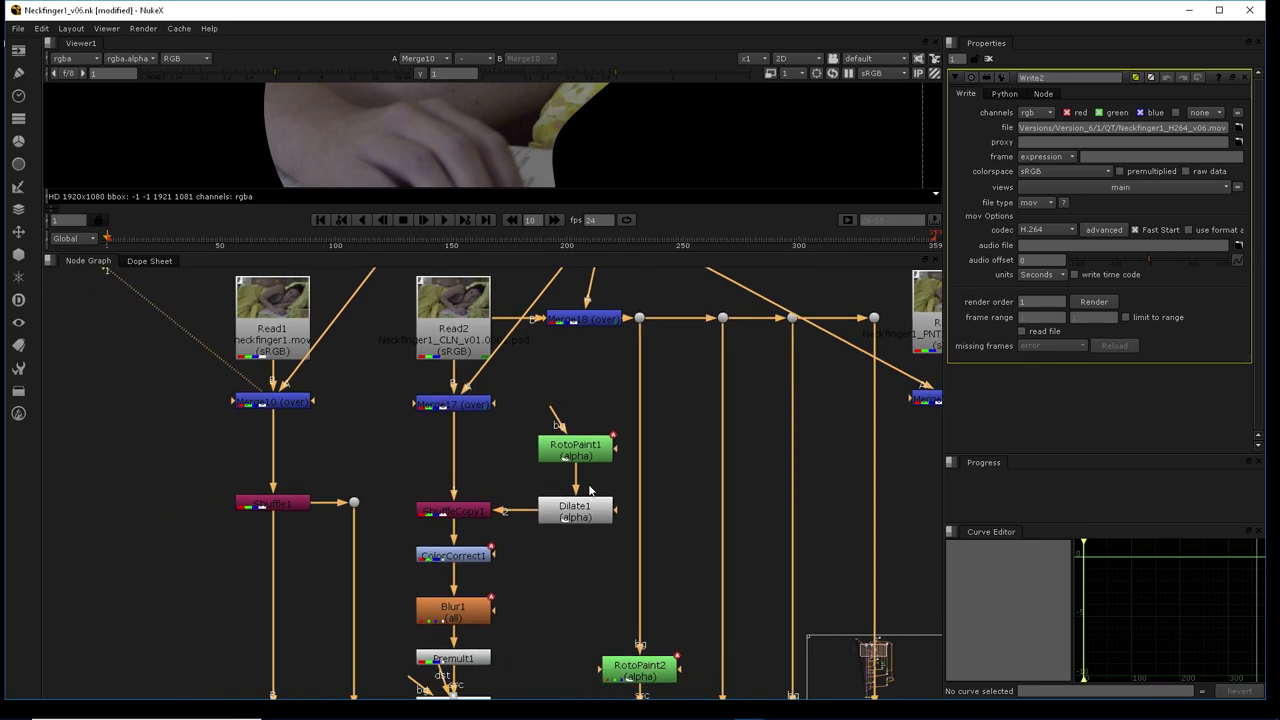
{"action": "left_click_drag", "start_coordinate": [584, 255], "coordinate": [584, 416]}
{"action": "middle_click_drag", "start_coordinate": [546, 632], "coordinate": [560, 566]}
{"action": "scroll", "coordinate": [560, 565], "scroll_direction": "down", "scroll_amount": 3}
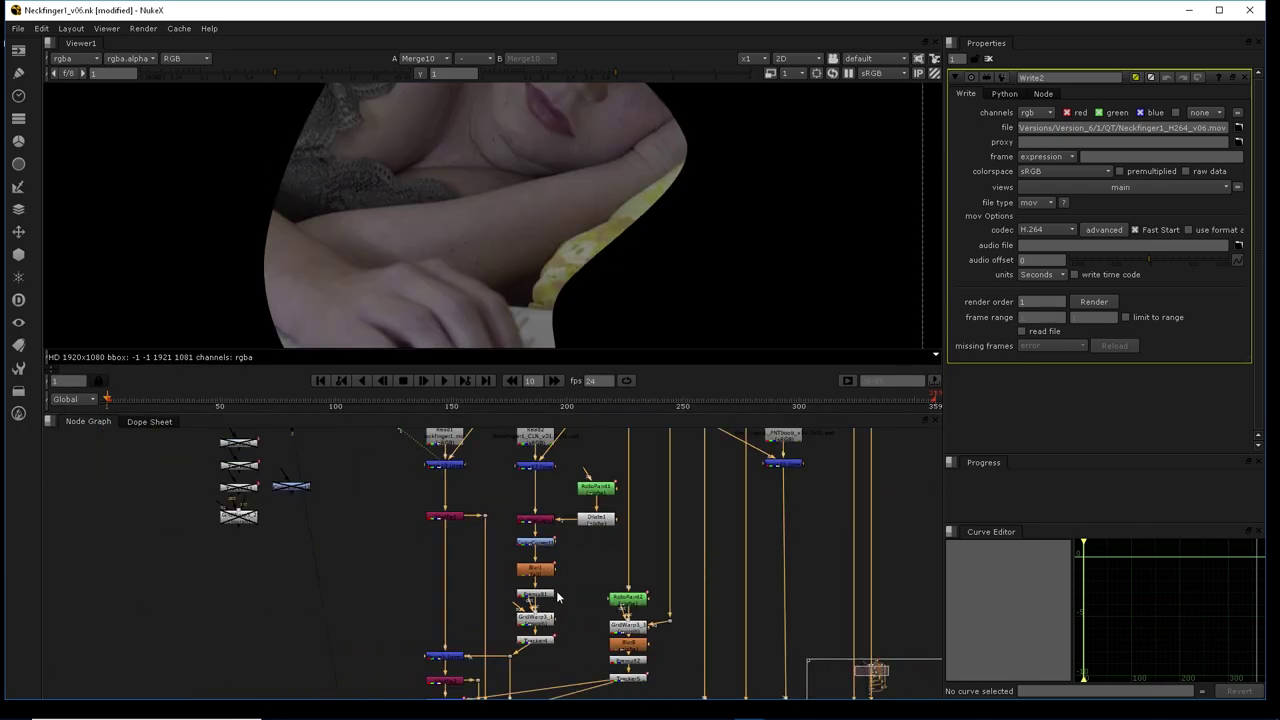
{"action": "scroll", "coordinate": [500, 610], "scroll_direction": "up", "scroll_amount": 3}
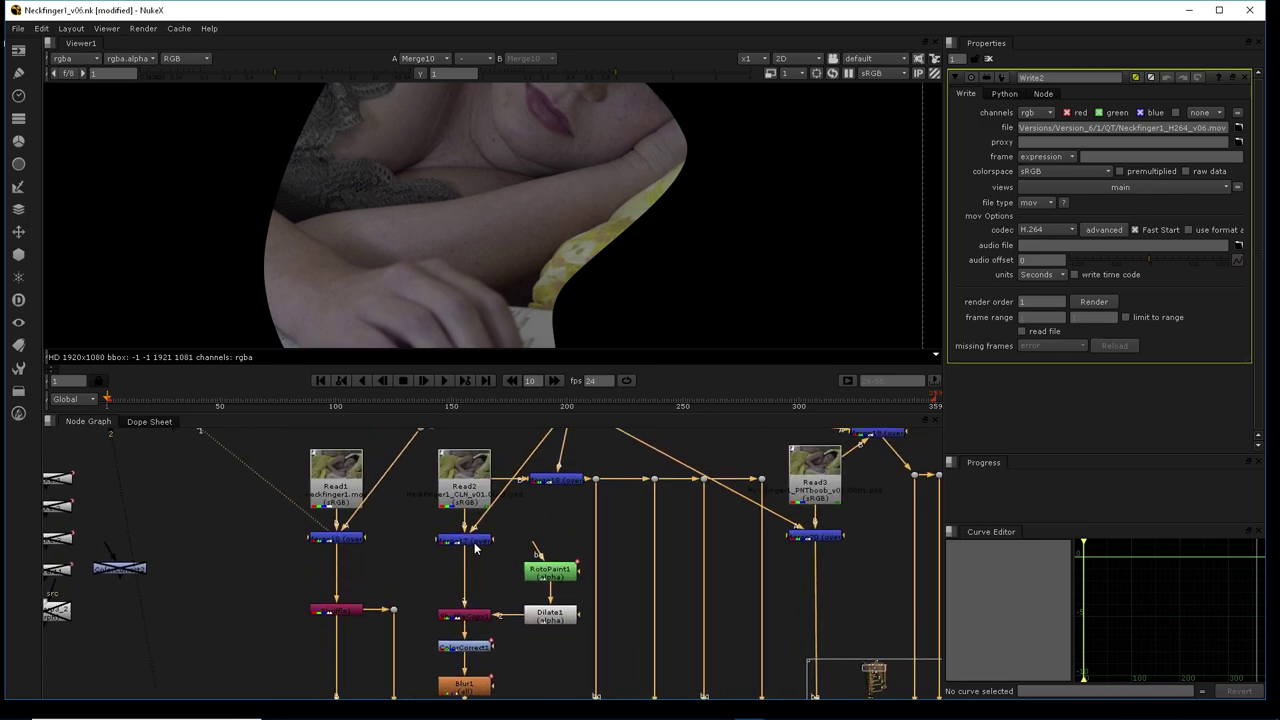
Display the output of Merge17 below Read2 and inspect the clean plate on the neck, face and hand
{"action": "left_click", "coordinate": [476, 548]}
{"action": "key", "text": "1"}
{"action": "scroll", "coordinate": [541, 208], "scroll_direction": "up", "scroll_amount": 5}
{"action": "scroll", "coordinate": [538, 289], "scroll_direction": "up", "scroll_amount": 1}
{"action": "scroll", "coordinate": [539, 288], "scroll_direction": "down", "scroll_amount": 5}
{"action": "middle_click_drag", "start_coordinate": [485, 302], "coordinate": [552, 222]}
{"action": "scroll", "coordinate": [547, 221], "scroll_direction": "up", "scroll_amount": 3}
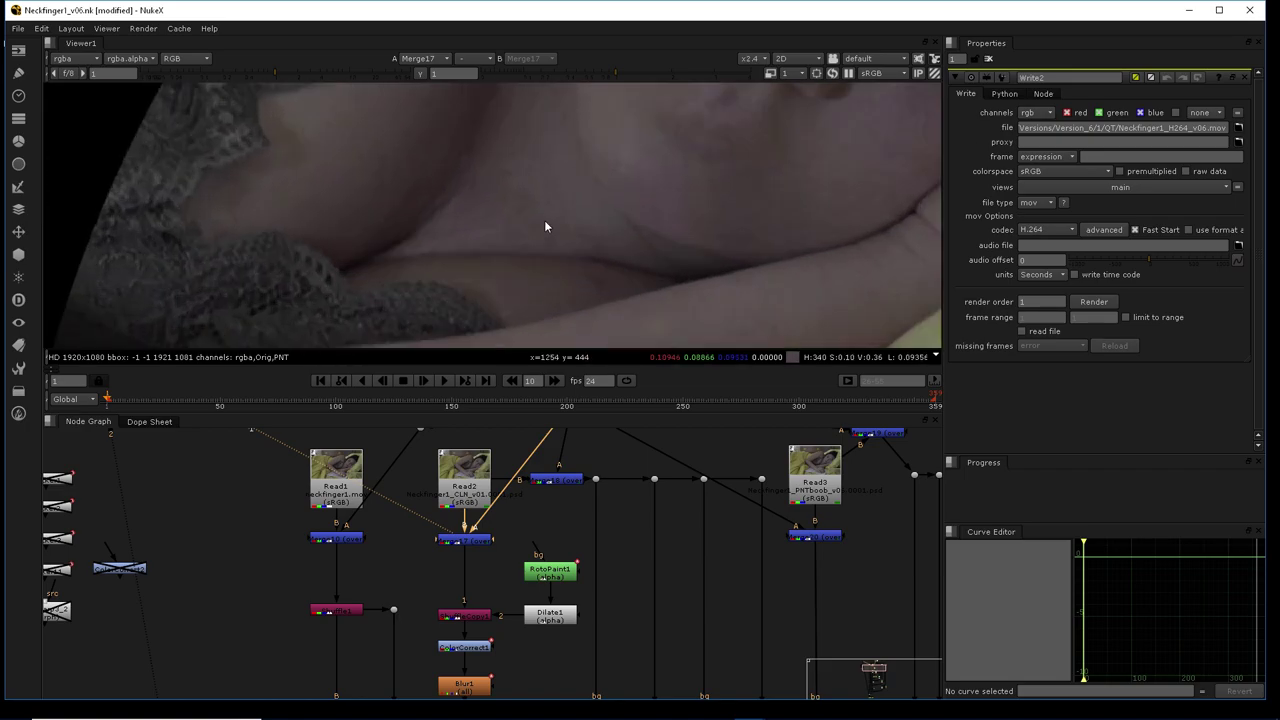
{"action": "scroll", "coordinate": [545, 227], "scroll_direction": "down", "scroll_amount": 3}
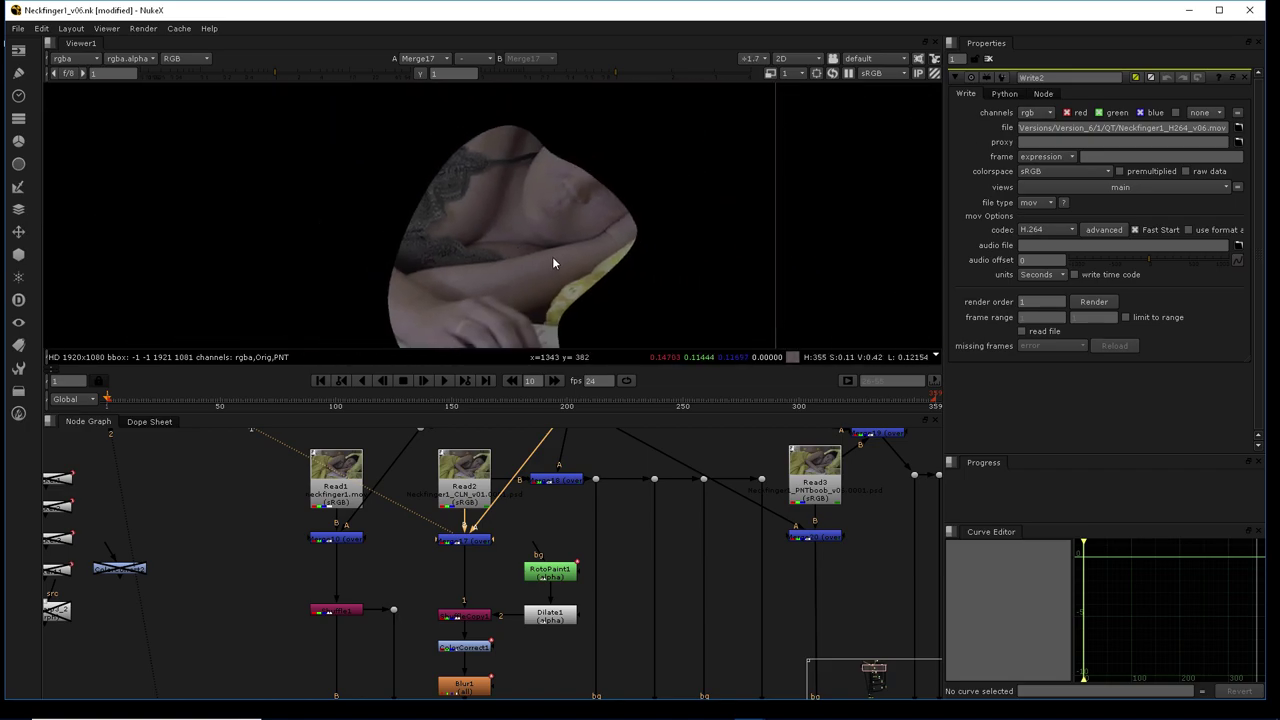
{"action": "middle_click_drag", "start_coordinate": [492, 584], "coordinate": [485, 536]}
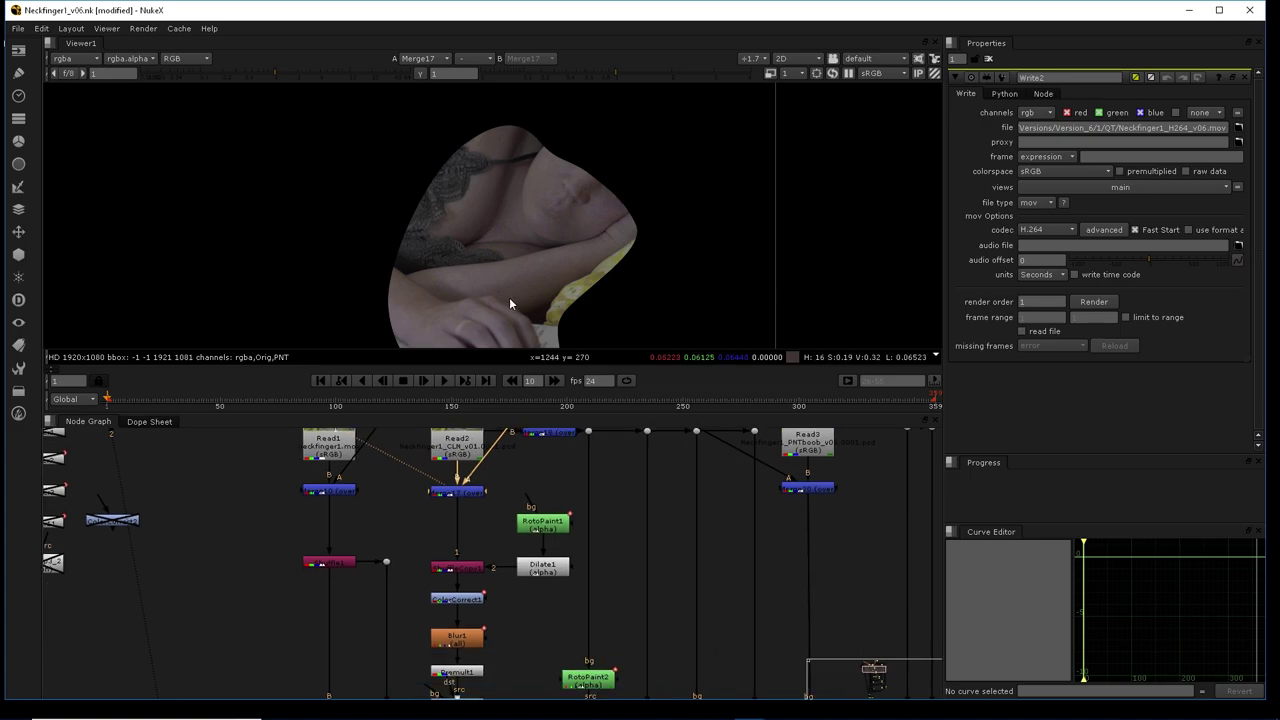
{"action": "scroll", "coordinate": [508, 248], "scroll_direction": "up", "scroll_amount": 4}
{"action": "middle_click_drag", "start_coordinate": [625, 116], "coordinate": [499, 360]}
{"action": "scroll", "coordinate": [502, 297], "scroll_direction": "up", "scroll_amount": 3}
{"action": "scroll", "coordinate": [502, 296], "scroll_direction": "down", "scroll_amount": 4}
{"action": "middle_click_drag", "start_coordinate": [483, 560], "coordinate": [511, 551]}
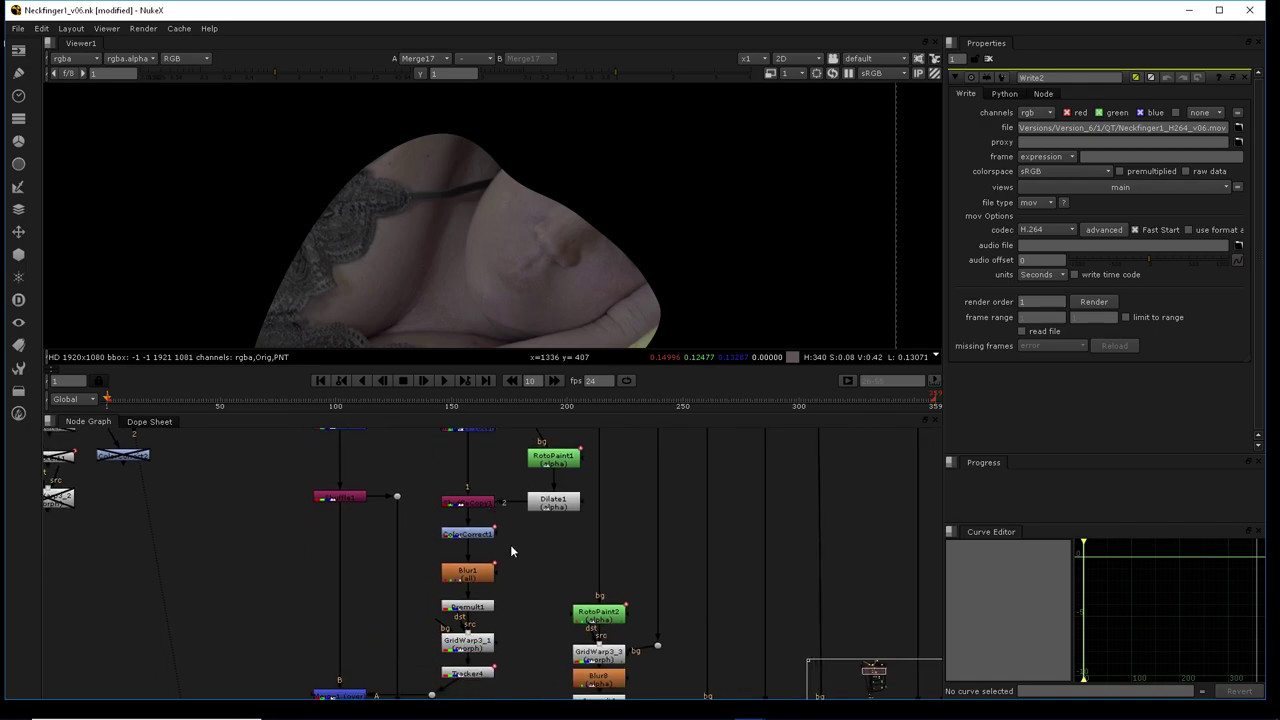
Display ShuffleCopy1 in the viewer and open RotoPaint1 to inspect its Bezier shape over the finger's ring mark
{"action": "left_click", "coordinate": [482, 503]}
{"action": "key", "text": "1"}
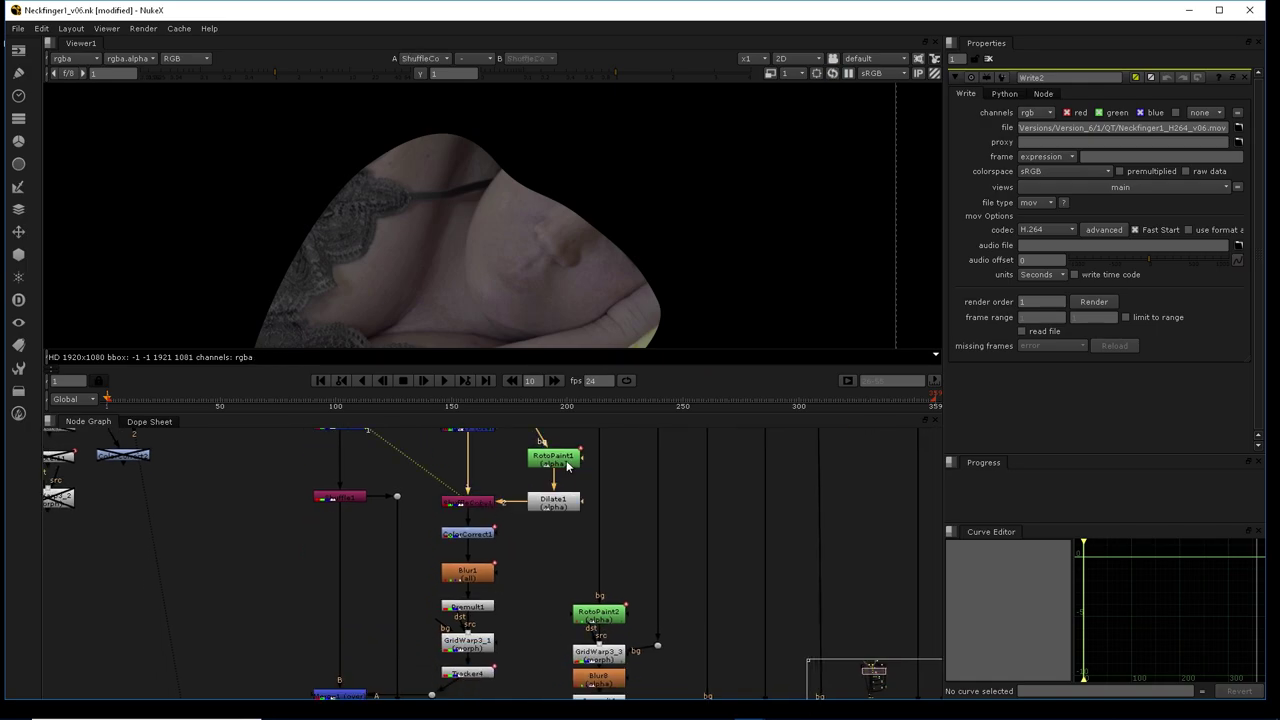
{"action": "left_click", "coordinate": [565, 462]}
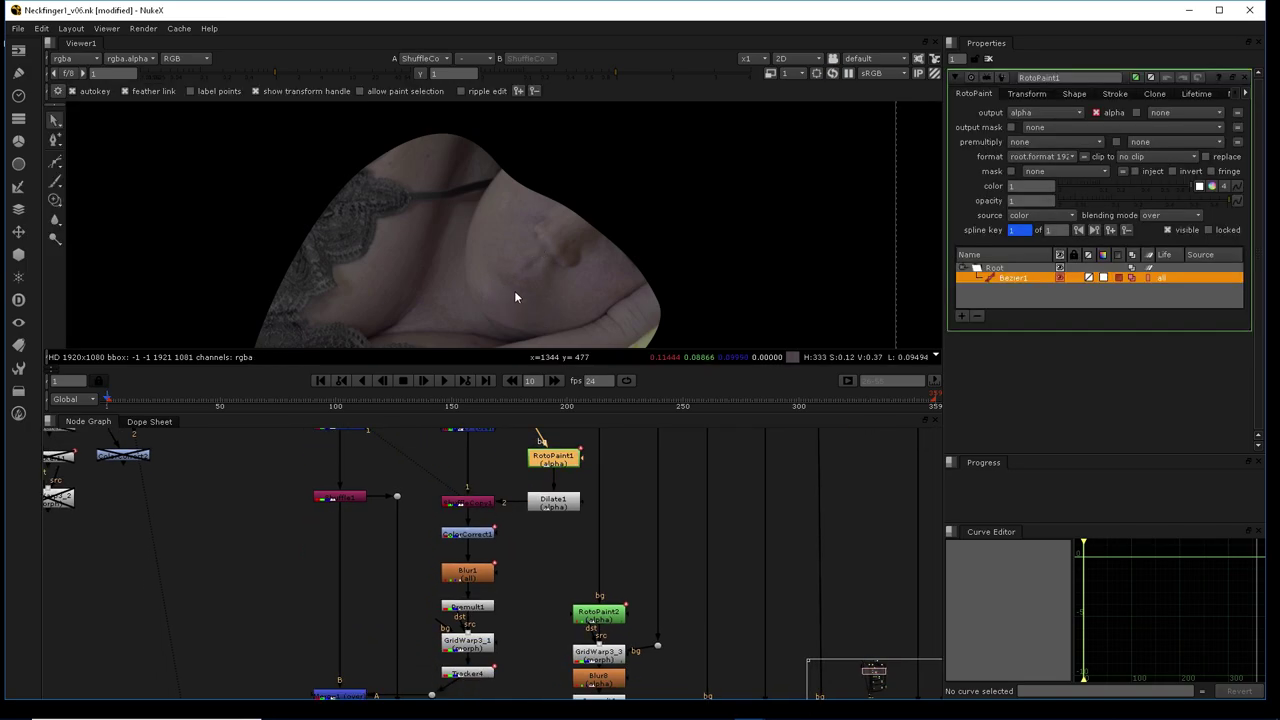
{"action": "middle_click_drag", "start_coordinate": [512, 295], "coordinate": [579, 165]}
{"action": "middle_click_drag", "start_coordinate": [428, 328], "coordinate": [451, 262]}
{"action": "scroll", "coordinate": [451, 262], "scroll_direction": "up", "scroll_amount": 2}
{"action": "scroll", "coordinate": [452, 265], "scroll_direction": "up", "scroll_amount": 4}
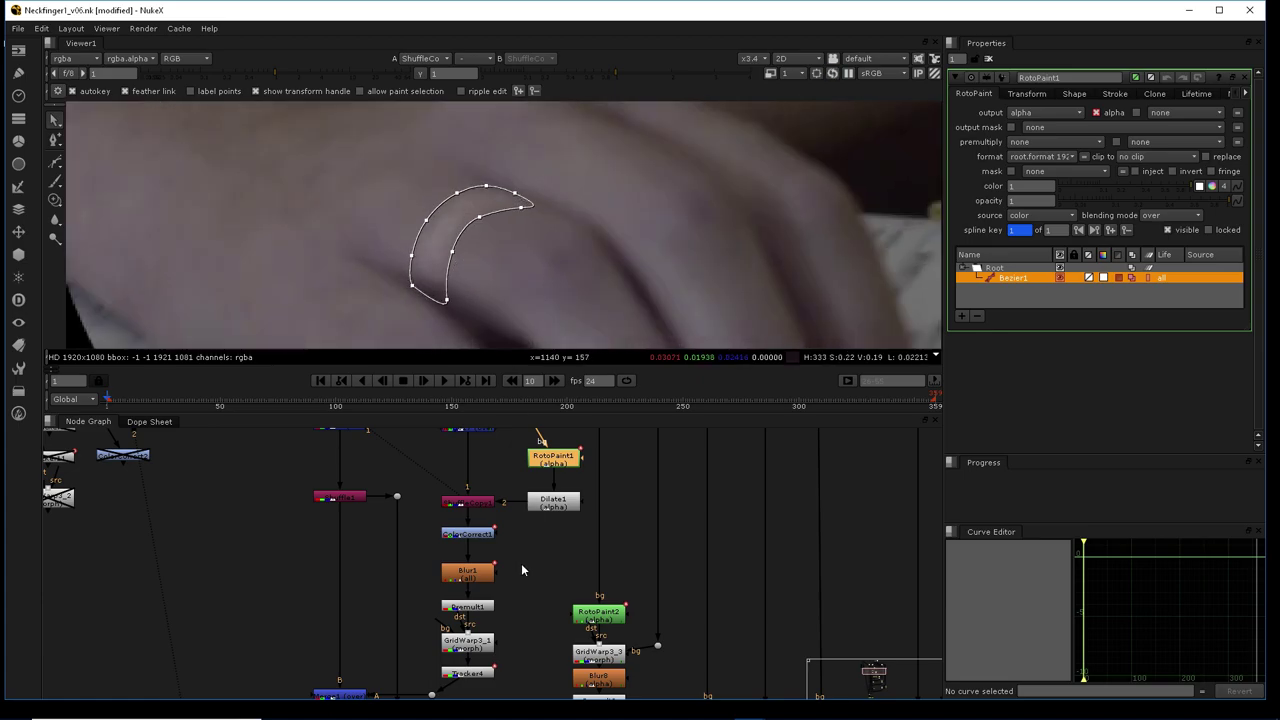
Display ColorCorrect1 in the viewer and open its properties to review the grading of the ring patch
{"action": "middle_click_drag", "start_coordinate": [524, 554], "coordinate": [528, 530]}
{"action": "left_click", "coordinate": [483, 511]}
{"action": "key", "text": "1"}
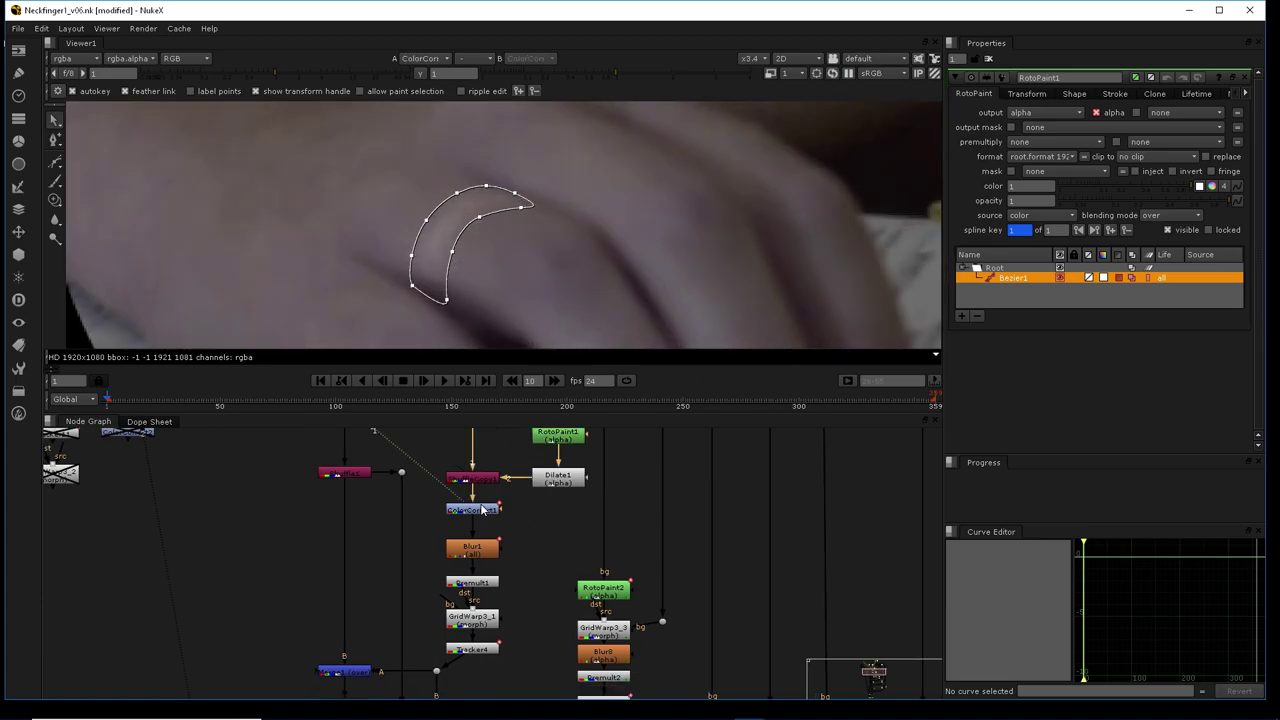
{"action": "scroll", "coordinate": [480, 249], "scroll_direction": "up", "scroll_amount": 4}
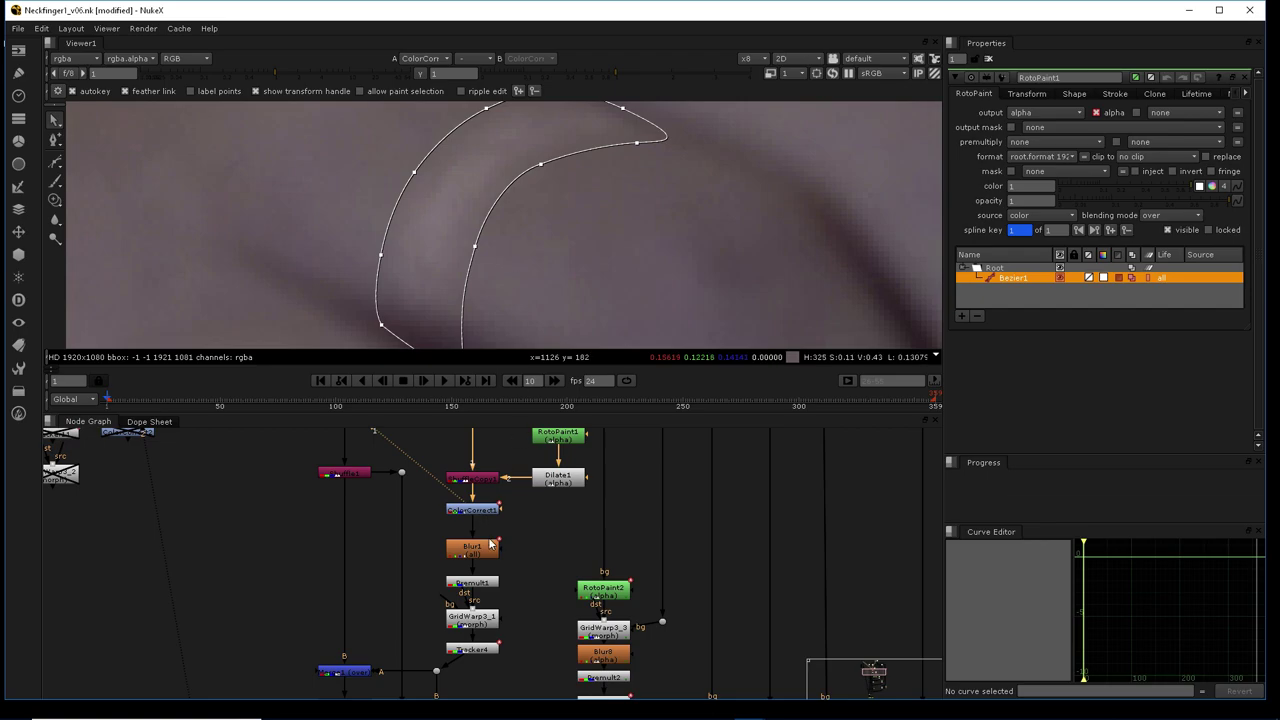
{"action": "scroll", "coordinate": [478, 508], "scroll_direction": "up", "scroll_amount": 5}
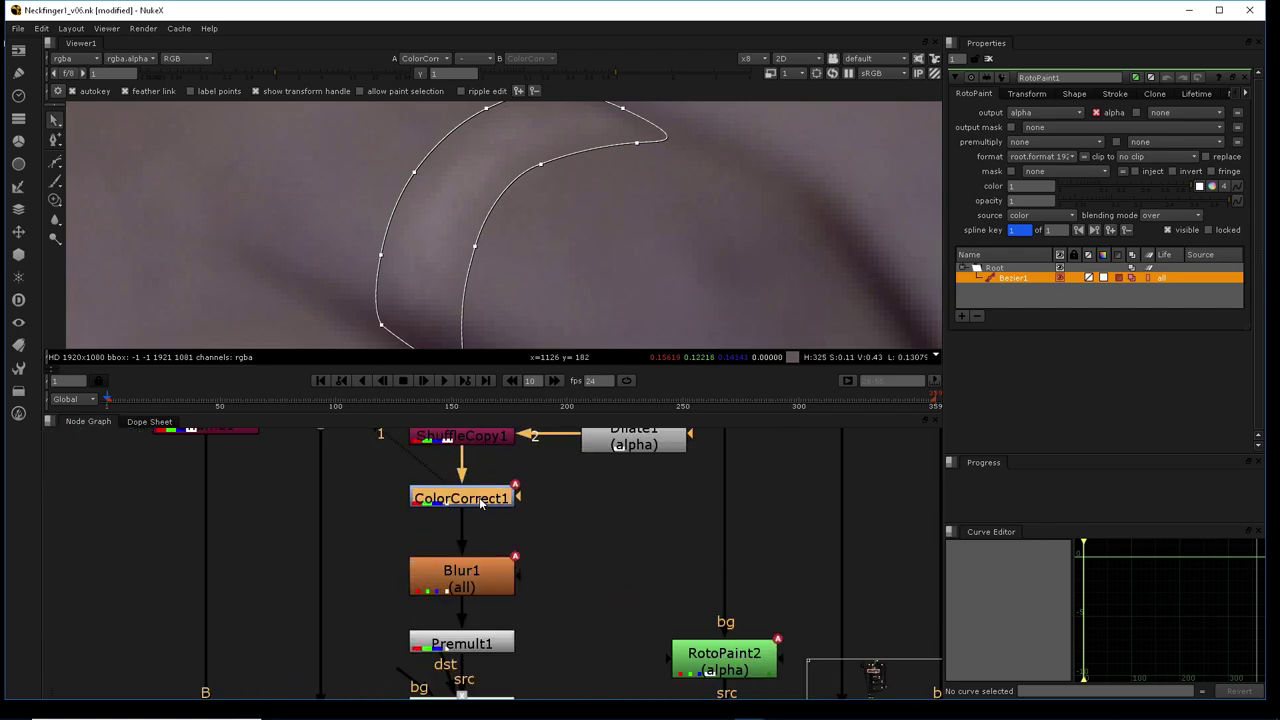
{"action": "double_click", "coordinate": [486, 509]}
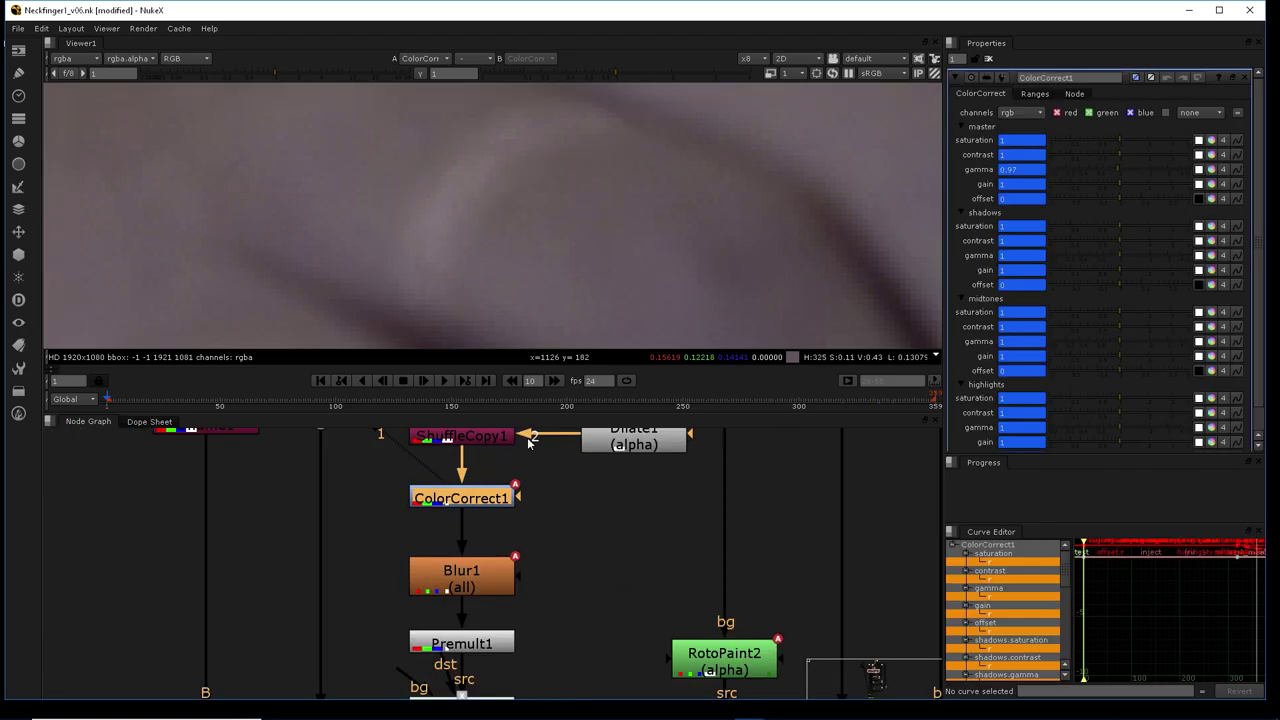
{"action": "scroll", "coordinate": [547, 267], "scroll_direction": "down", "scroll_amount": 3}
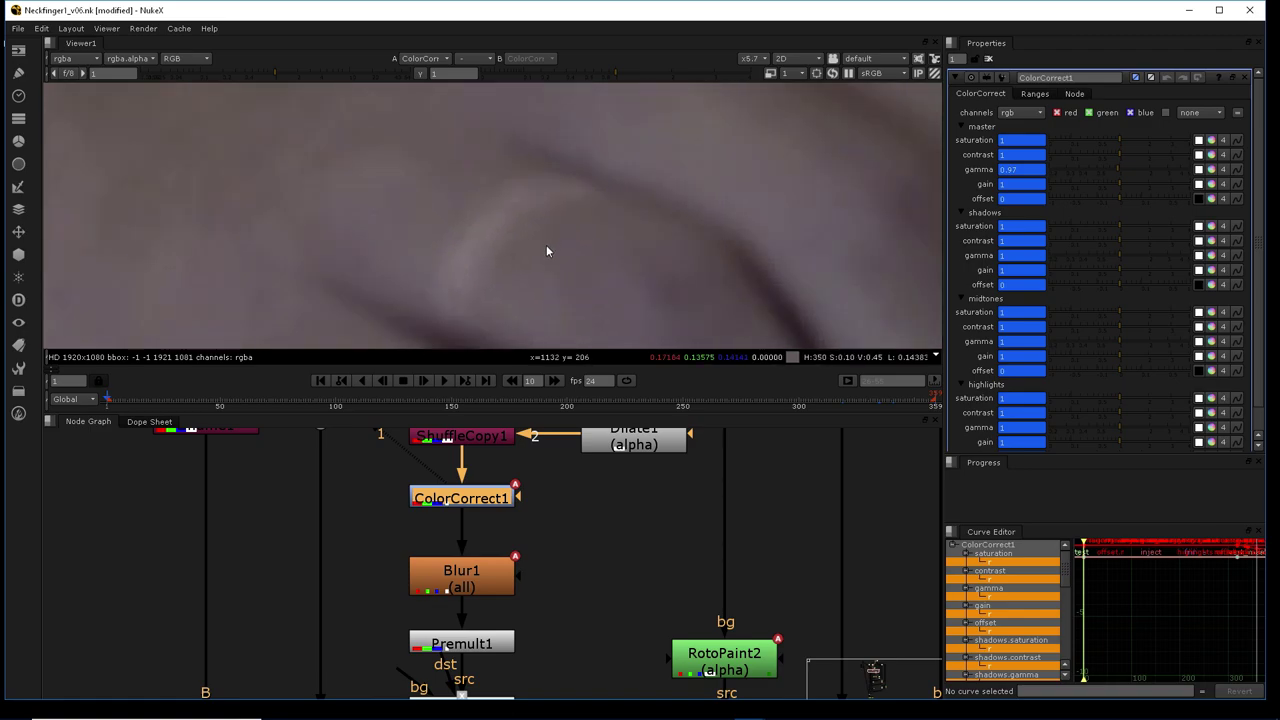
Display the Blur1 output in the viewer to check the softened ring patch
{"action": "middle_click_drag", "start_coordinate": [511, 535], "coordinate": [494, 554]}
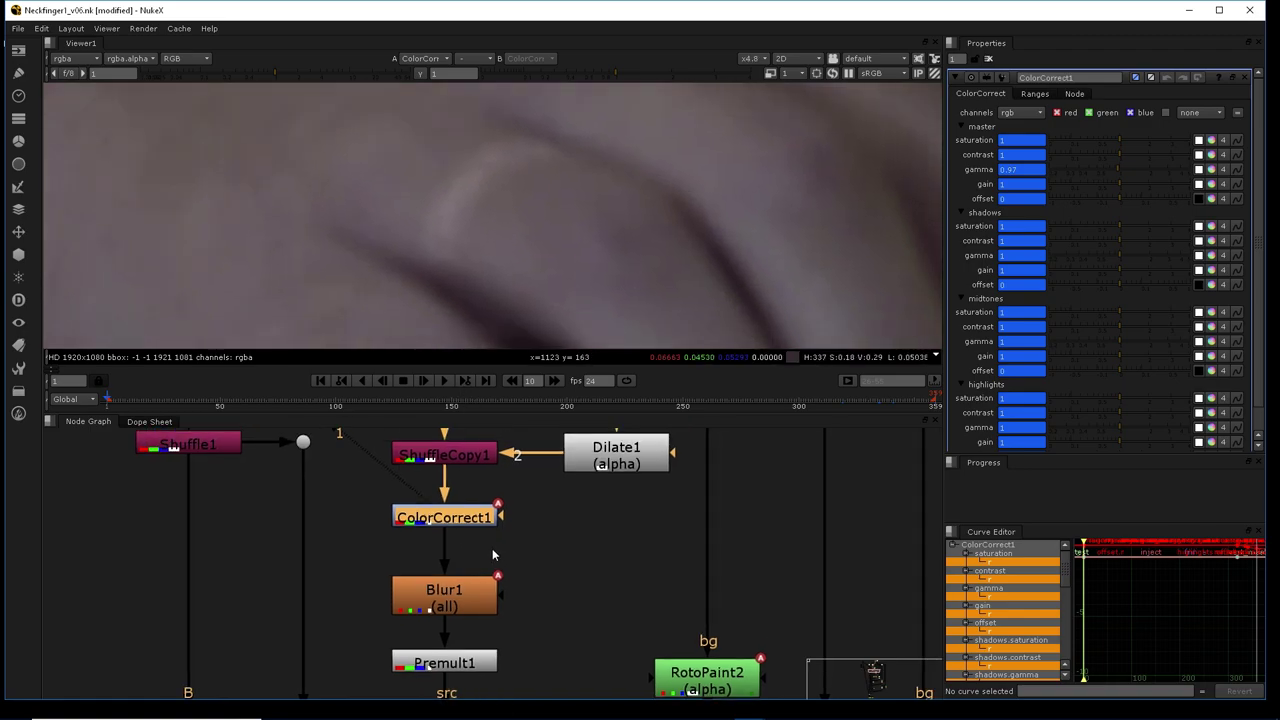
{"action": "left_click", "coordinate": [444, 606]}
{"action": "key", "text": "1"}
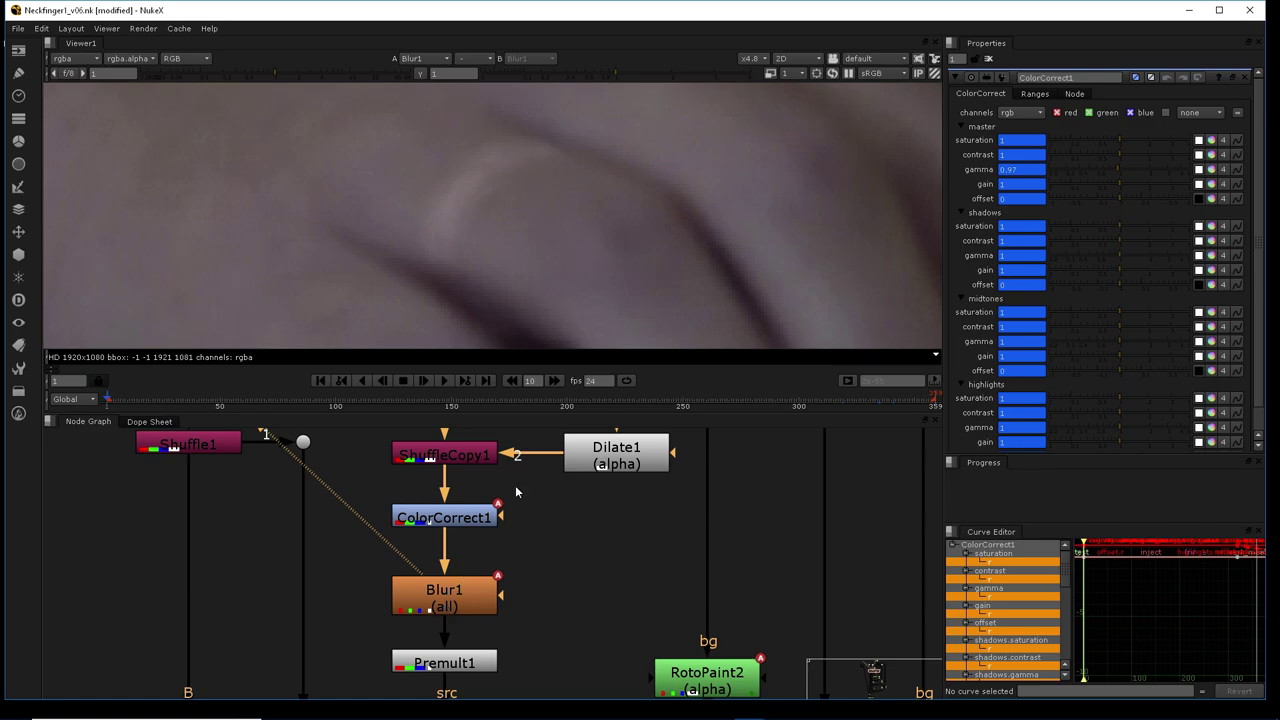
Display the Premult1 output and inspect the isolated ring patch up close
{"action": "middle_click_drag", "start_coordinate": [480, 690], "coordinate": [472, 607]}
{"action": "left_click", "coordinate": [452, 588]}
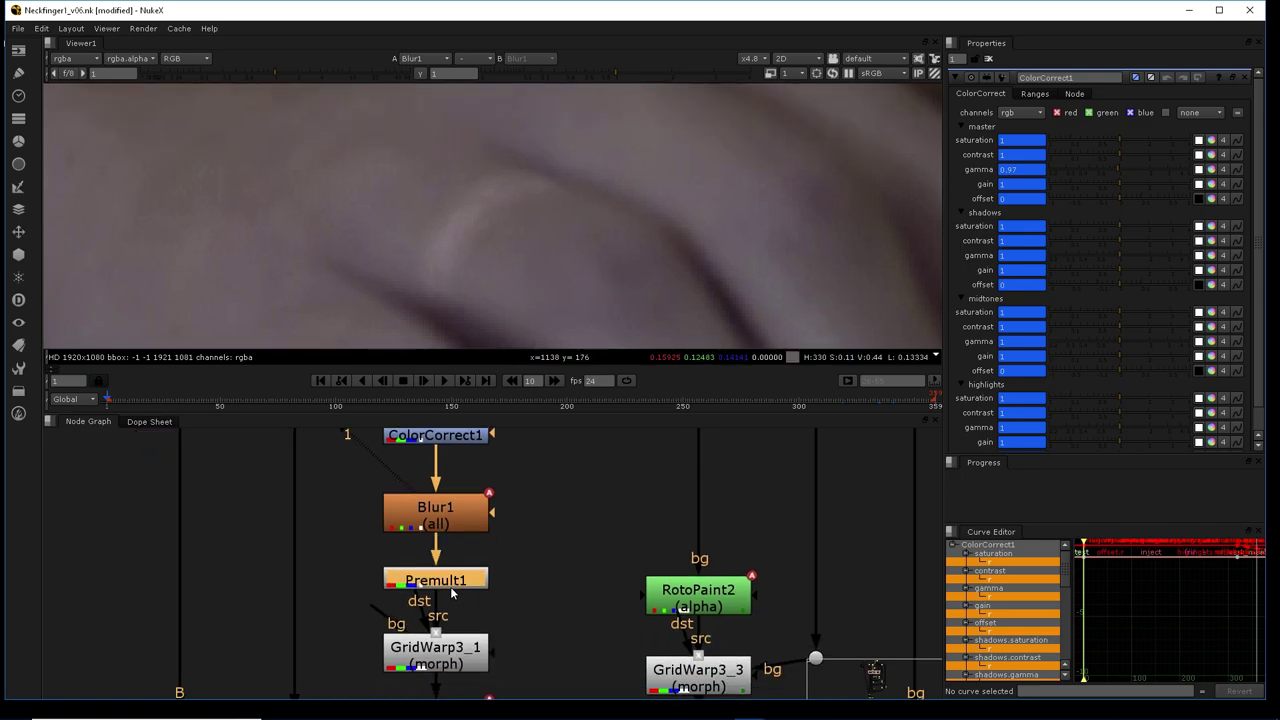
{"action": "key", "text": "1"}
{"action": "scroll", "coordinate": [552, 252], "scroll_direction": "up", "scroll_amount": 3}
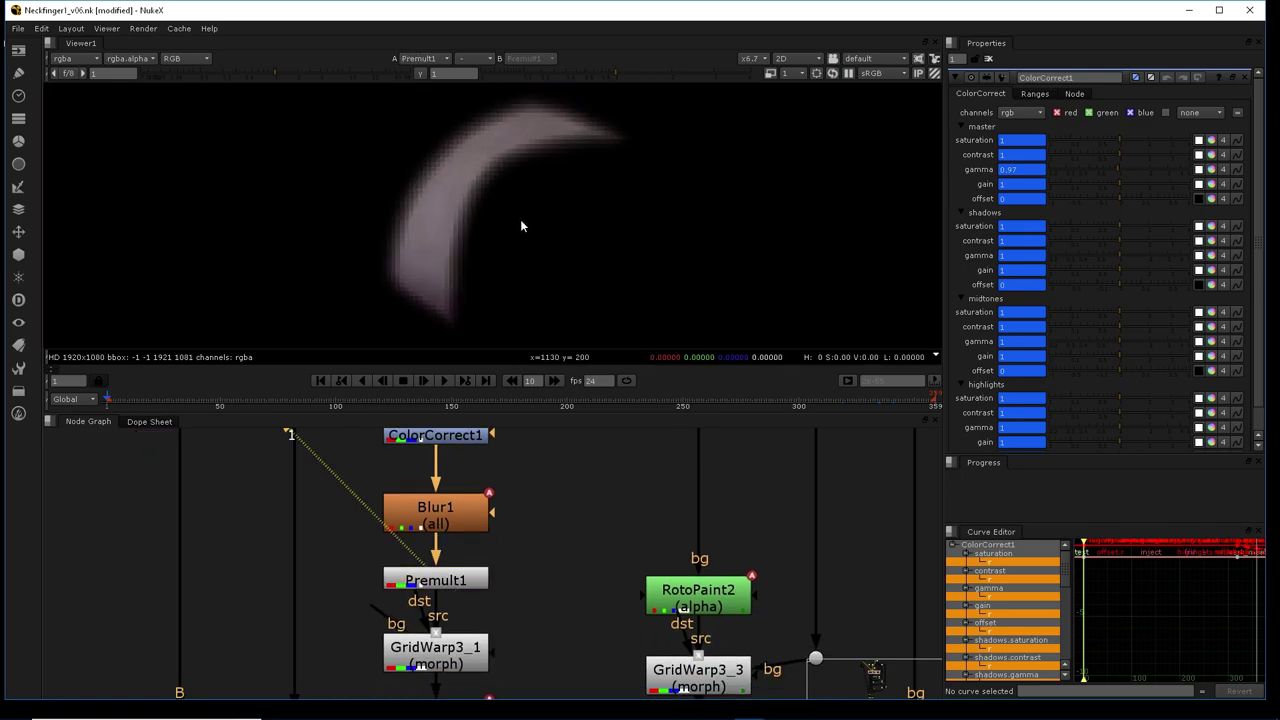
Display GridWarp3_1 in the viewer and open its properties
{"action": "middle_click_drag", "start_coordinate": [446, 660], "coordinate": [455, 565]}
{"action": "left_click", "coordinate": [455, 565]}
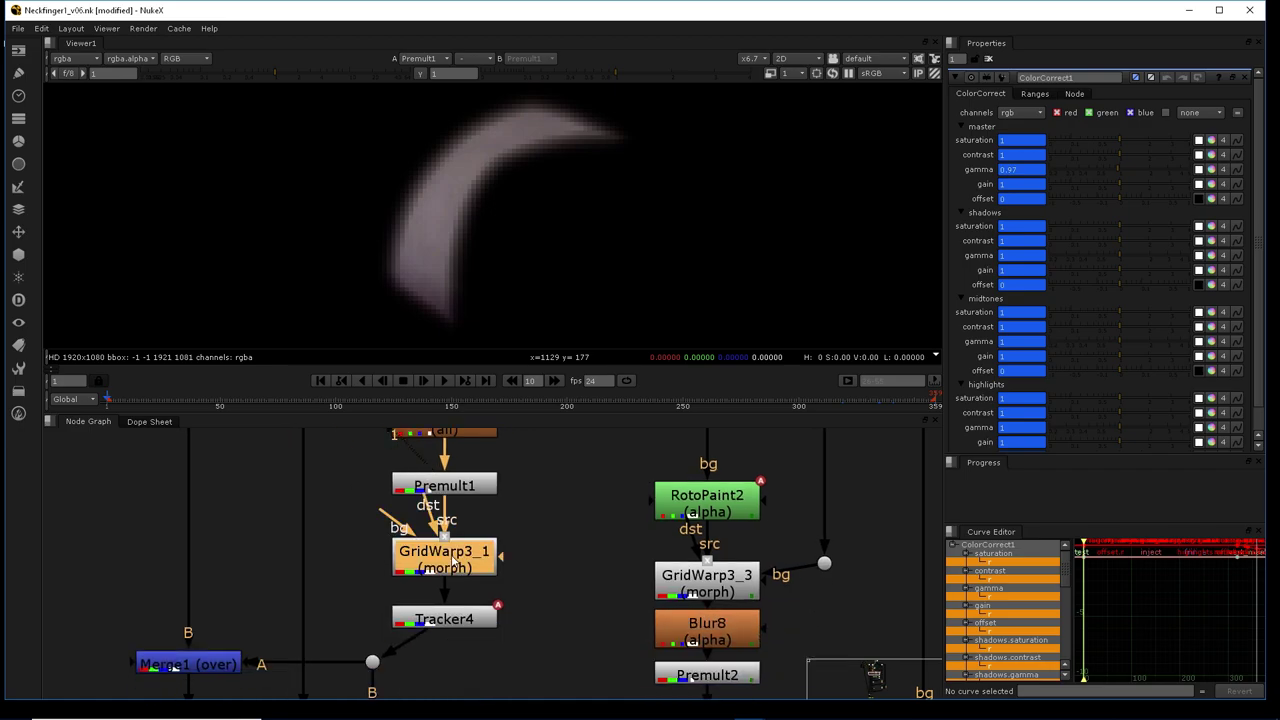
{"action": "key", "text": "1"}
{"action": "double_click", "coordinate": [458, 571]}
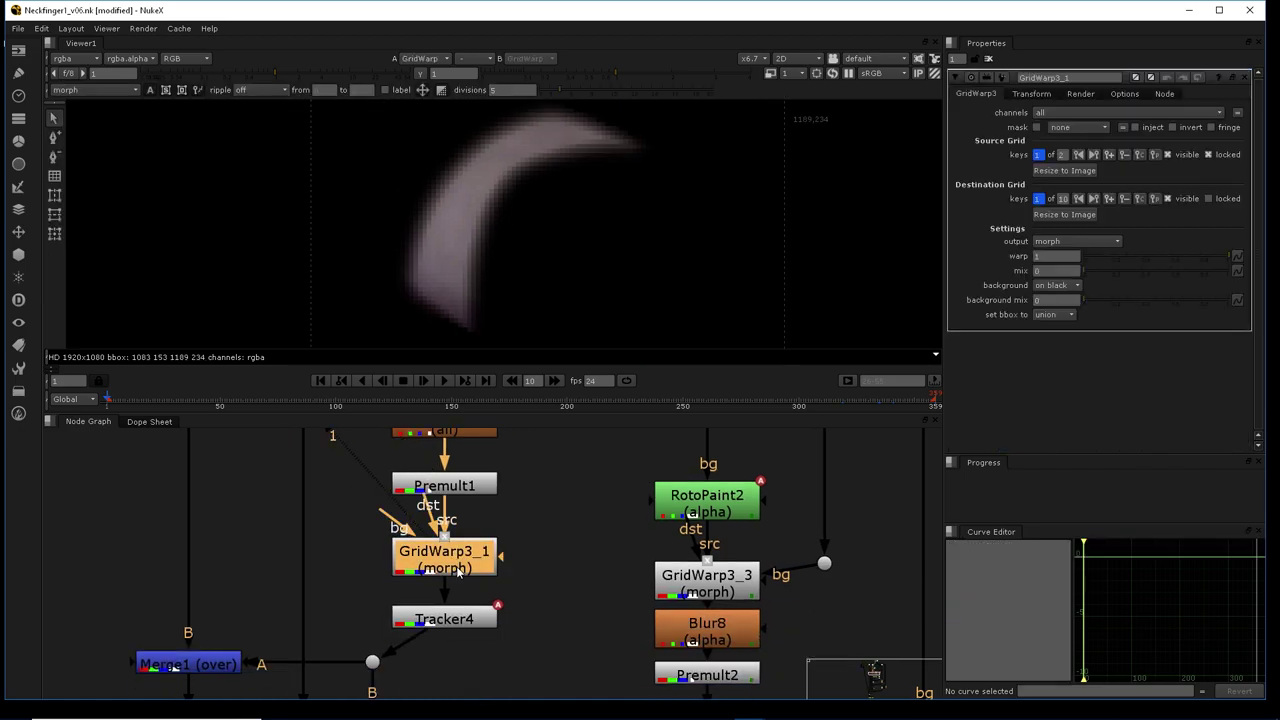
Hide GridWarp3_1's source grid and select all points of the destination grid around the ring patch
{"action": "left_click", "coordinate": [1169, 155]}
{"action": "scroll", "coordinate": [506, 298], "scroll_direction": "down", "scroll_amount": 4}
{"action": "middle_click_drag", "start_coordinate": [484, 252], "coordinate": [429, 226]}
{"action": "left_click_drag", "start_coordinate": [272, 130], "coordinate": [688, 331]}
{"action": "scroll", "coordinate": [620, 303], "scroll_direction": "down", "scroll_amount": 1}
{"action": "middle_click_drag", "start_coordinate": [620, 298], "coordinate": [614, 259]}
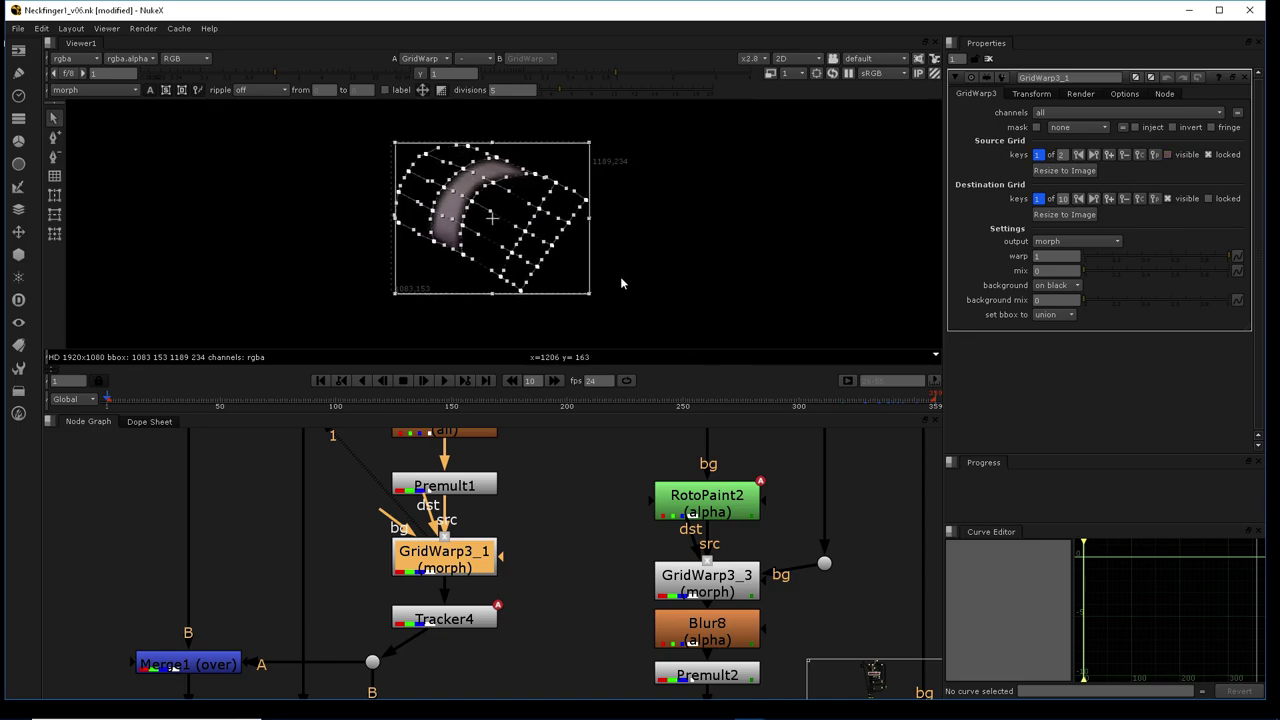
Scrub the timeline from frame 71 through 237, 306 and 338 to 351 to examine how the destination grid is animated
{"action": "left_click", "coordinate": [269, 403]}
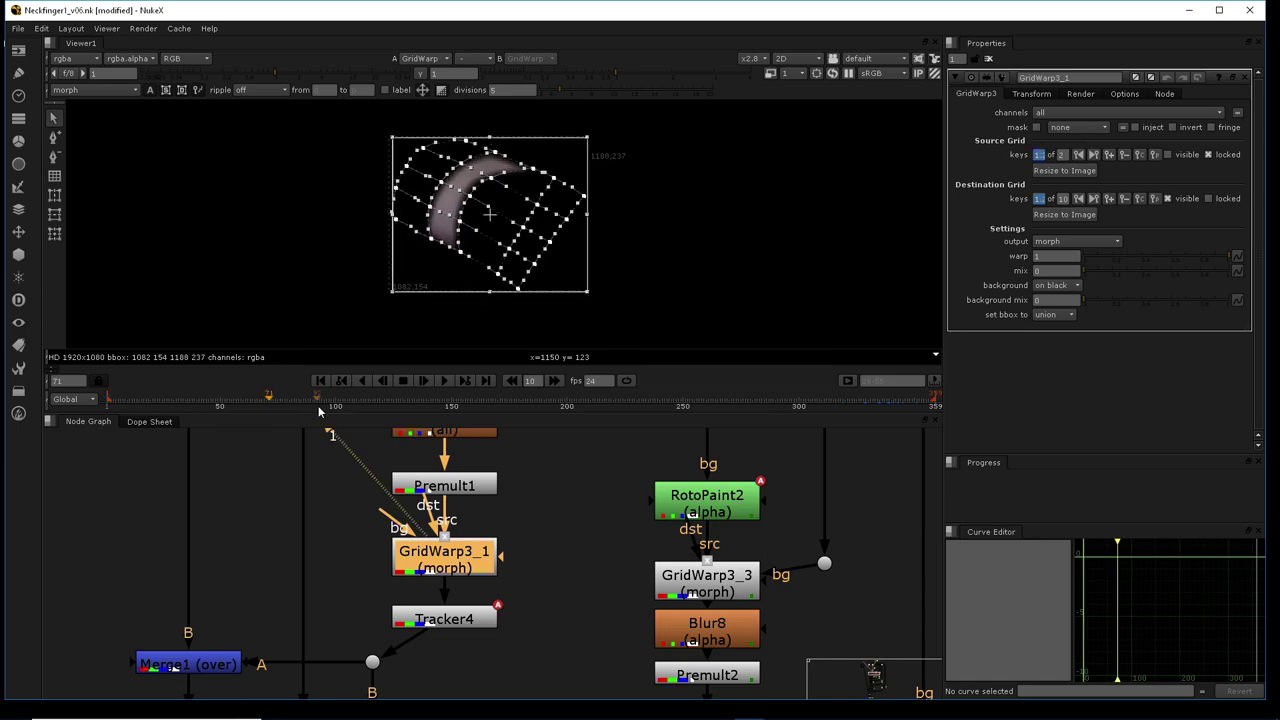
{"action": "left_click_drag", "start_coordinate": [348, 404], "coordinate": [498, 406]}
{"action": "left_click_drag", "start_coordinate": [585, 408], "coordinate": [654, 398]}
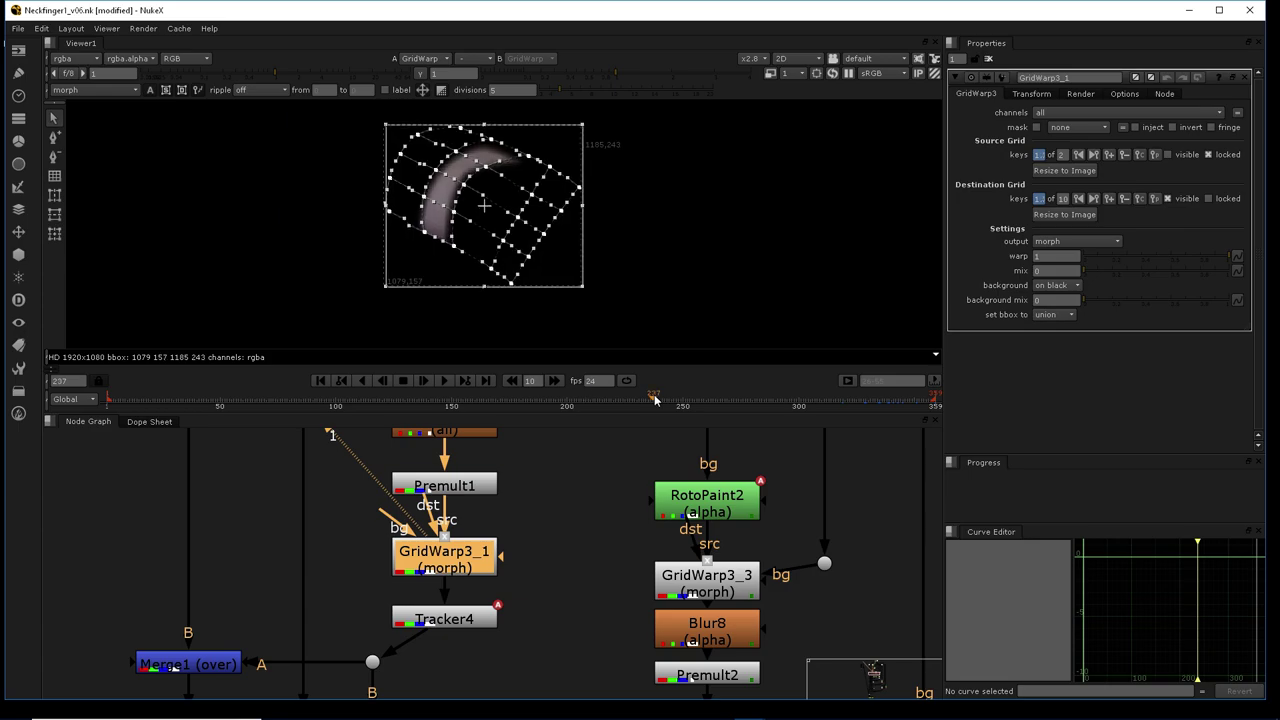
{"action": "left_click", "coordinate": [812, 403]}
{"action": "scroll", "coordinate": [657, 299], "scroll_direction": "down", "scroll_amount": 6}
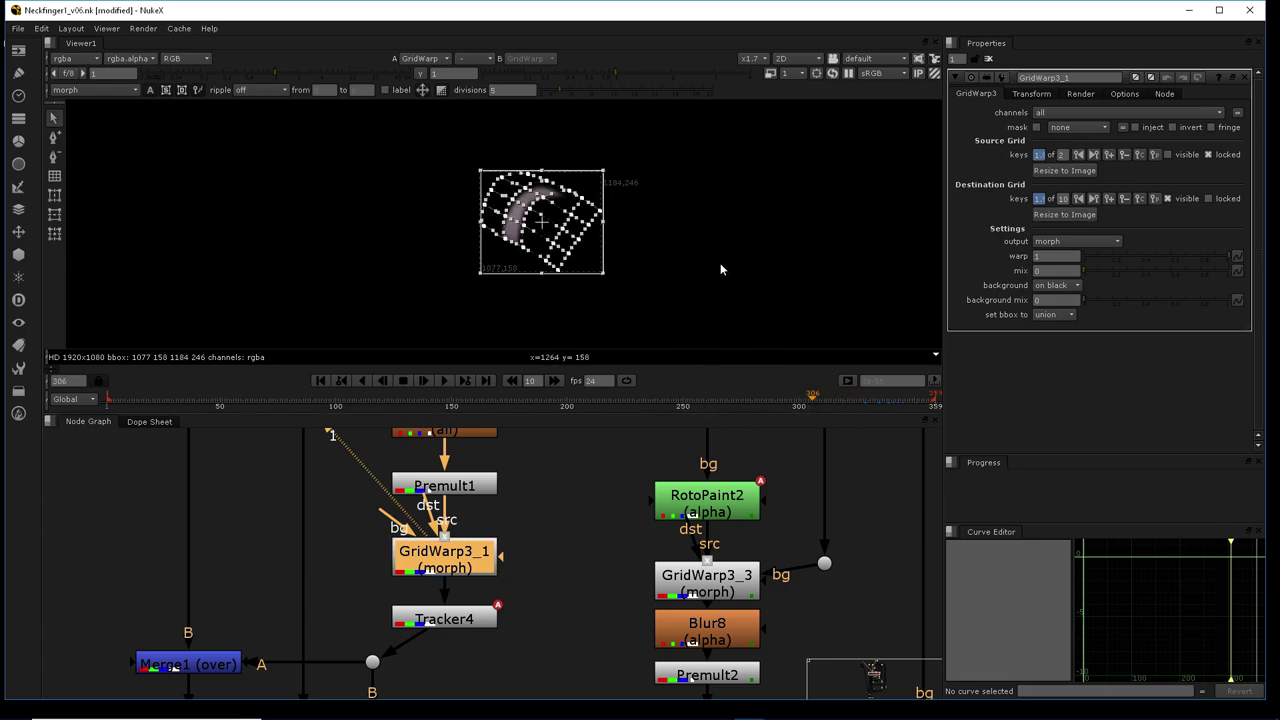
{"action": "left_click", "coordinate": [854, 399]}
{"action": "left_click", "coordinate": [866, 402]}
{"action": "left_click", "coordinate": [886, 403]}
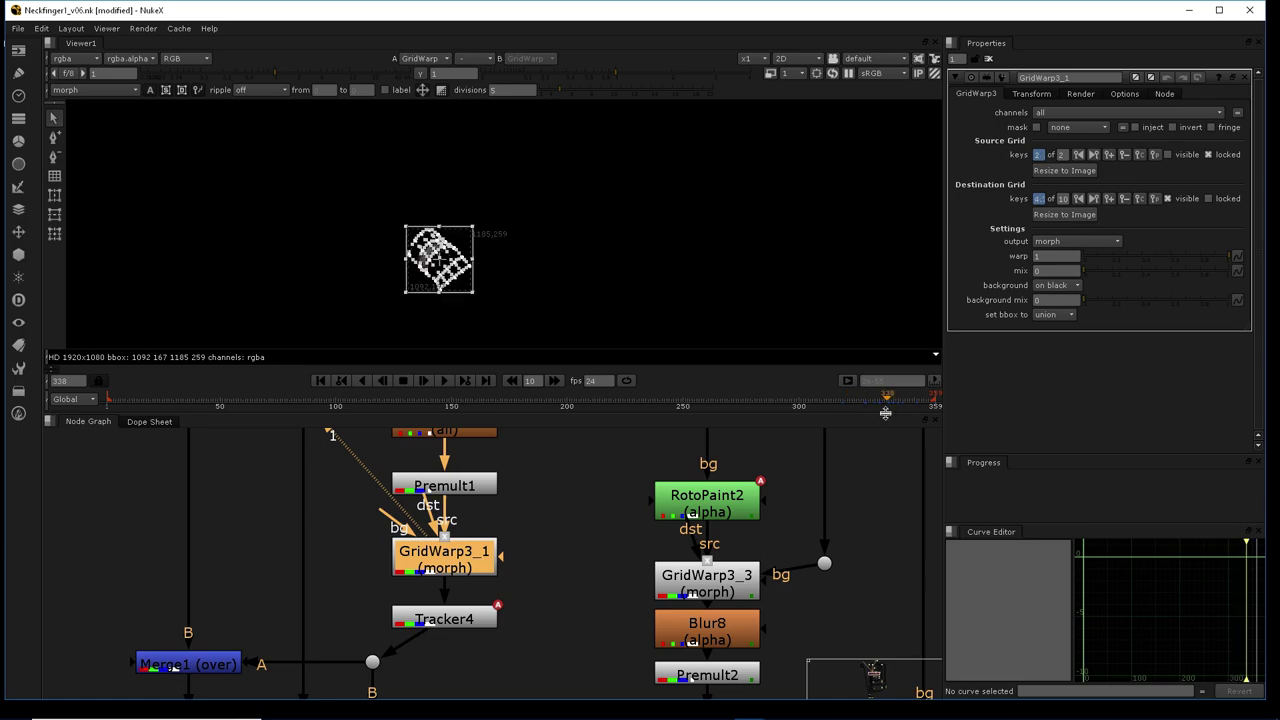
{"action": "left_click", "coordinate": [916, 398]}
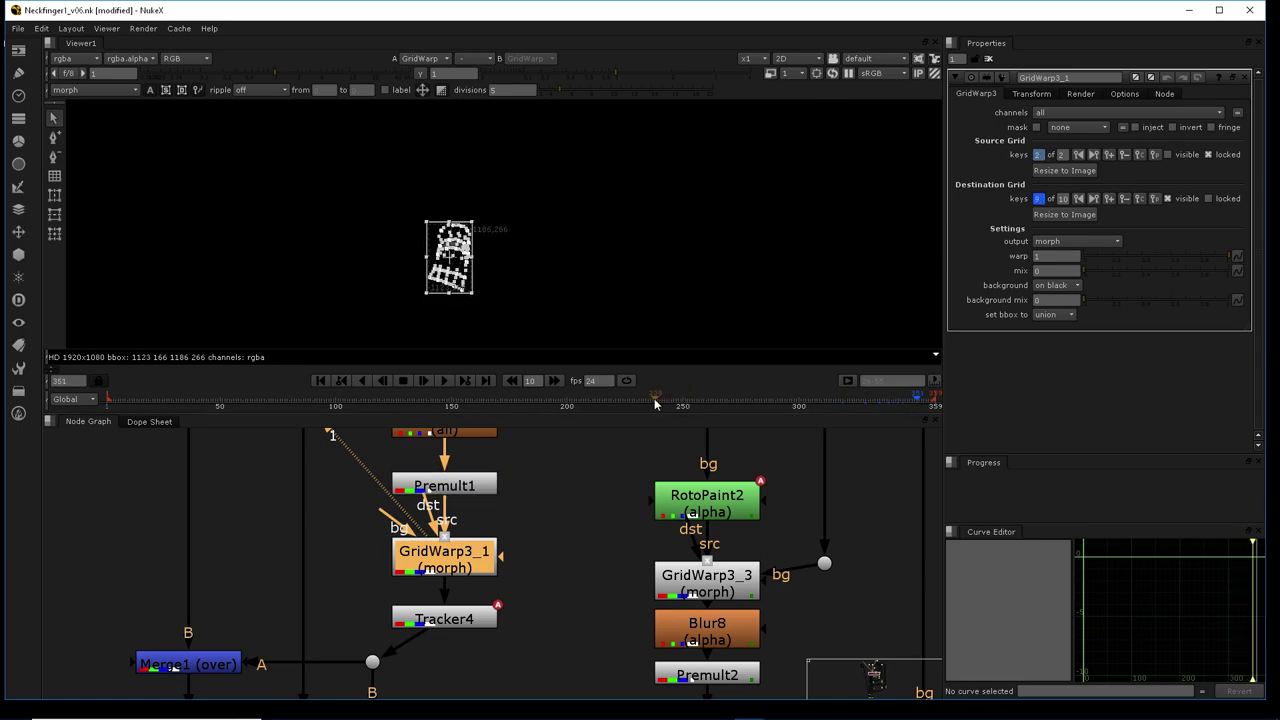
Open Tracker4's properties alongside those of GridWarp3_1 and display Tracker4 in the viewer
{"action": "middle_click_drag", "start_coordinate": [410, 603], "coordinate": [460, 565]}
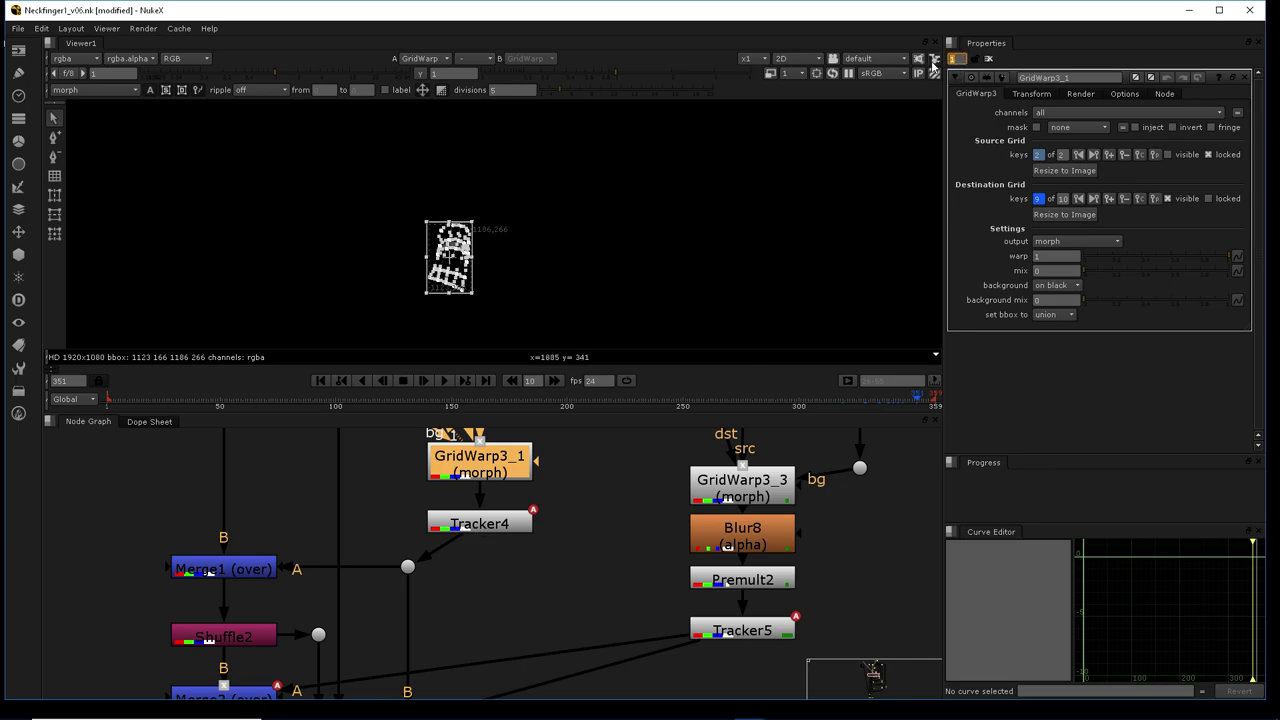
{"action": "left_click", "coordinate": [479, 531]}
{"action": "double_click", "coordinate": [479, 528]}
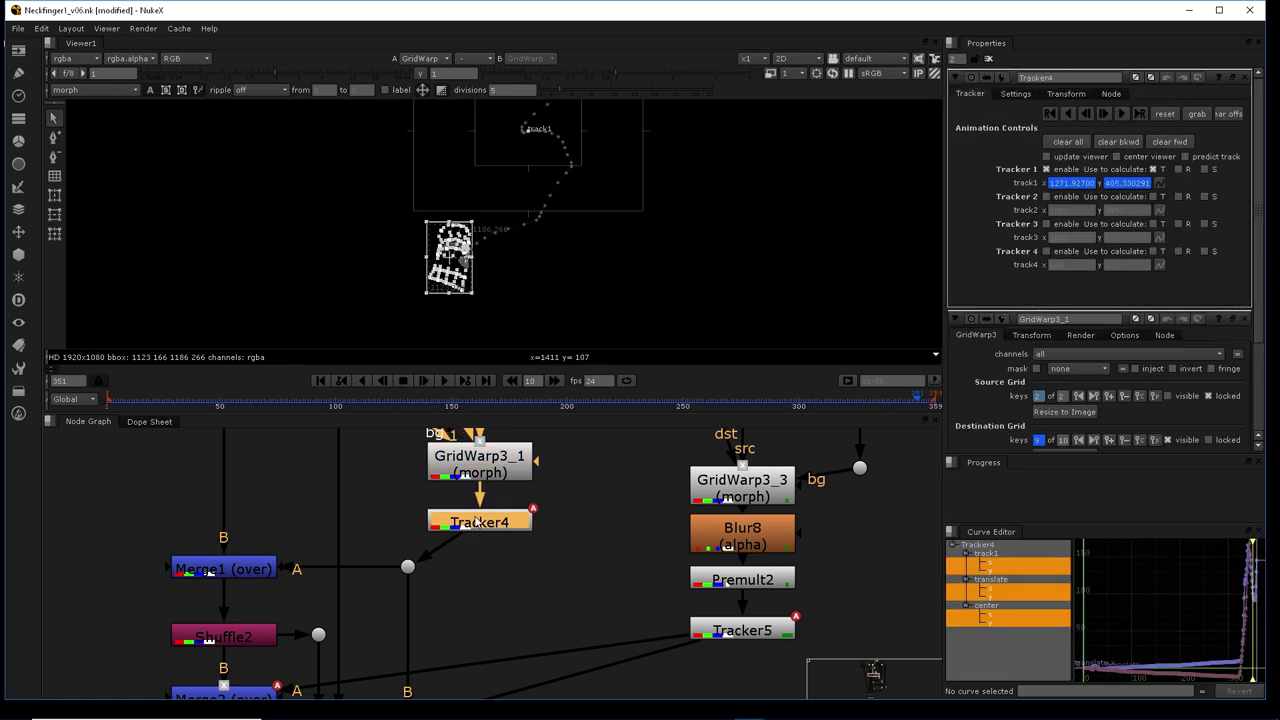
{"action": "key", "text": "1"}
{"action": "left_click", "coordinate": [480, 508]}
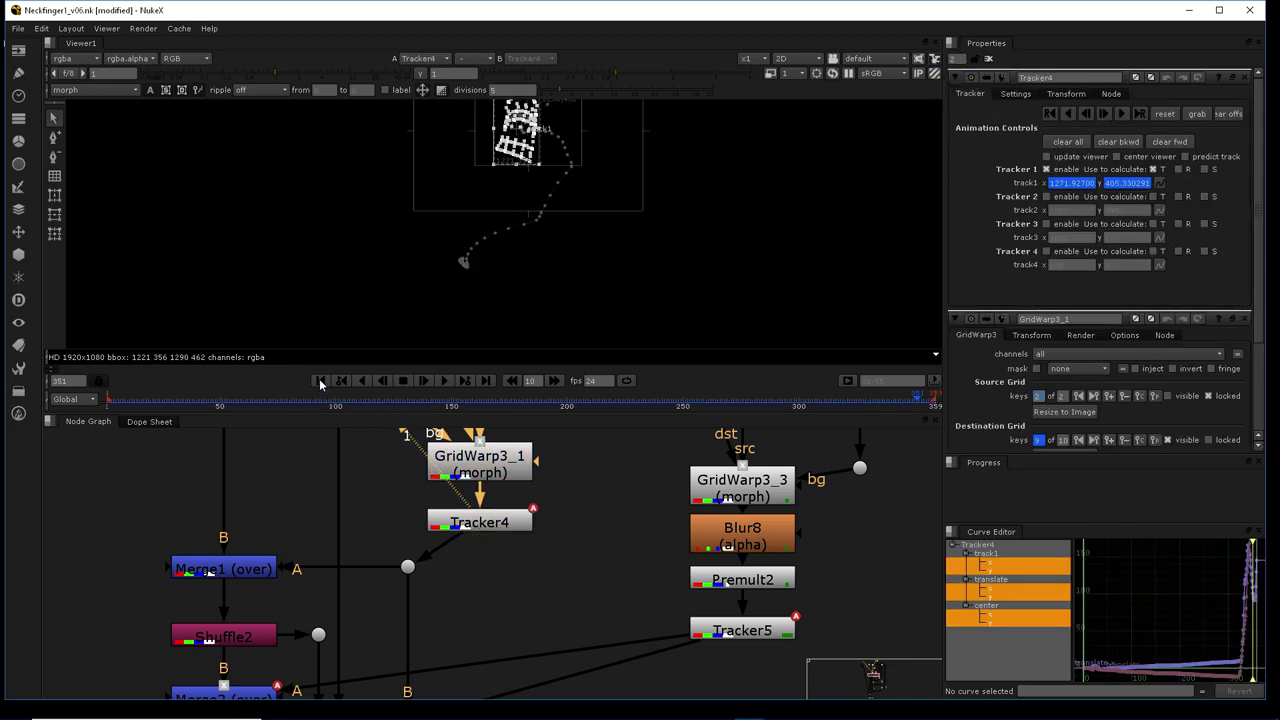
Play the Tracker4 output from the first frame to check the patch's motion, and return to frame 1
{"action": "left_click", "coordinate": [320, 381]}
{"action": "key", "text": "l"}
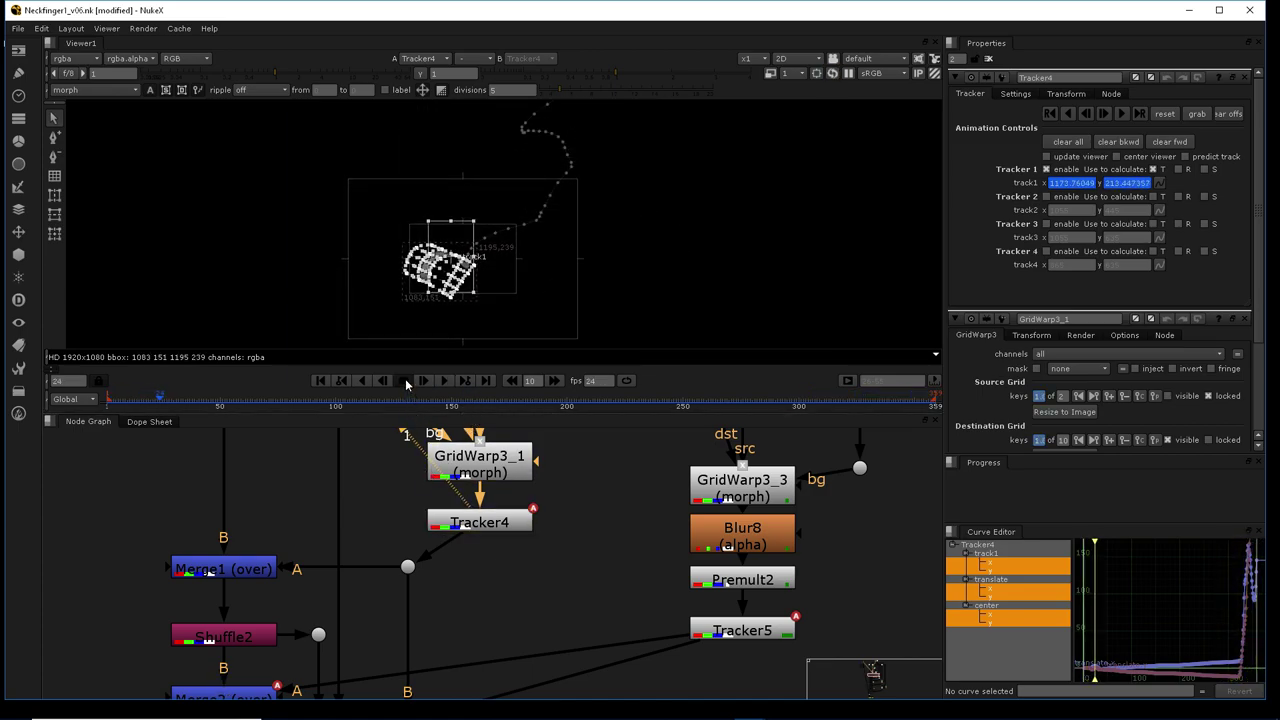
{"action": "left_click", "coordinate": [323, 384]}
Open Merge1's properties, display its output and inspect the patched ring area on the finger up close
{"action": "middle_click_drag", "start_coordinate": [377, 586], "coordinate": [488, 525]}
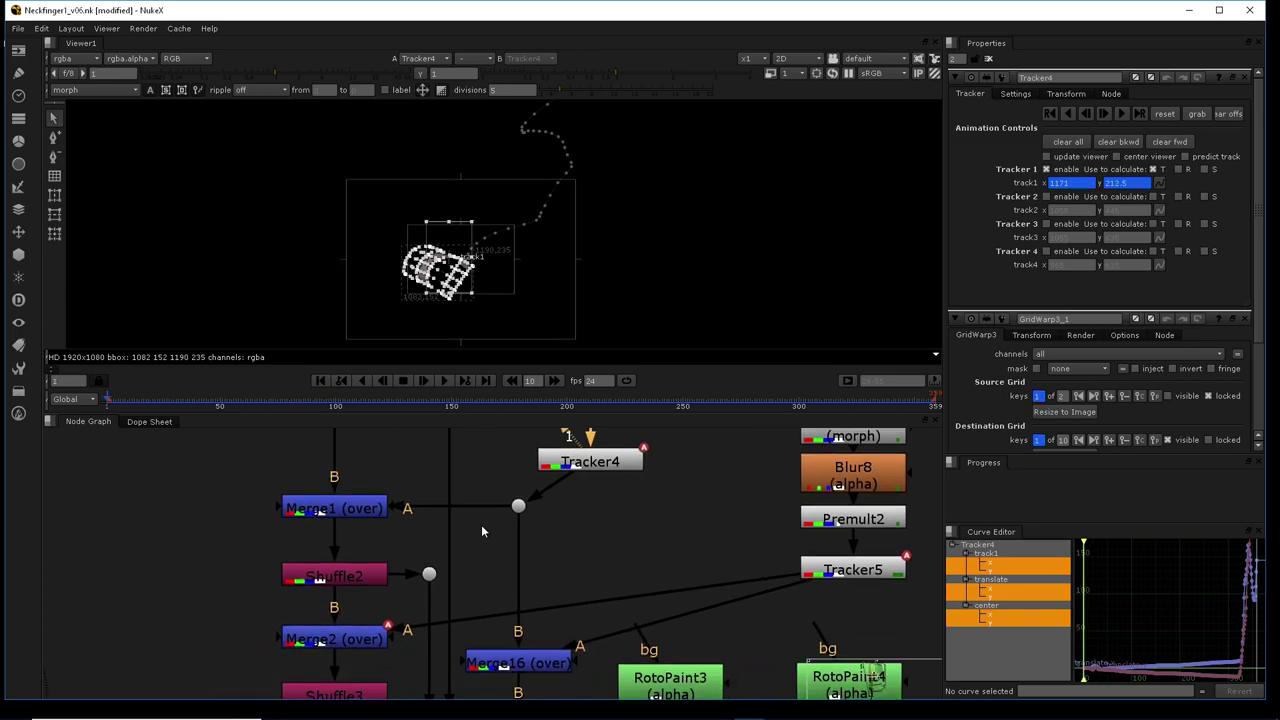
{"action": "double_click", "coordinate": [352, 511]}
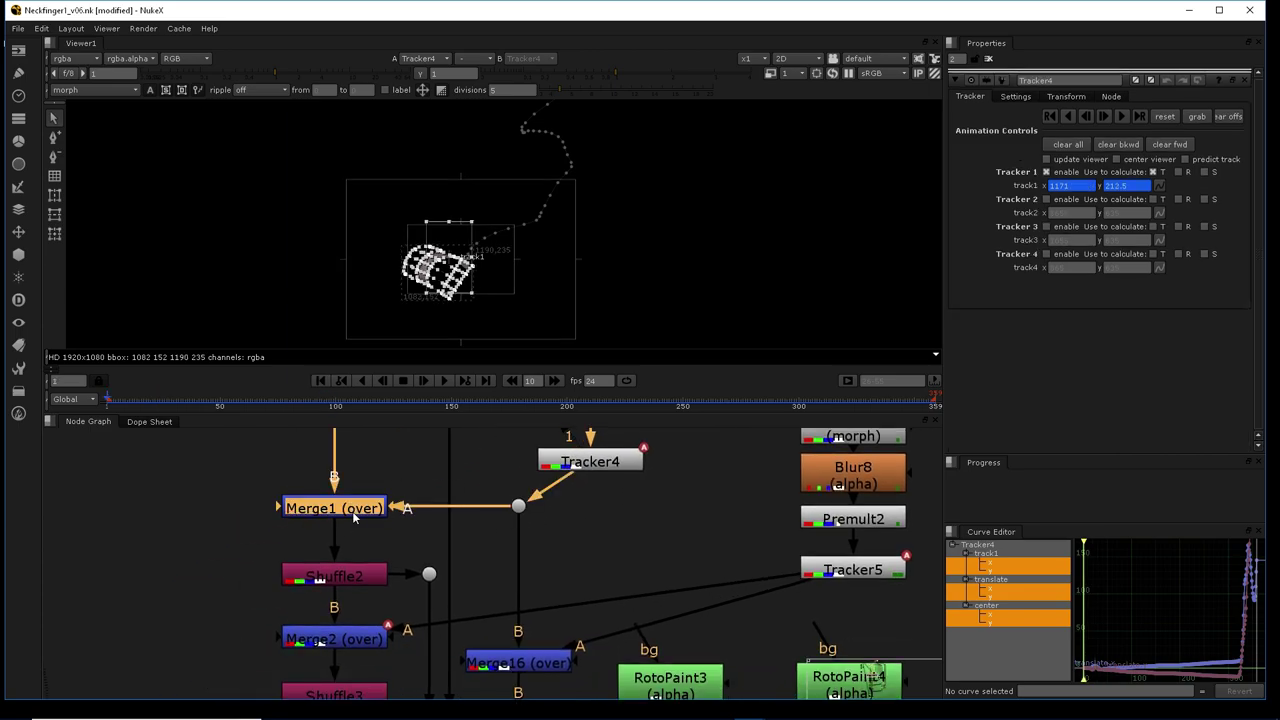
{"action": "key", "text": "1"}
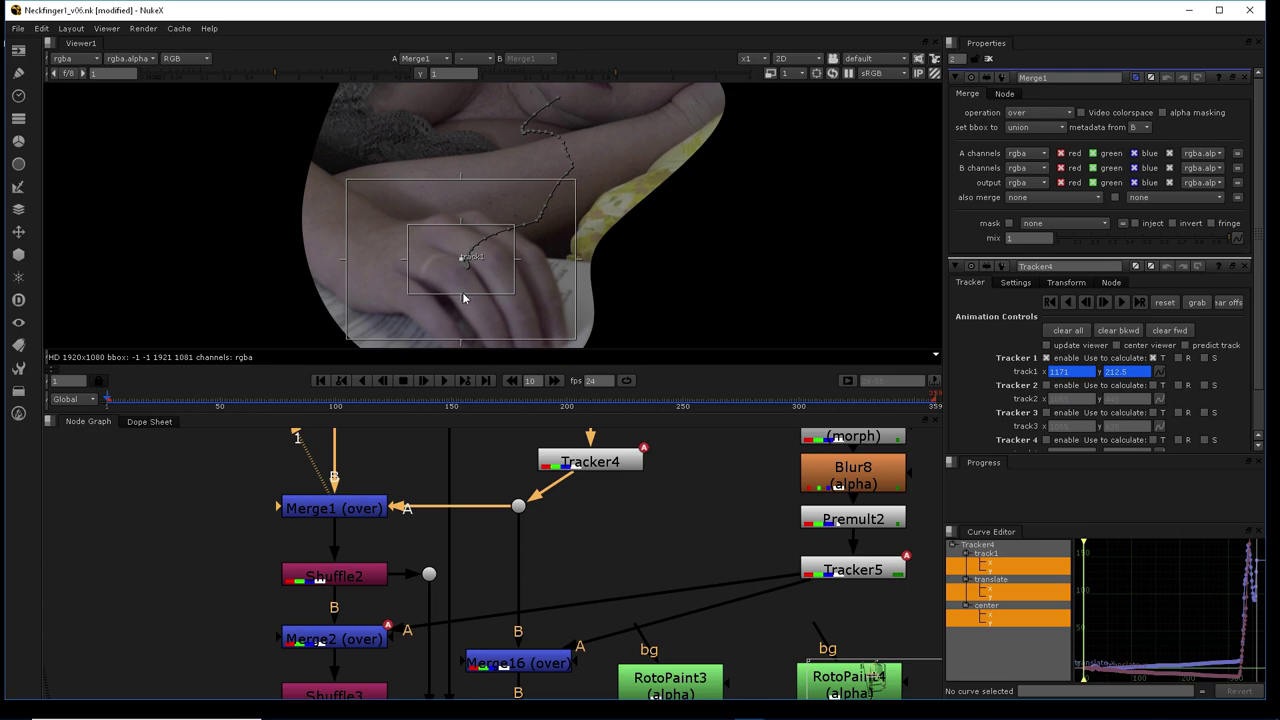
{"action": "scroll", "coordinate": [461, 294], "scroll_direction": "up", "scroll_amount": 6}
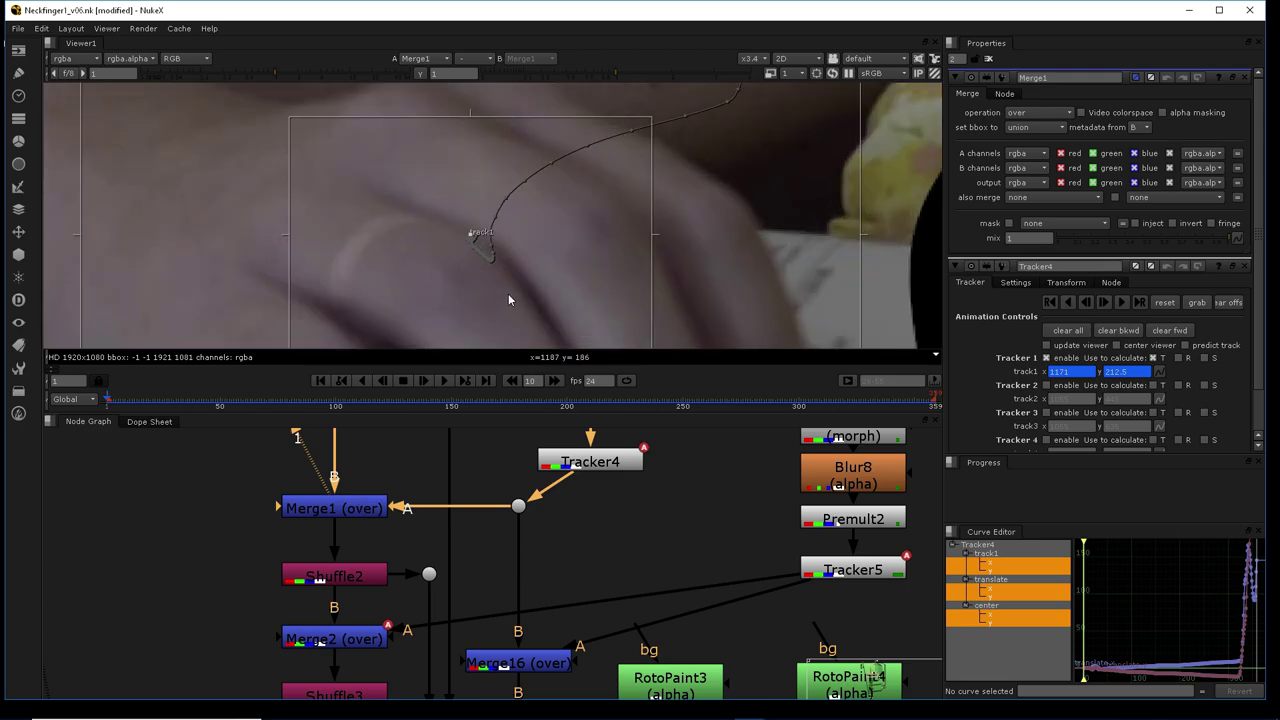
{"action": "middle_click_drag", "start_coordinate": [509, 295], "coordinate": [533, 261]}
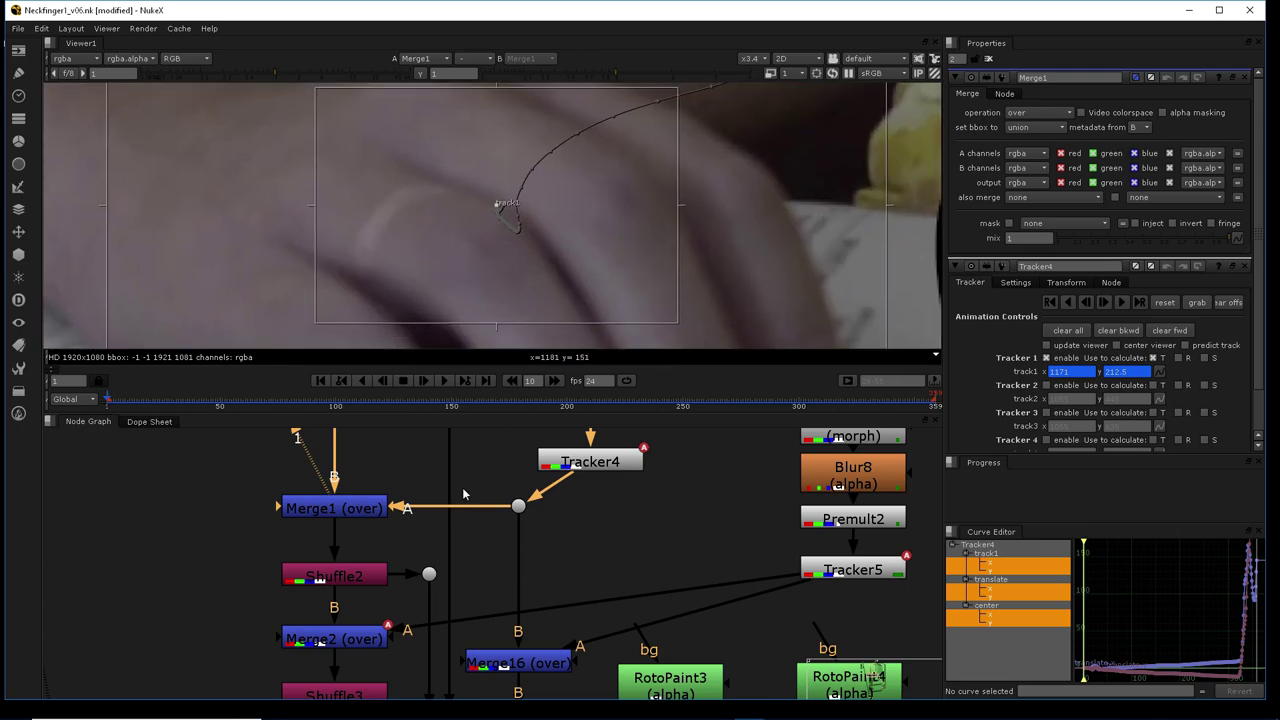
{"action": "scroll", "coordinate": [490, 265], "scroll_direction": "down", "scroll_amount": 3}
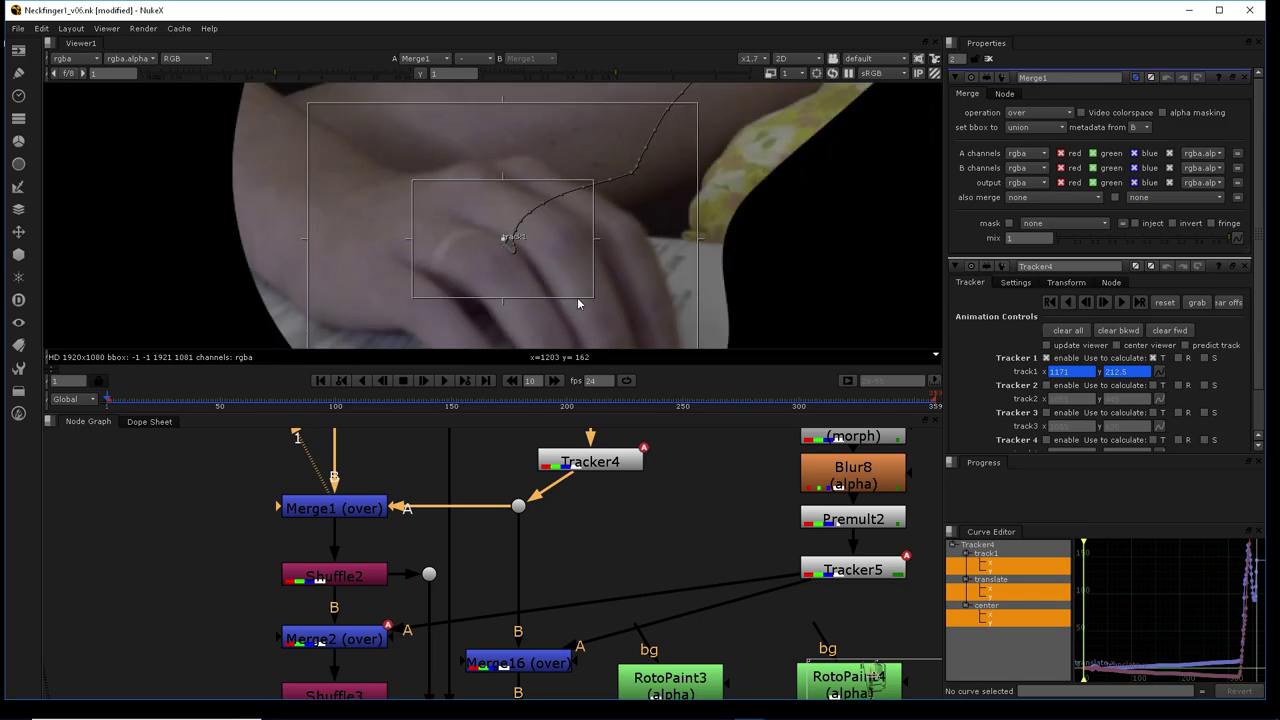
{"action": "middle_click_drag", "start_coordinate": [610, 279], "coordinate": [525, 289]}
Play the Merge1 result to check the ring patch in motion, and return to frame 1
{"action": "left_click", "coordinate": [445, 380]}
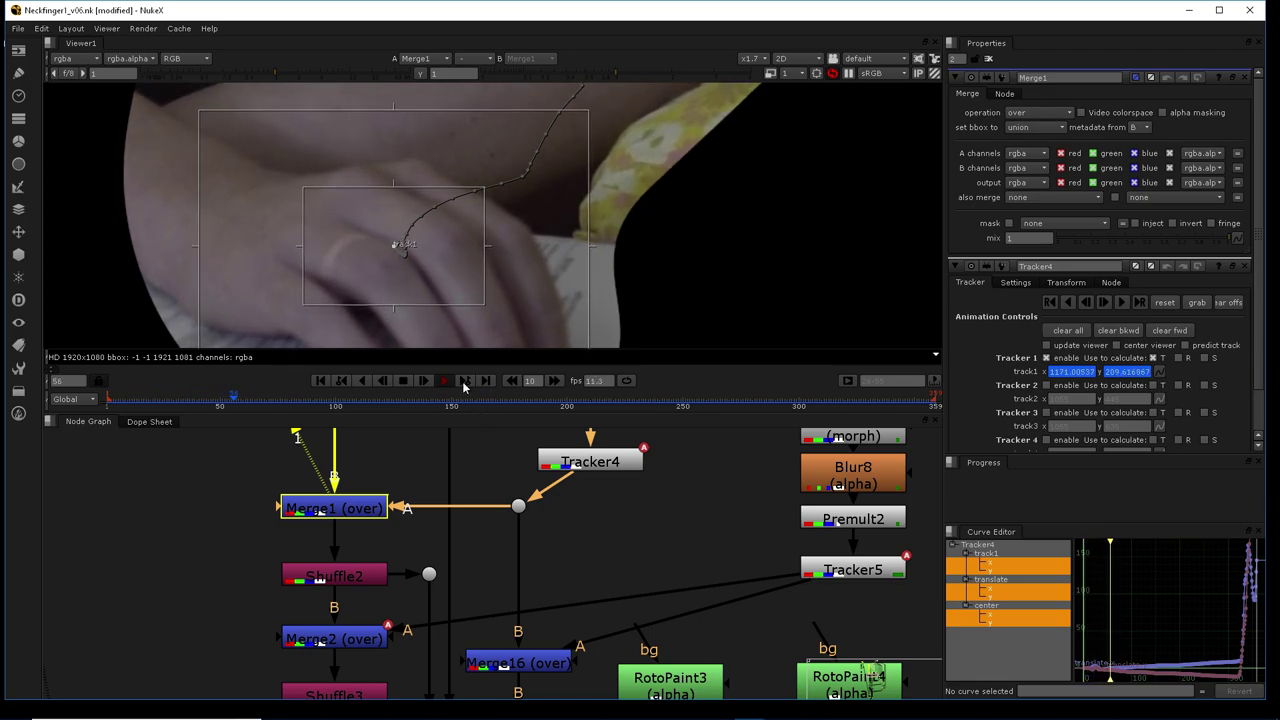
{"action": "left_click", "coordinate": [405, 380]}
{"action": "left_click", "coordinate": [320, 381]}
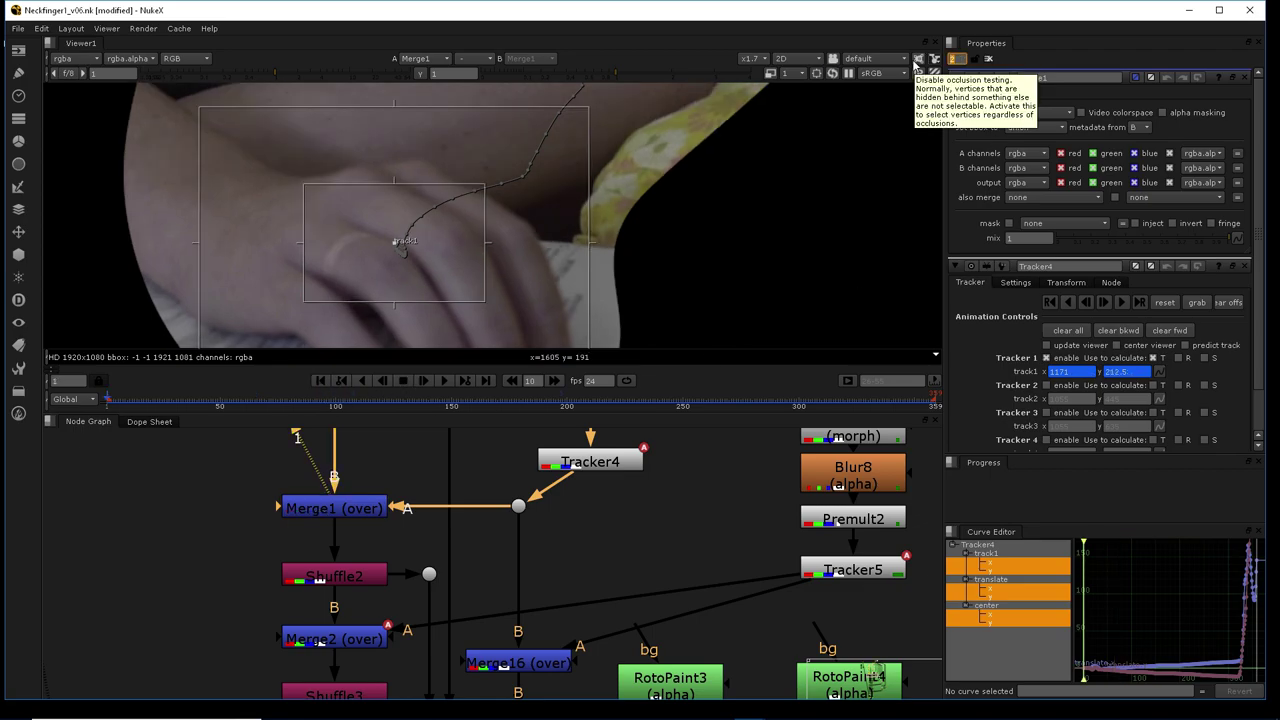
Reopen GridWarp3_1's properties so its grid overlays the Merge1 result and Tracker4's path
{"action": "middle_click_drag", "start_coordinate": [600, 506], "coordinate": [587, 620]}
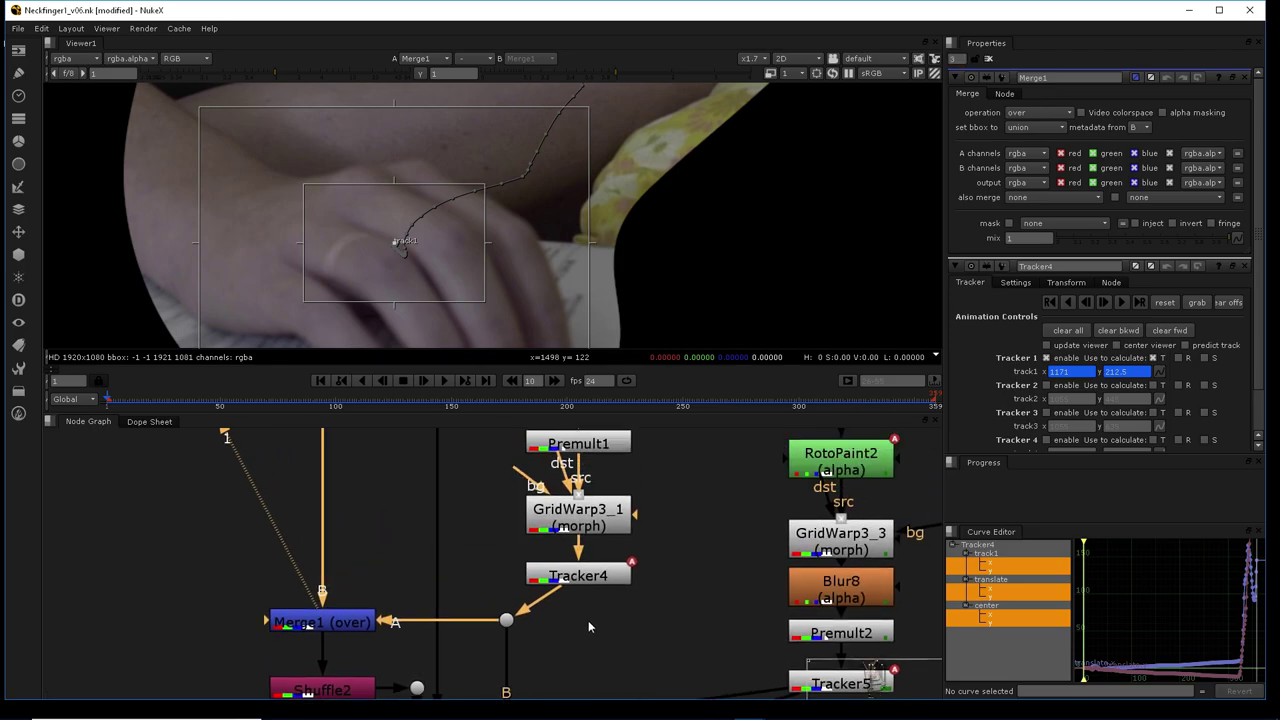
{"action": "left_click", "coordinate": [596, 511]}
{"action": "double_click", "coordinate": [596, 511]}
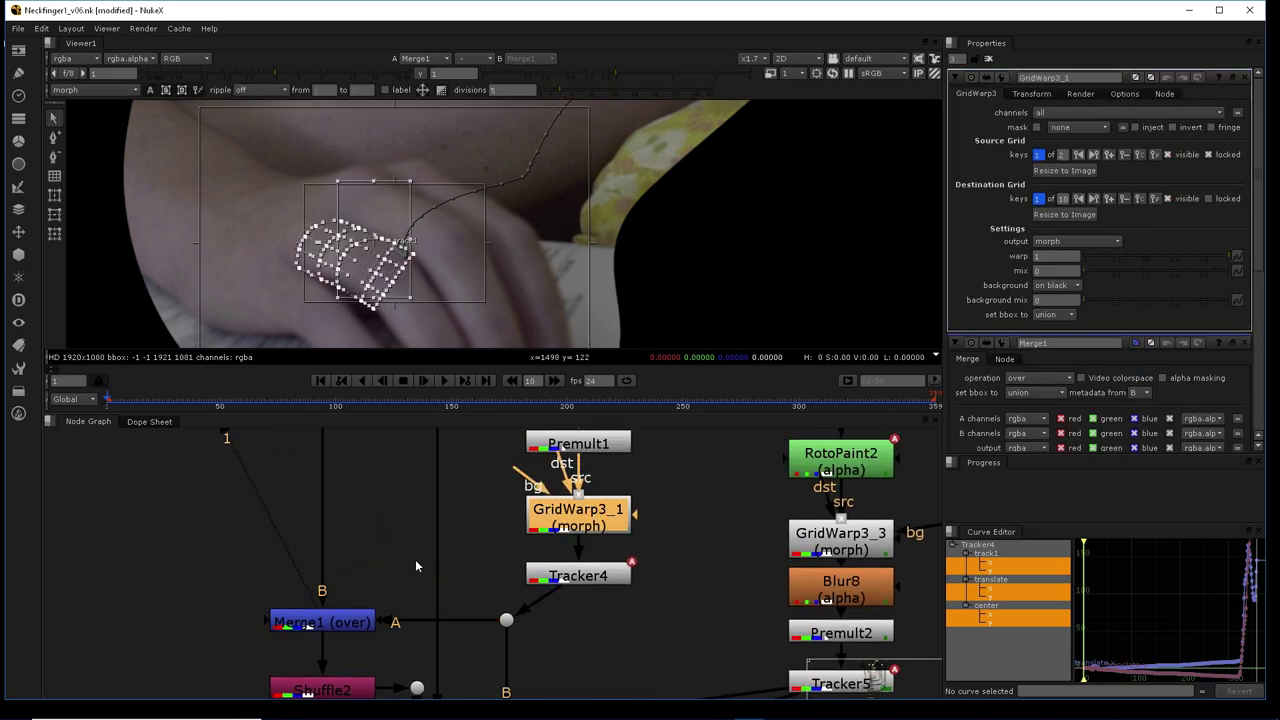
{"action": "middle_click_drag", "start_coordinate": [419, 559], "coordinate": [456, 494]}
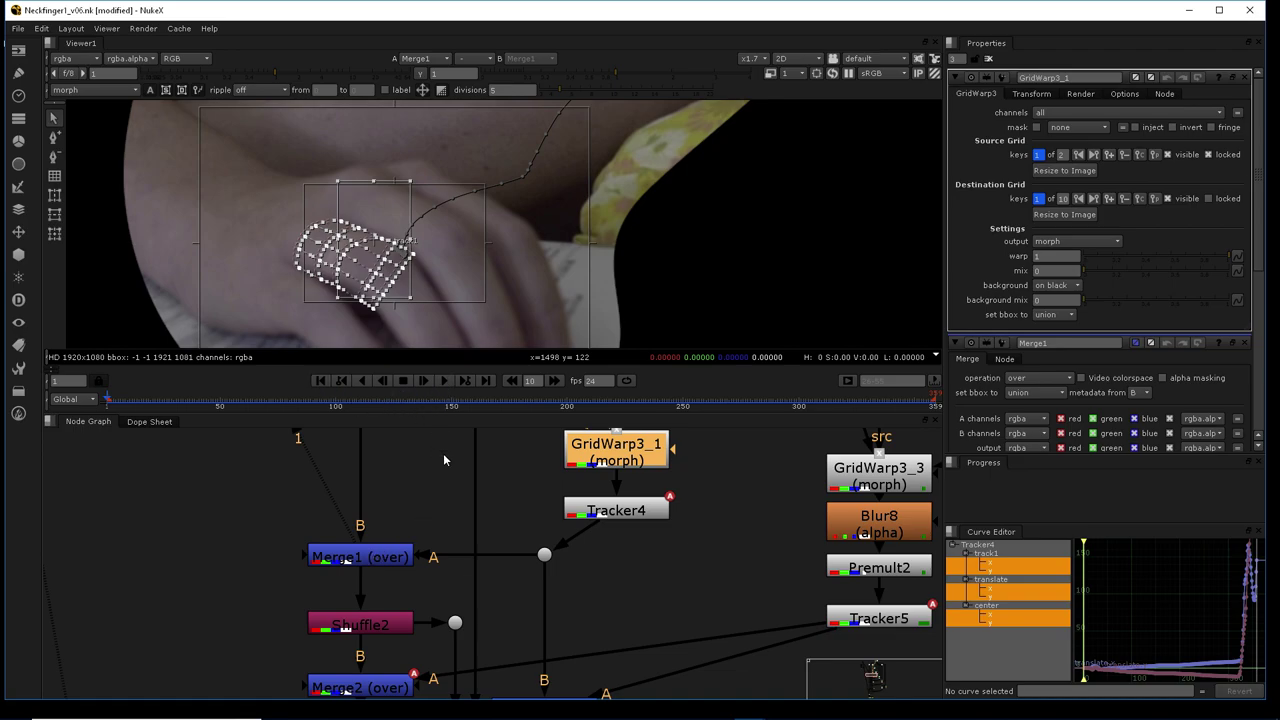
Play the Merge1 result with the grid overlay in an enlarged viewer up to frame 351, and return to frame 1
{"action": "left_click", "coordinate": [444, 381]}
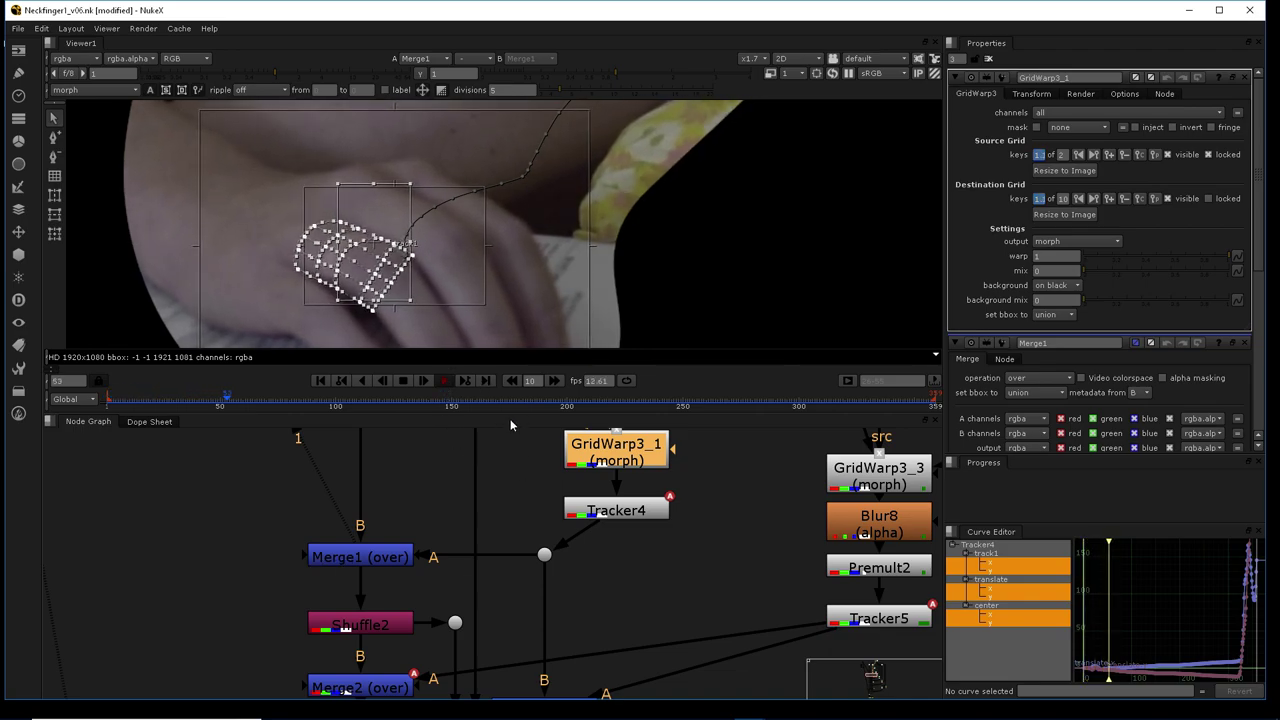
{"action": "left_click_drag", "start_coordinate": [506, 414], "coordinate": [500, 561]}
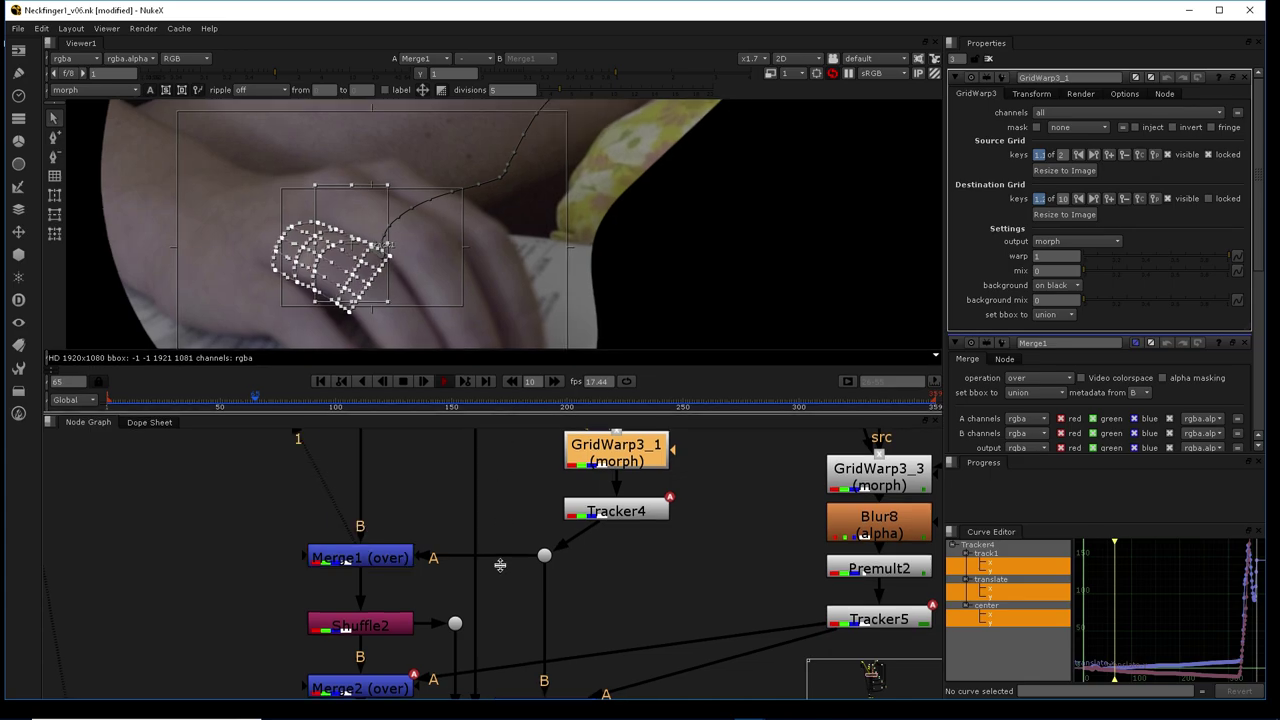
{"action": "left_click_drag", "start_coordinate": [500, 415], "coordinate": [500, 565]}
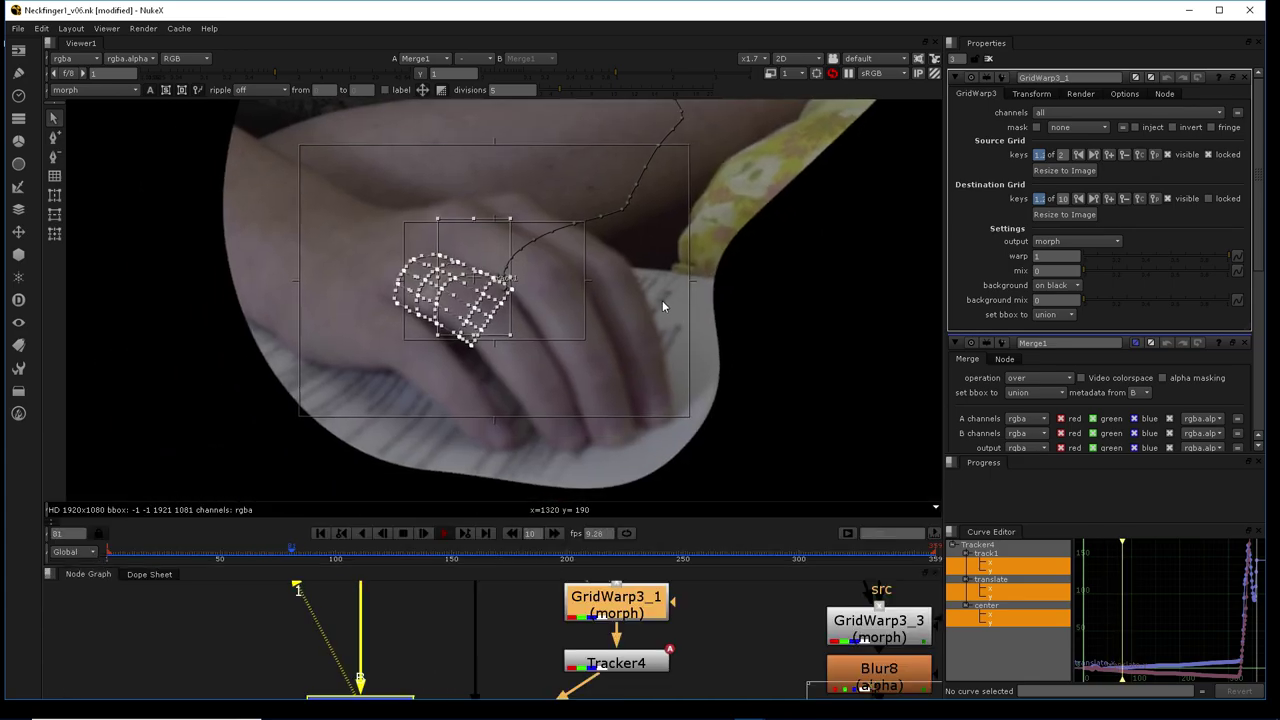
{"action": "scroll", "coordinate": [480, 370], "scroll_direction": "up", "scroll_amount": 2}
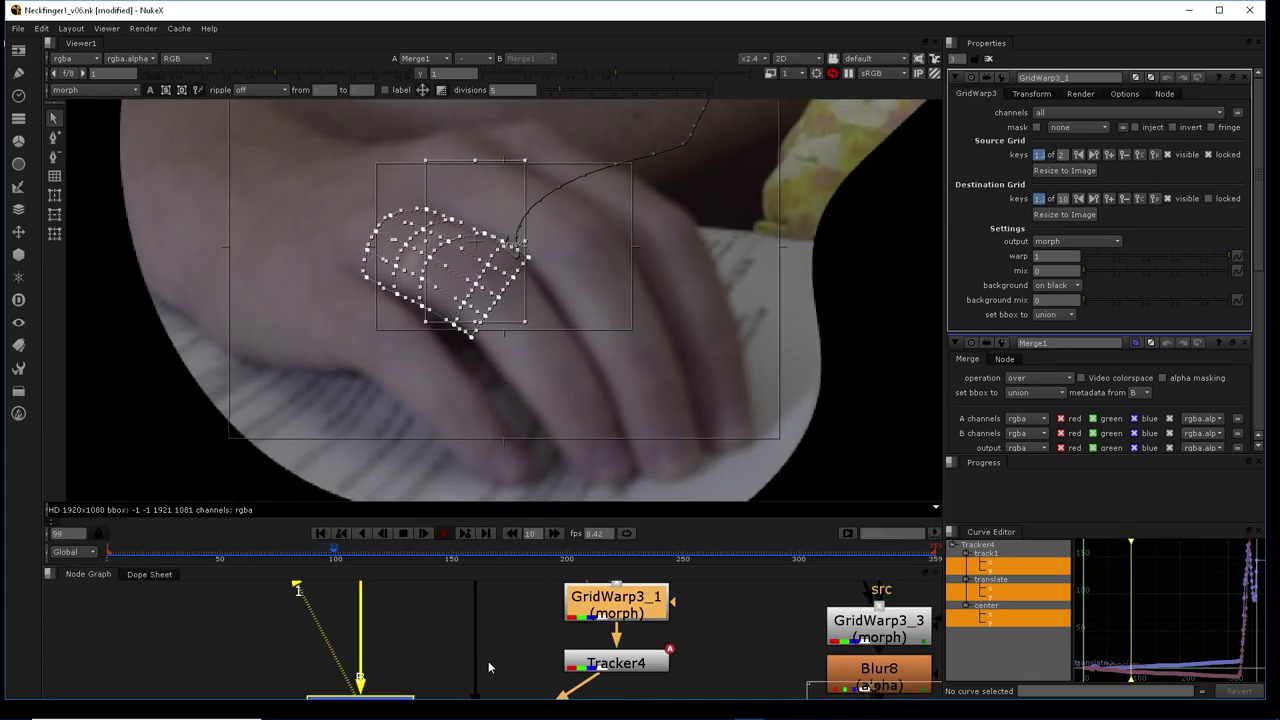
{"action": "middle_click_drag", "start_coordinate": [490, 656], "coordinate": [468, 617]}
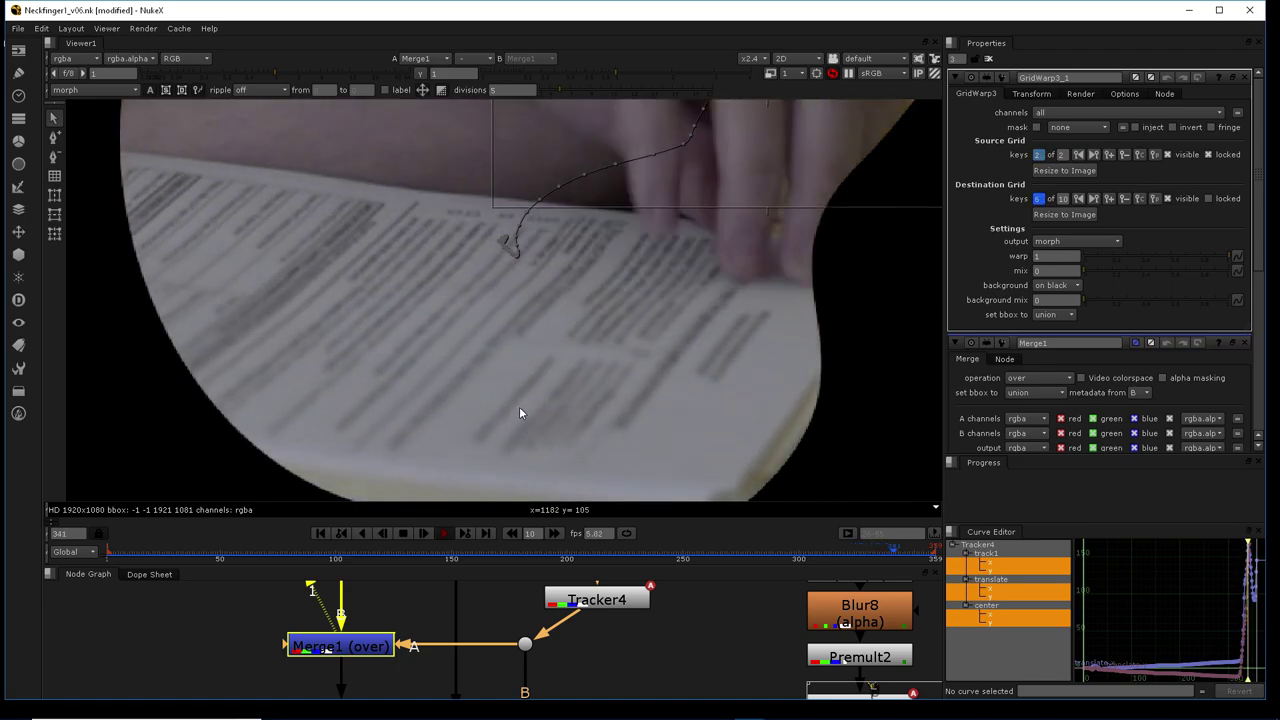
{"action": "left_click", "coordinate": [403, 533]}
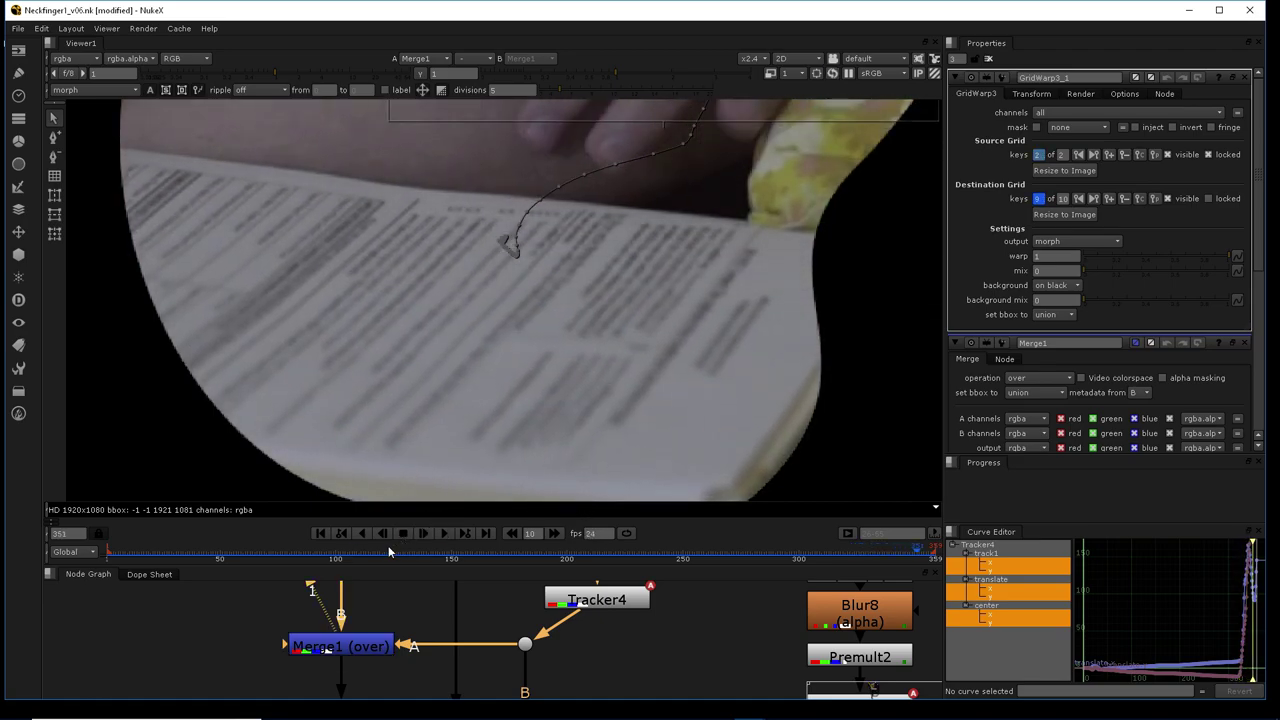
{"action": "left_click", "coordinate": [320, 533]}
Shrink the viewer pane to make room for the node graph and limit the open properties to one panel
{"action": "scroll", "coordinate": [472, 365], "scroll_direction": "down", "scroll_amount": 2}
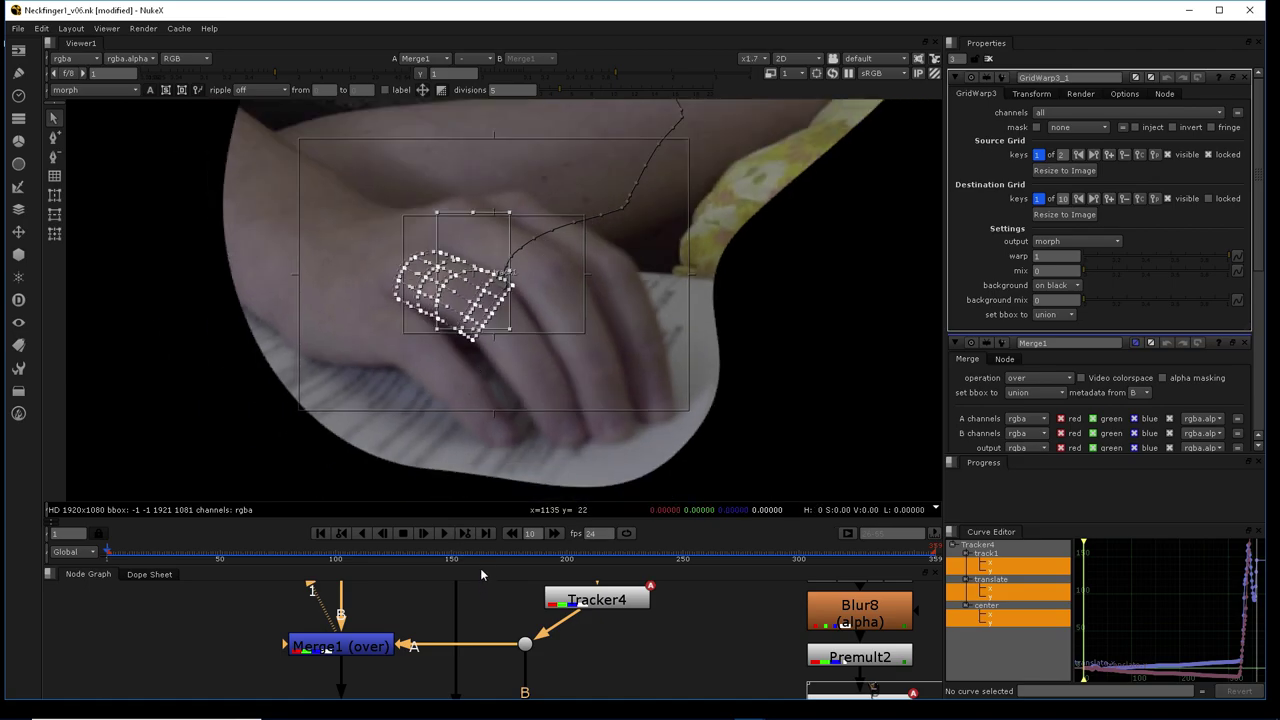
{"action": "left_click_drag", "start_coordinate": [480, 567], "coordinate": [476, 398]}
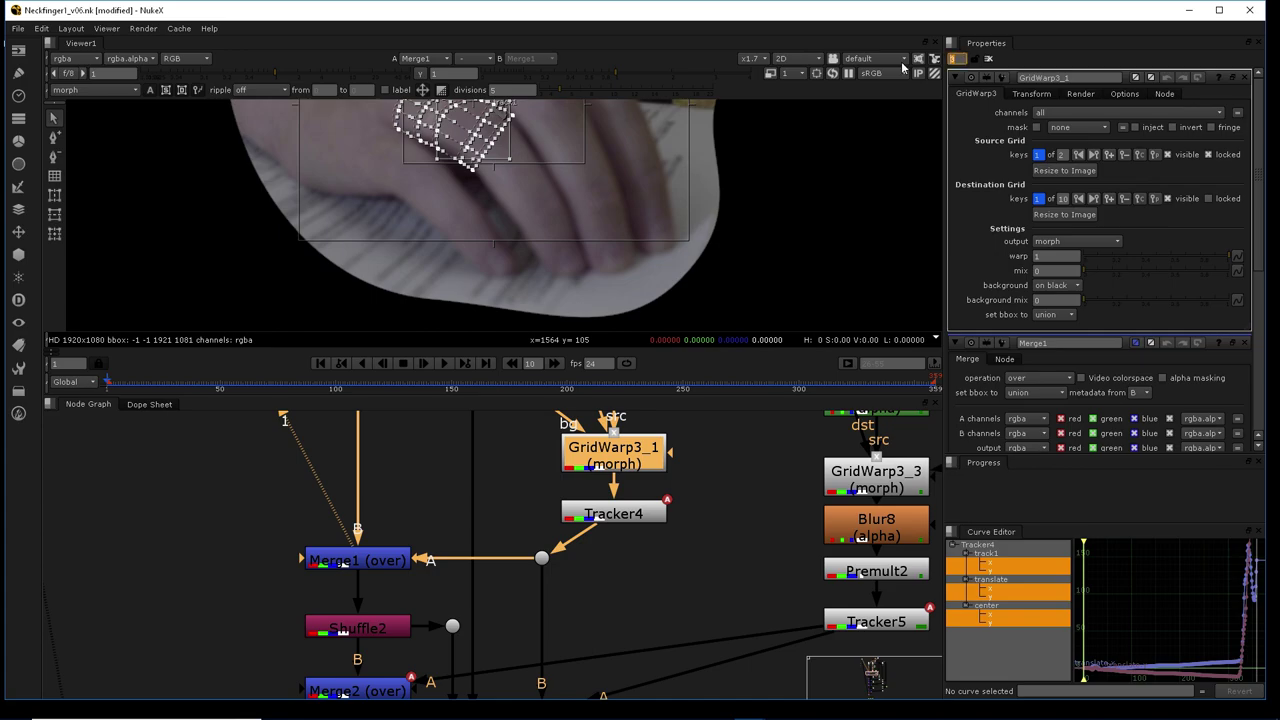
{"action": "key", "text": "Return"}
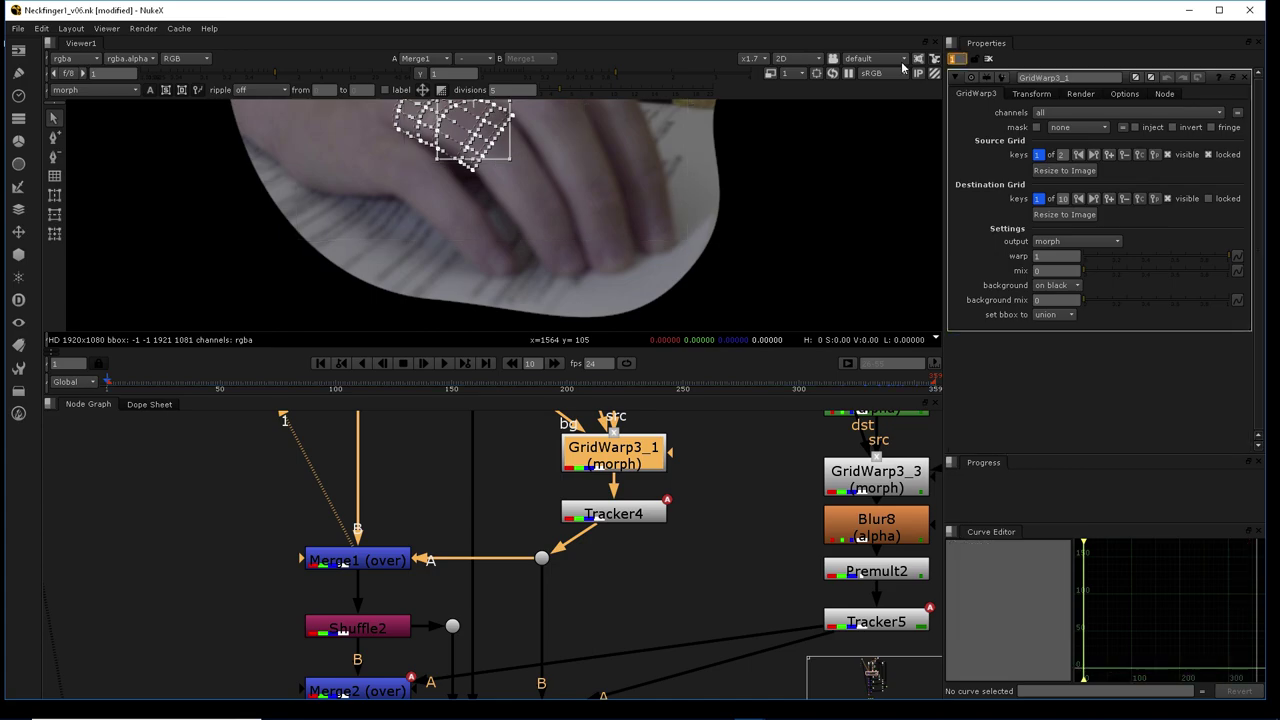
Find RotoPaint8 further down the node graph and open its properties to inspect its Bezier shape on the hand
{"action": "scroll", "coordinate": [417, 543], "scroll_direction": "down", "scroll_amount": 8}
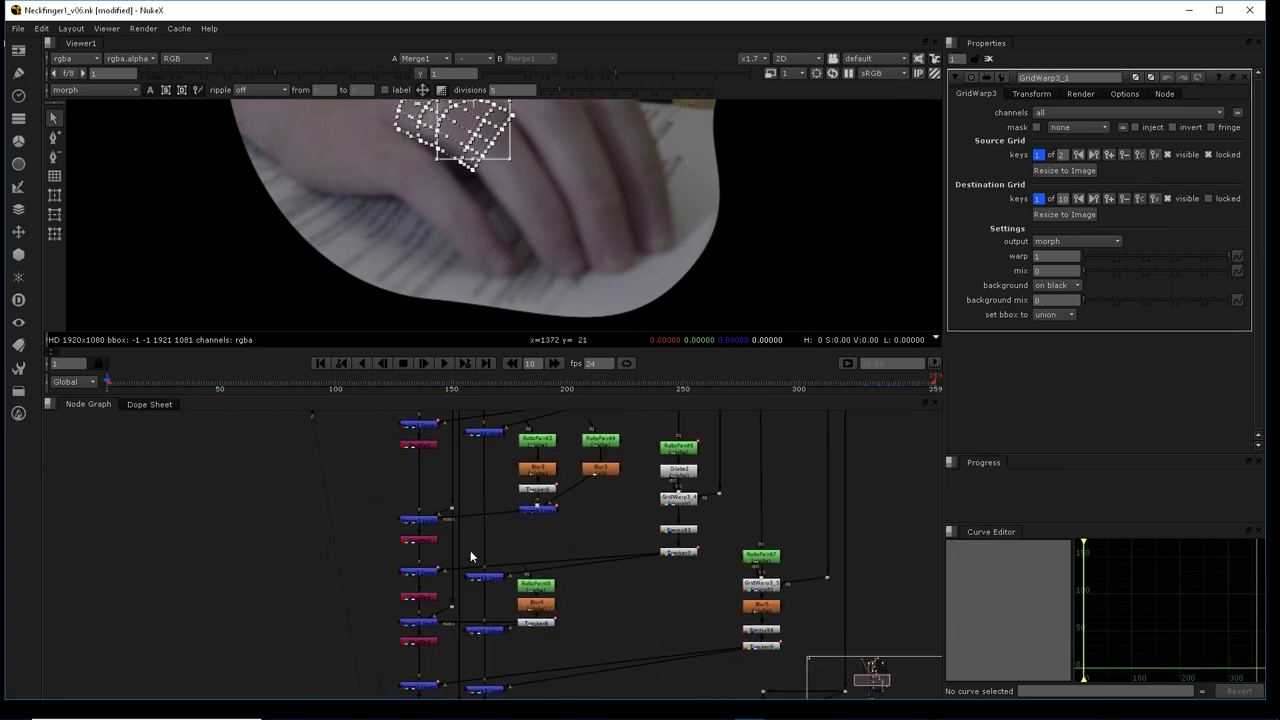
{"action": "scroll", "coordinate": [547, 506], "scroll_direction": "up", "scroll_amount": 5}
{"action": "left_click", "coordinate": [529, 486]}
{"action": "middle_click_drag", "start_coordinate": [508, 265], "coordinate": [511, 268]}
{"action": "scroll", "coordinate": [497, 240], "scroll_direction": "up", "scroll_amount": 5}
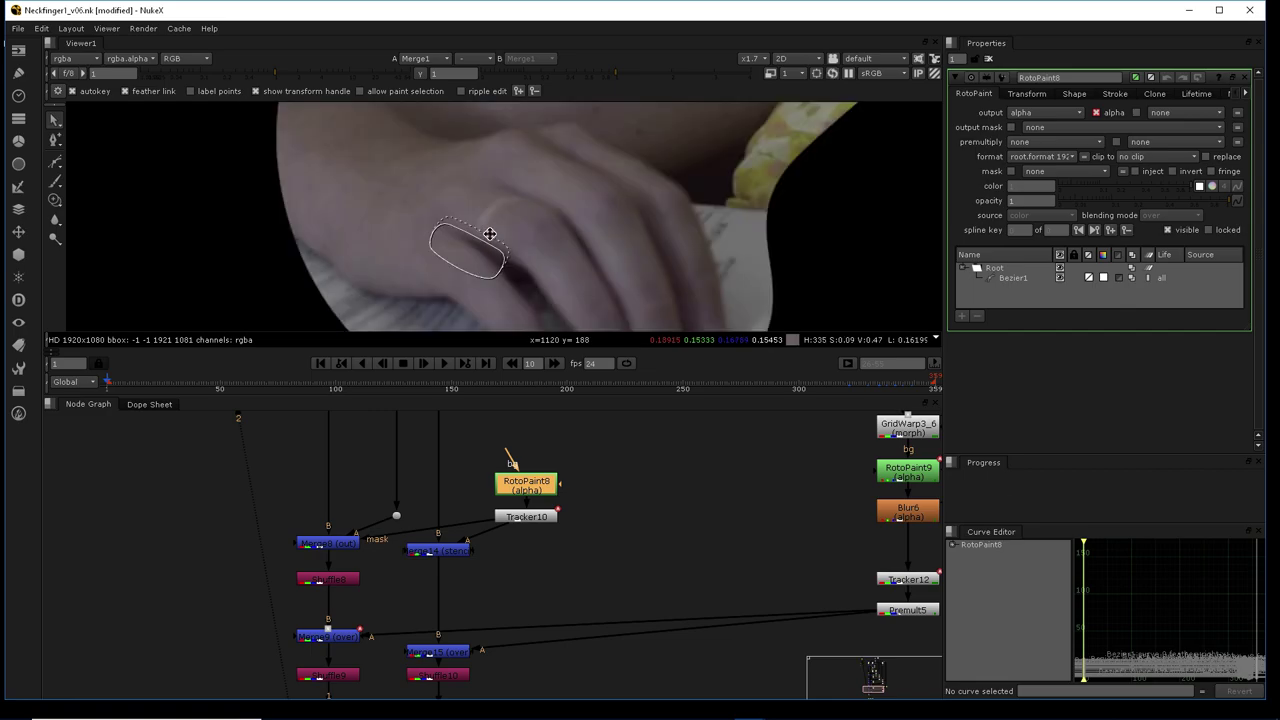
Compare the Merge8 result with its upstream Shuffle7 input in the viewer, magnified around the Bezier shape on the hand
{"action": "middle_click_drag", "start_coordinate": [395, 552], "coordinate": [500, 547]}
{"action": "scroll", "coordinate": [495, 556], "scroll_direction": "up", "scroll_amount": 2}
{"action": "left_click", "coordinate": [428, 528]}
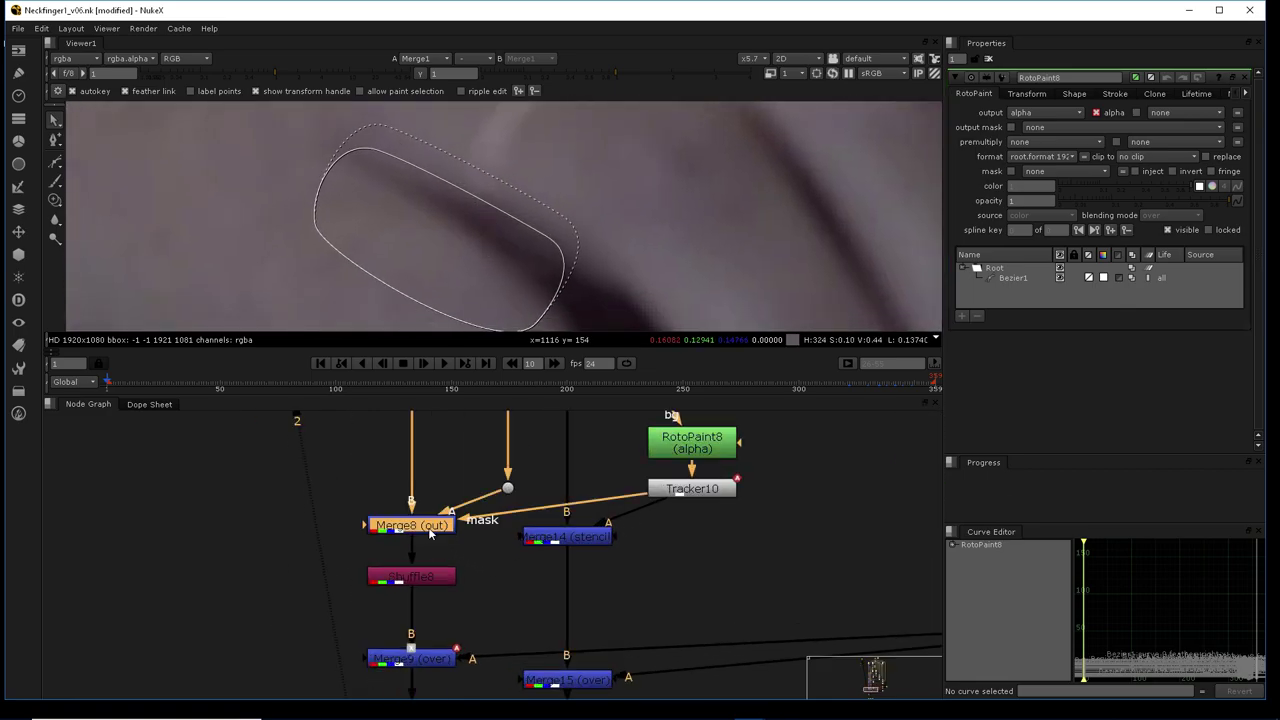
{"action": "key", "text": "1"}
{"action": "middle_click_drag", "start_coordinate": [467, 473], "coordinate": [482, 640]}
{"action": "left_click", "coordinate": [434, 492]}
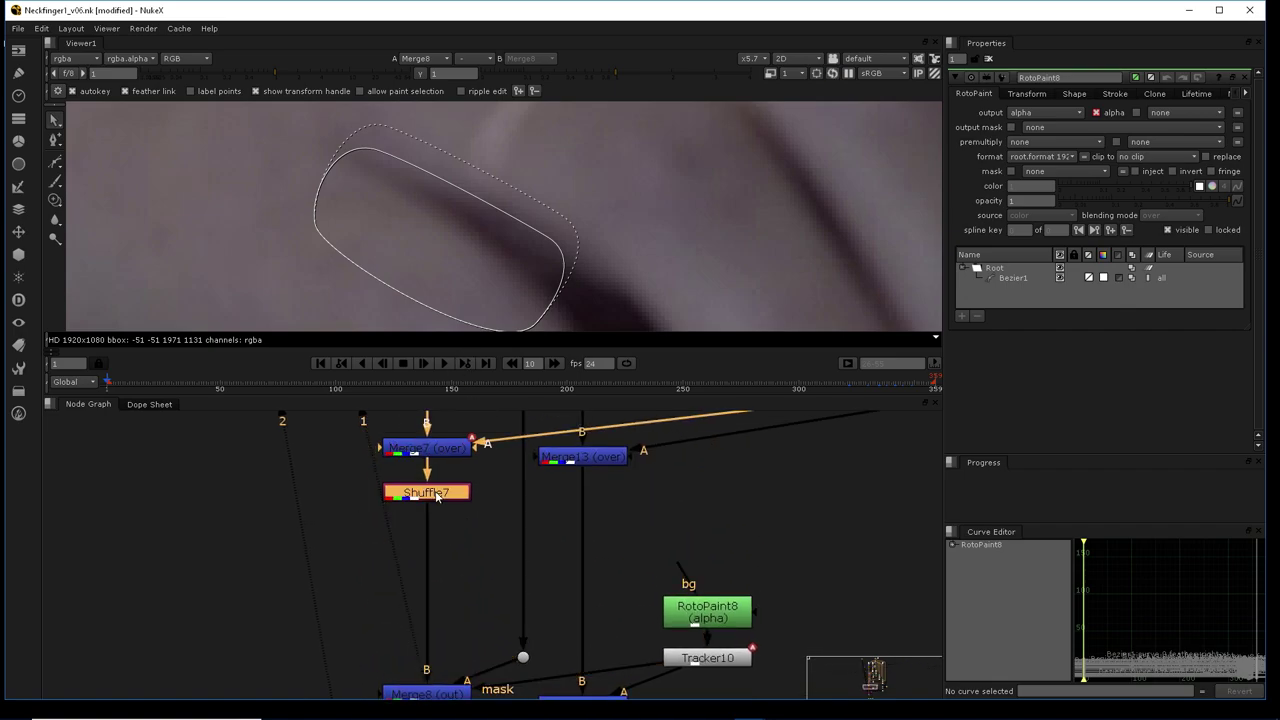
{"action": "key", "text": "1"}
{"action": "scroll", "coordinate": [497, 197], "scroll_direction": "up", "scroll_amount": 3}
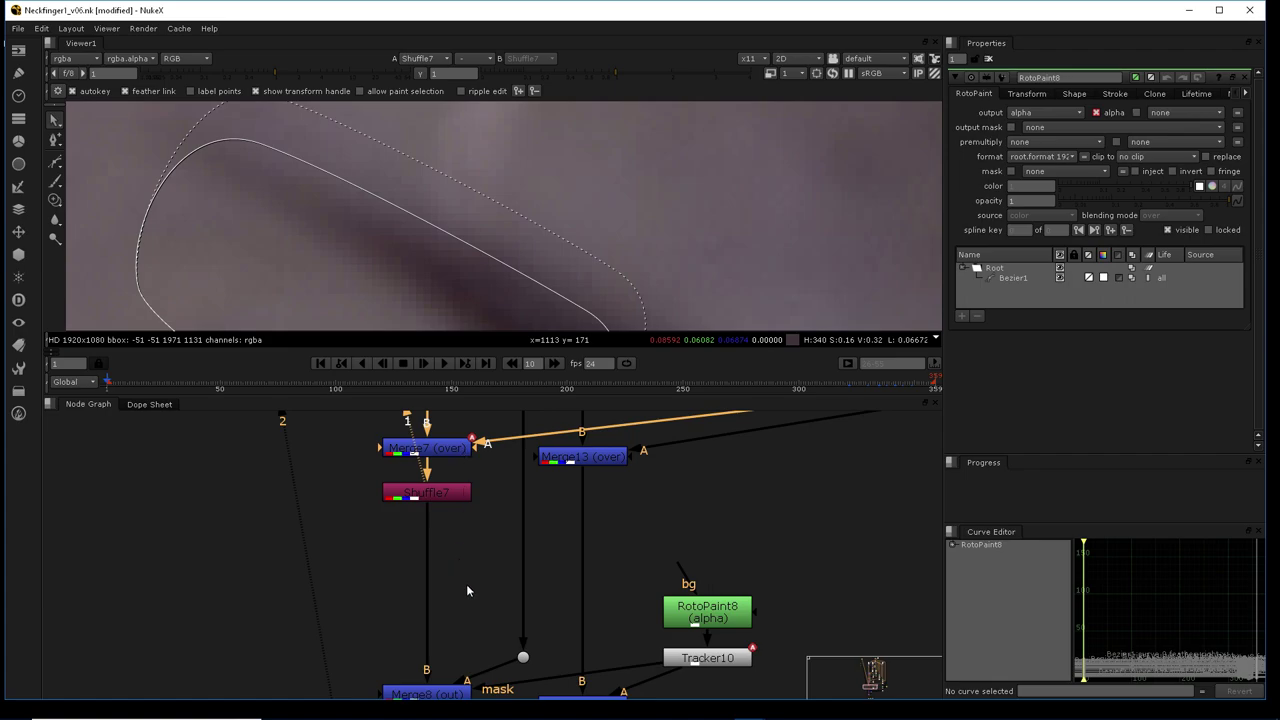
{"action": "middle_click_drag", "start_coordinate": [467, 589], "coordinate": [447, 565]}
{"action": "left_click", "coordinate": [422, 623]}
{"action": "key", "text": "1"}
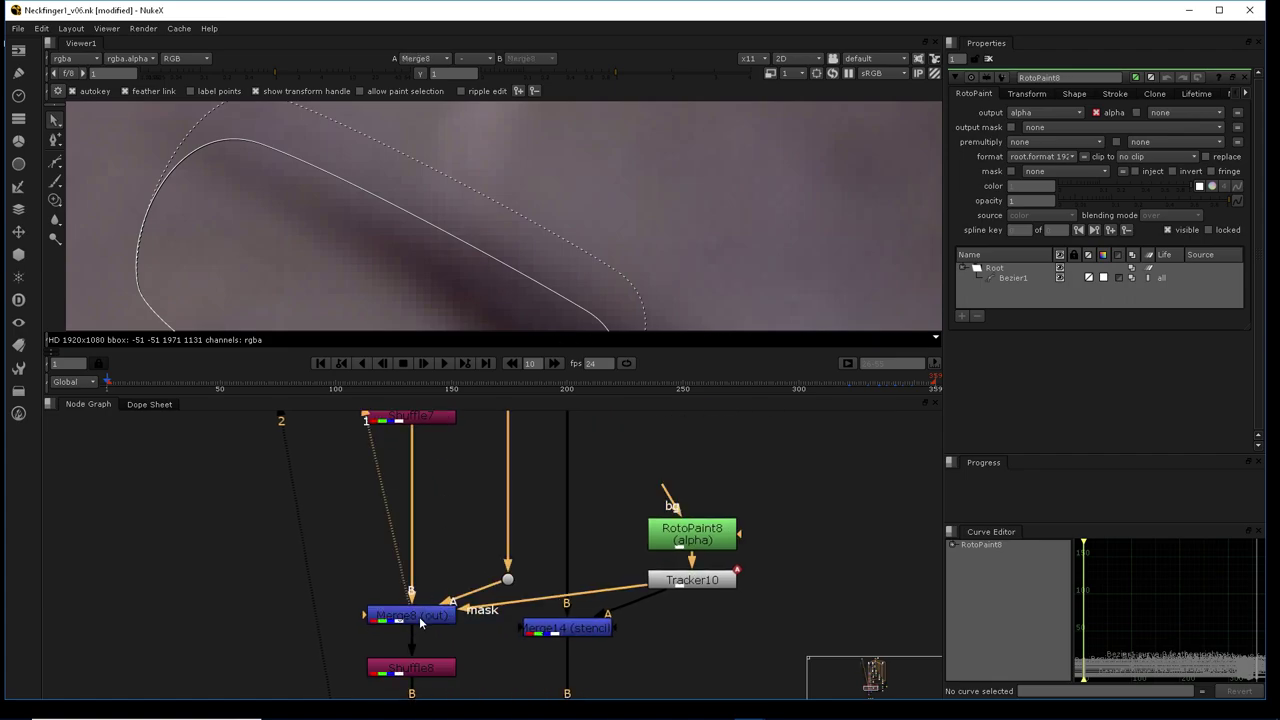
View Tracker10's output in the alpha channel to inspect the soft-edged matte on the hand
{"action": "scroll", "coordinate": [476, 505], "scroll_direction": "down", "scroll_amount": 4}
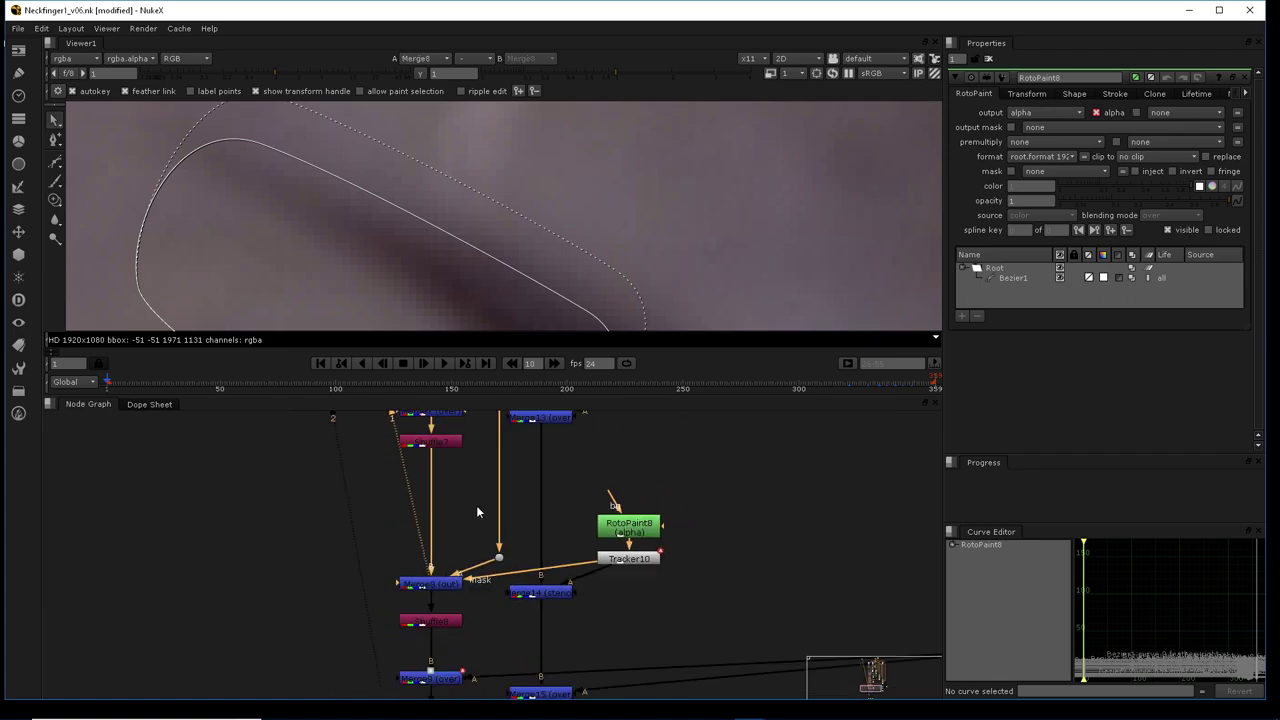
{"action": "left_click", "coordinate": [596, 529]}
{"action": "left_click", "coordinate": [589, 550]}
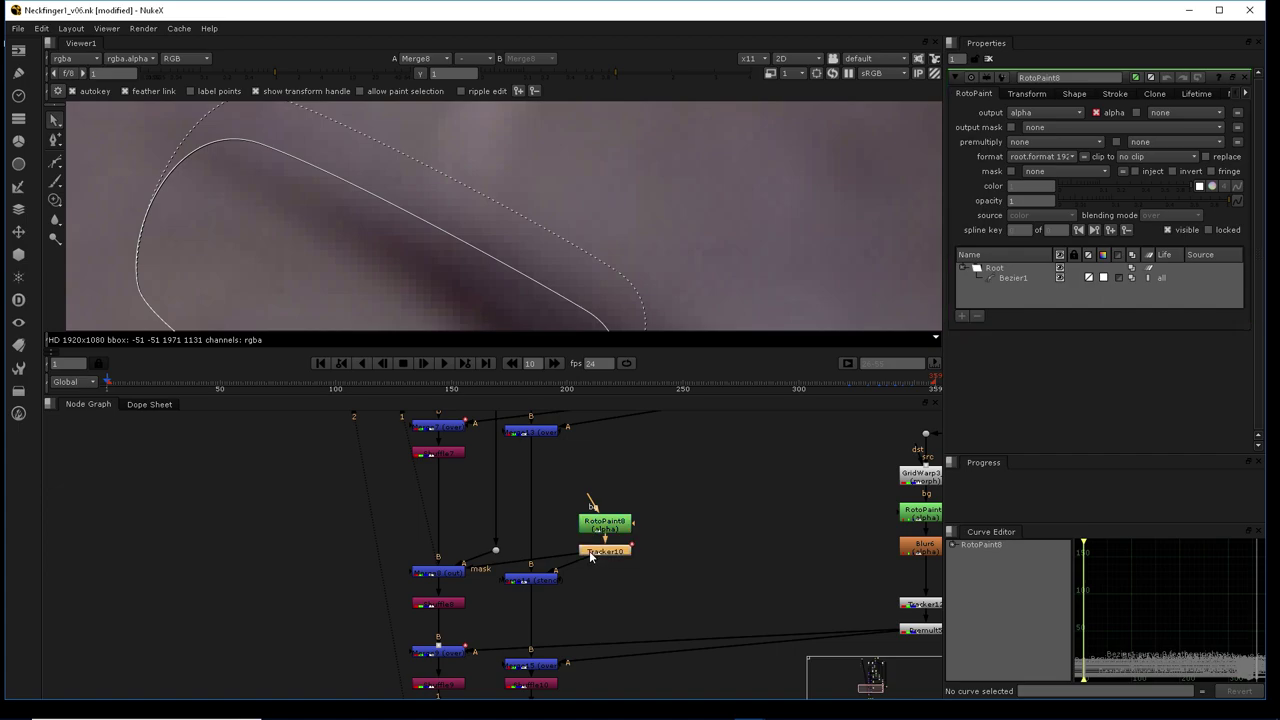
{"action": "key", "text": "1"}
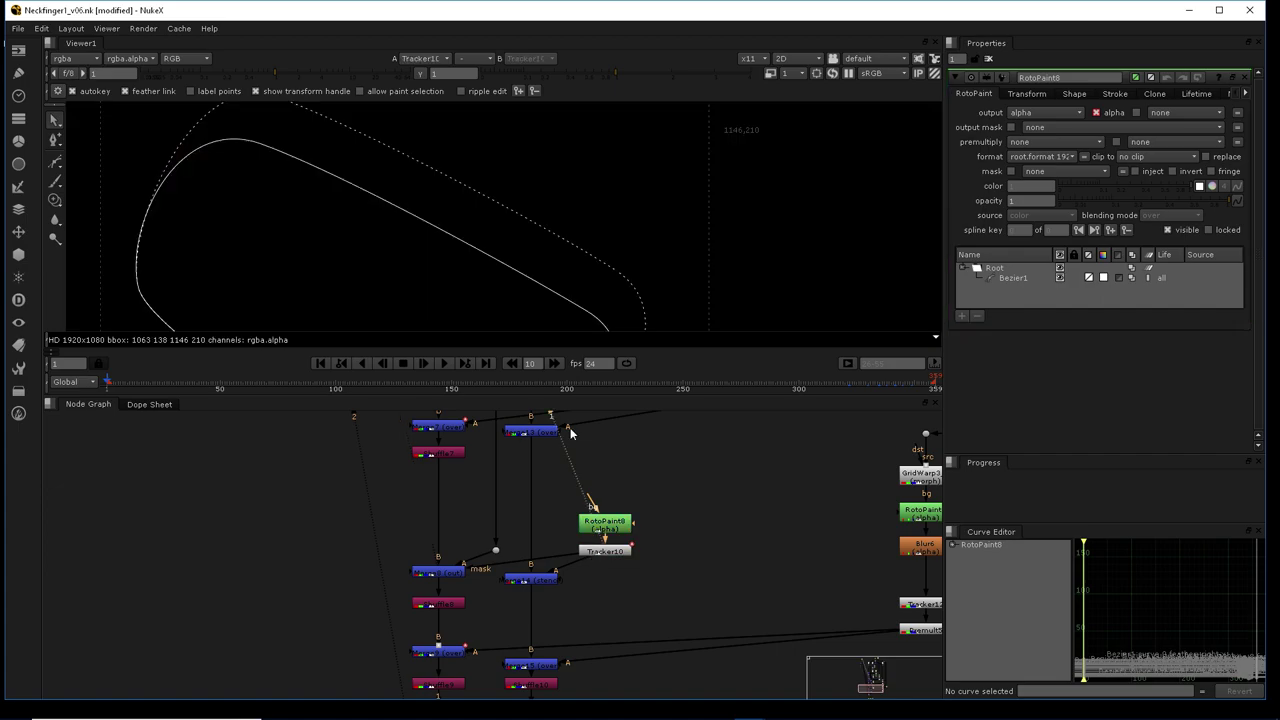
{"action": "key", "text": "a"}
{"action": "scroll", "coordinate": [469, 245], "scroll_direction": "down", "scroll_amount": 4}
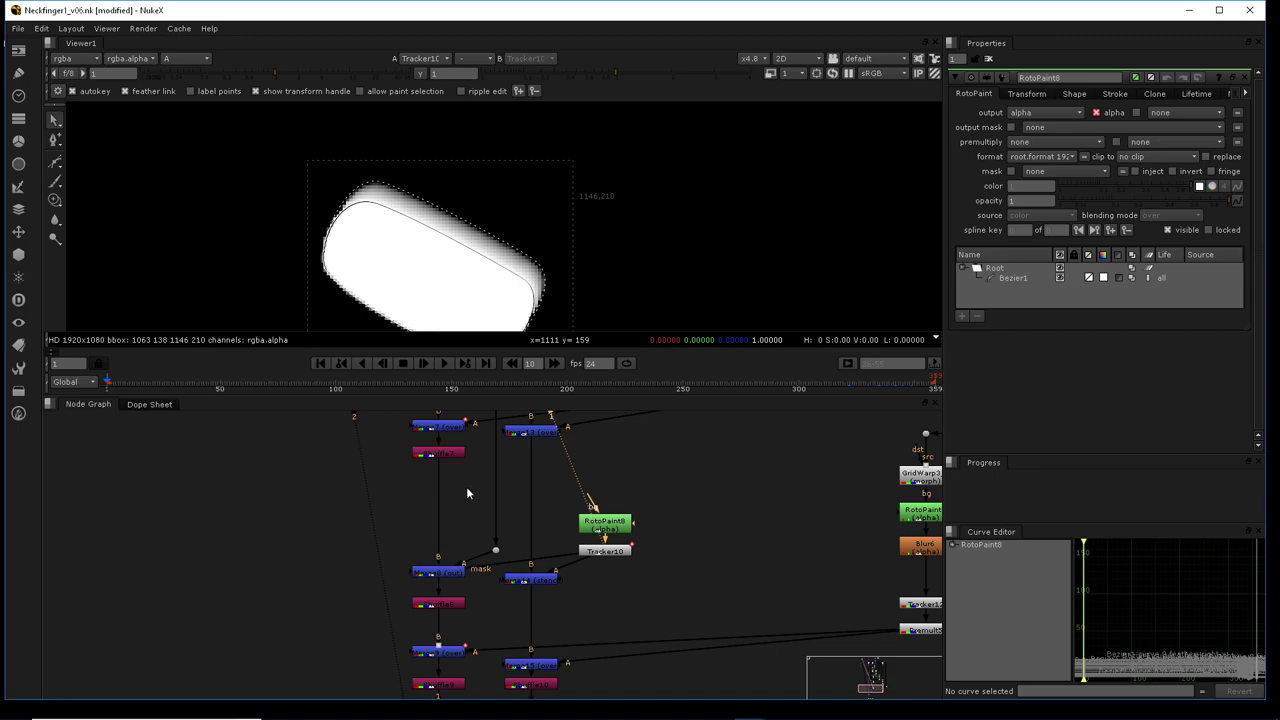
View Merge8's alpha over the hand and return the viewer to the RGB display
{"action": "middle_click_drag", "start_coordinate": [461, 556], "coordinate": [467, 505]}
{"action": "left_click", "coordinate": [458, 522]}
{"action": "key", "text": "1"}
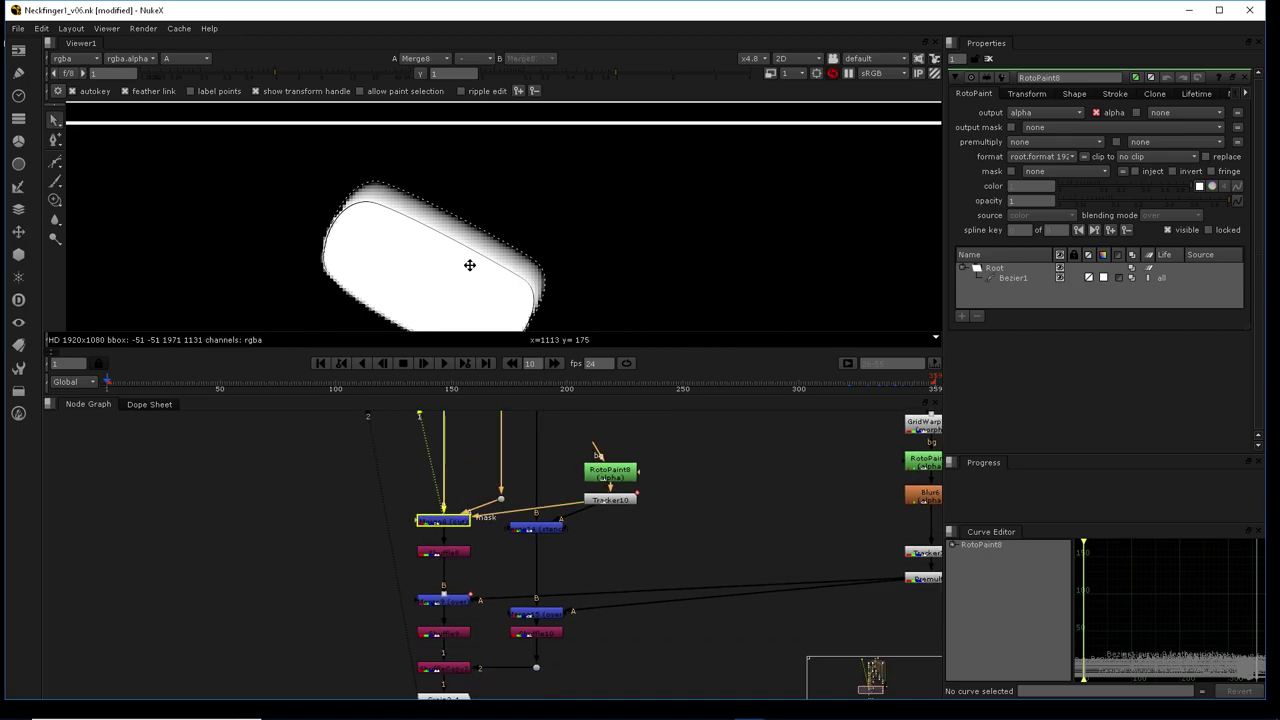
{"action": "key", "text": "a"}
{"action": "scroll", "coordinate": [495, 499], "scroll_direction": "down", "scroll_amount": 3}
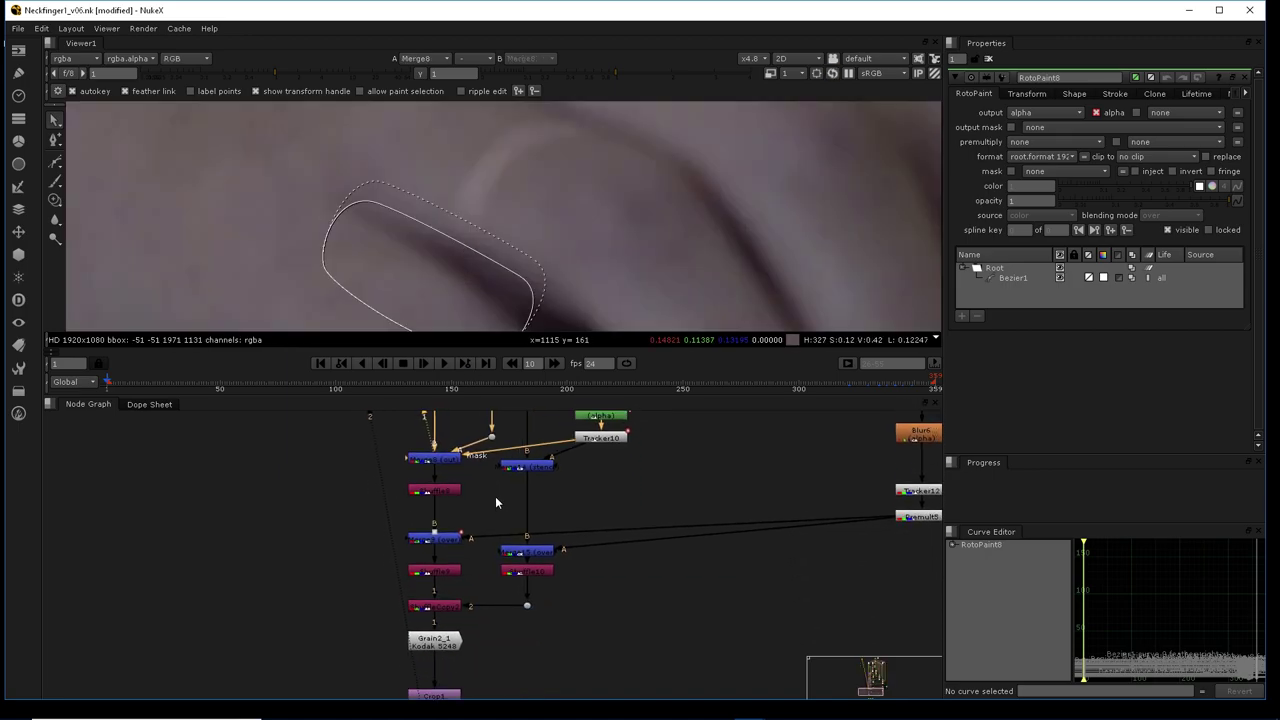
Find the GridWarp3_3 node in the upper node graph and open its properties to show its grid on the neck
{"action": "scroll", "coordinate": [520, 268], "scroll_direction": "down", "scroll_amount": 6}
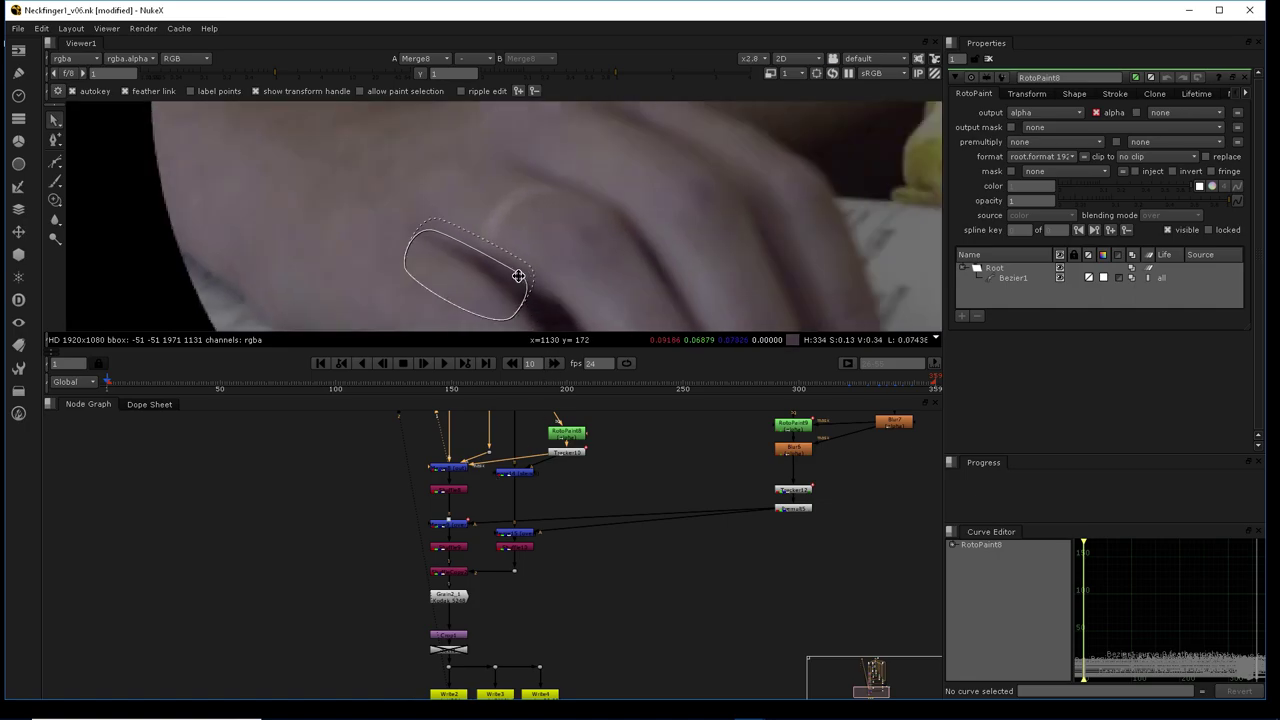
{"action": "scroll", "coordinate": [547, 251], "scroll_direction": "down", "scroll_amount": 2}
{"action": "middle_click_drag", "start_coordinate": [545, 135], "coordinate": [529, 263]}
{"action": "scroll", "coordinate": [530, 283], "scroll_direction": "up", "scroll_amount": 2}
{"action": "scroll", "coordinate": [513, 617], "scroll_direction": "down", "scroll_amount": 5}
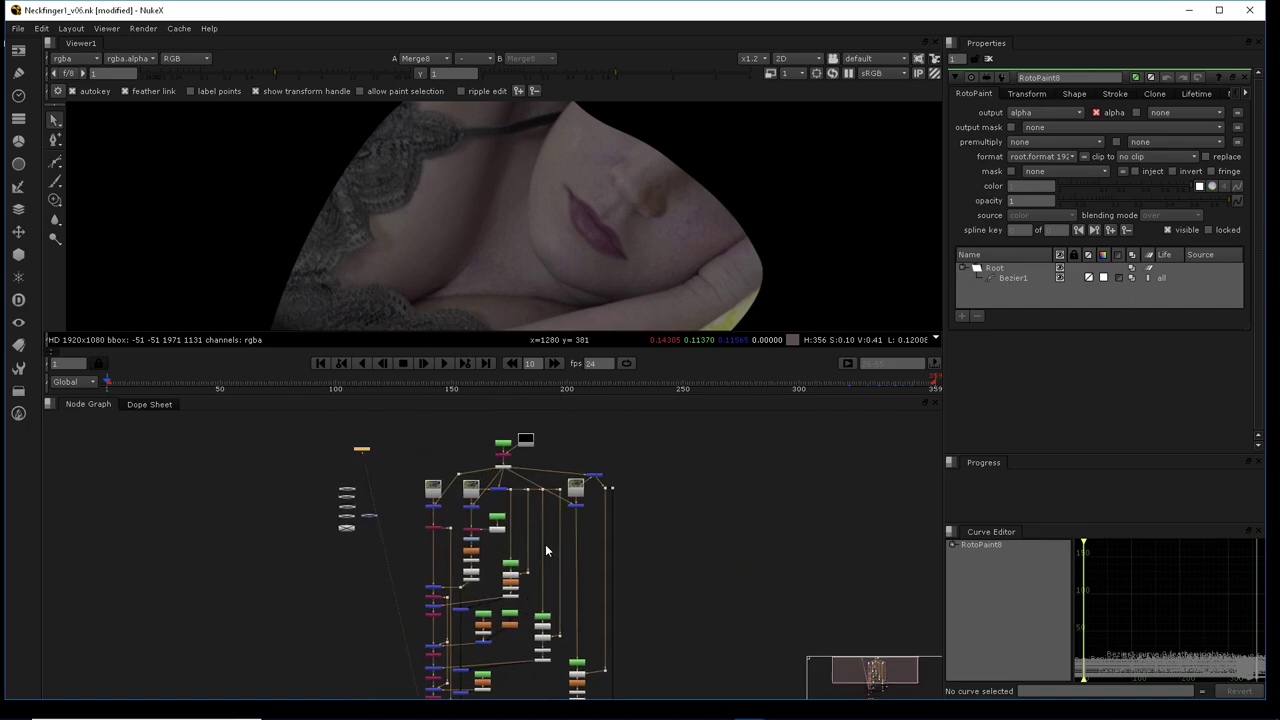
{"action": "scroll", "coordinate": [545, 550], "scroll_direction": "up", "scroll_amount": 7}
{"action": "left_click", "coordinate": [558, 553]}
{"action": "double_click", "coordinate": [558, 553]}
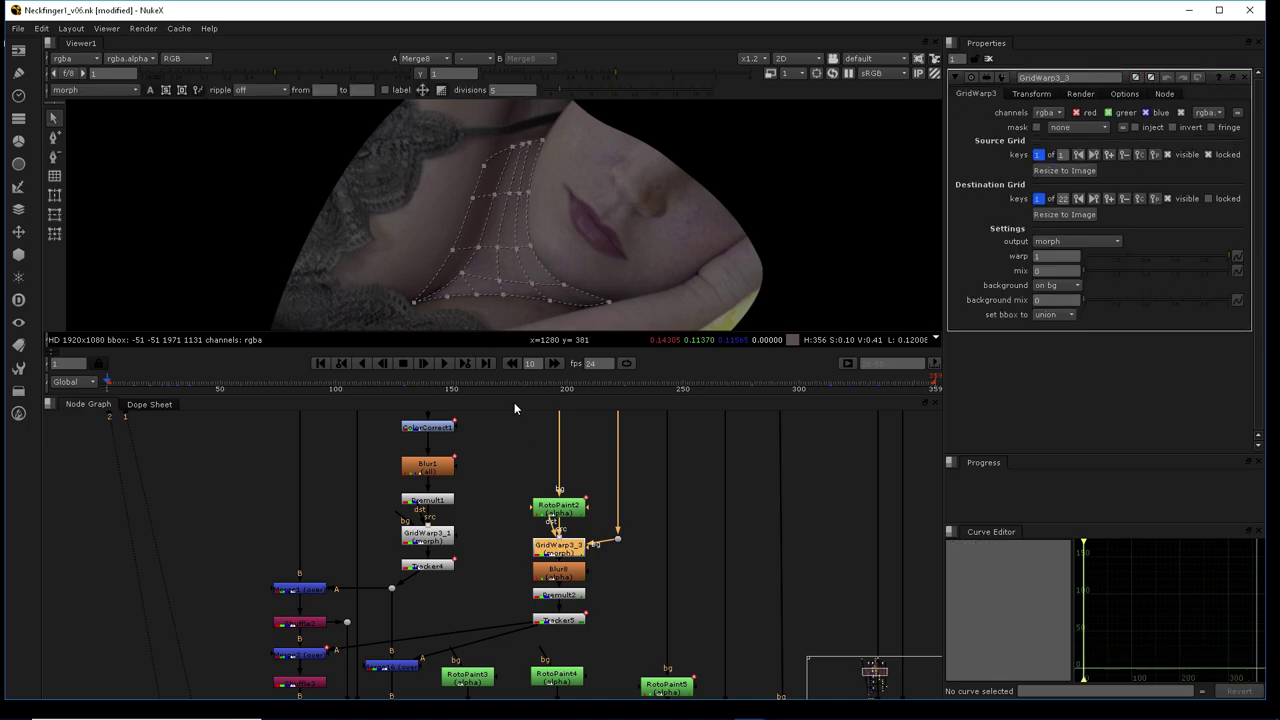
Enlarge the viewer, allow three open property panels, and open RotoPaint2 to show its Bezier shape with the neck grid
{"action": "left_click_drag", "start_coordinate": [503, 398], "coordinate": [503, 480]}
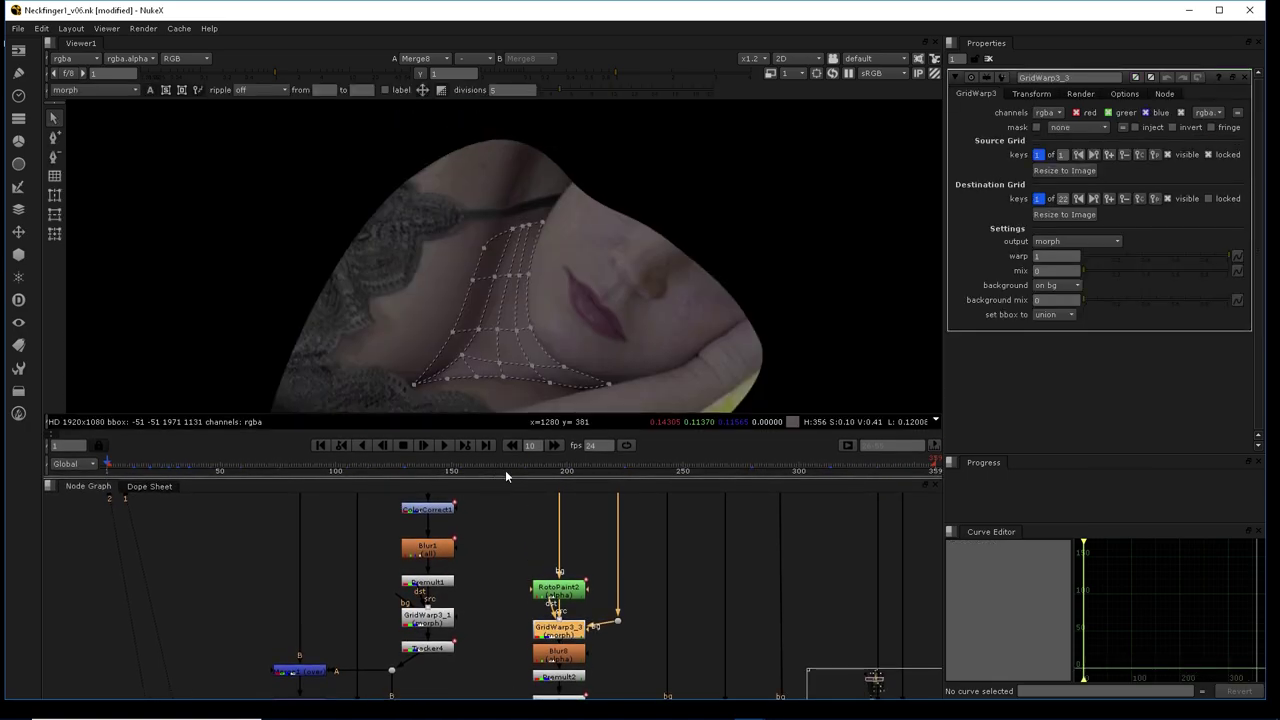
{"action": "scroll", "coordinate": [580, 323], "scroll_direction": "up", "scroll_amount": 3}
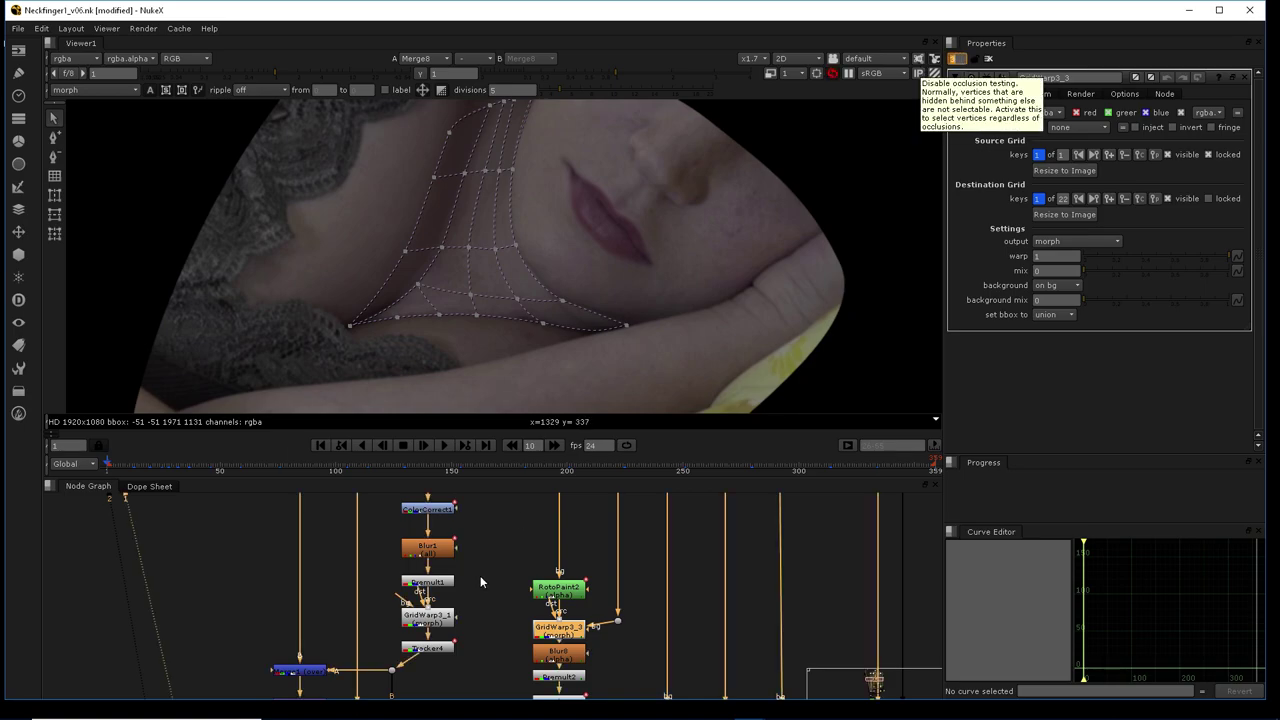
{"action": "middle_click_drag", "start_coordinate": [493, 641], "coordinate": [486, 590]}
{"action": "left_click", "coordinate": [564, 544]}
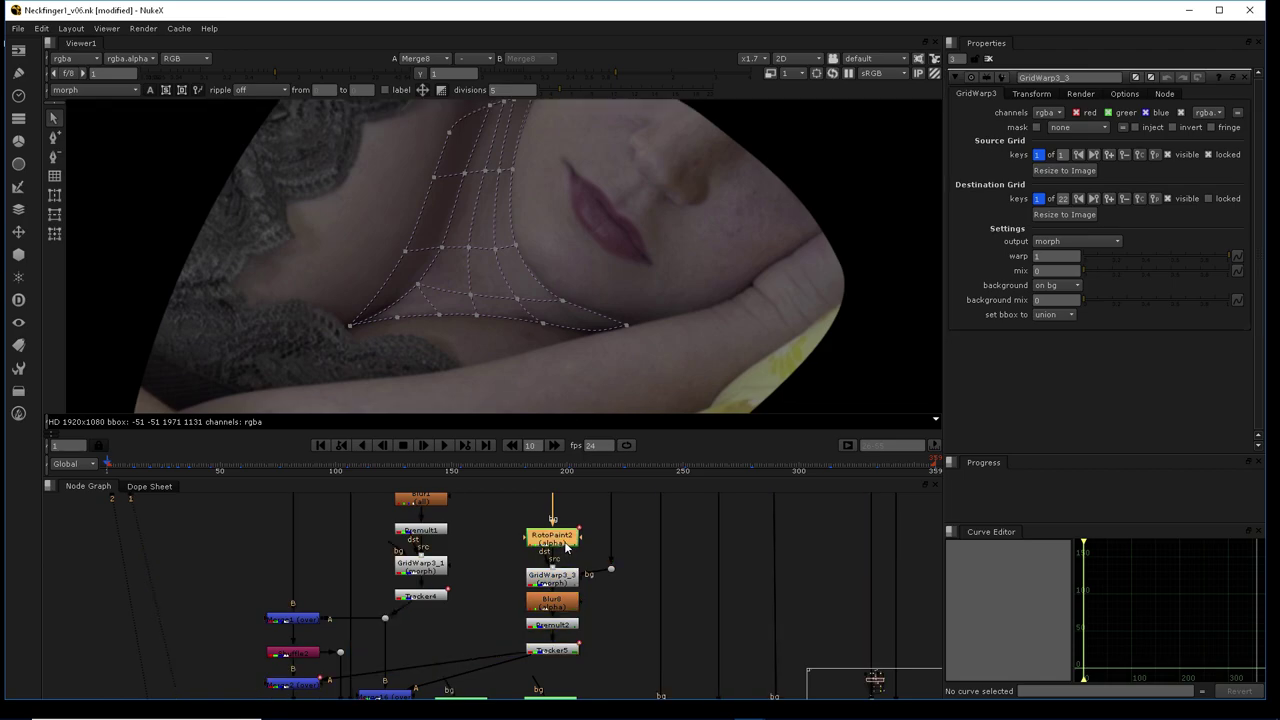
{"action": "key", "text": "Return"}
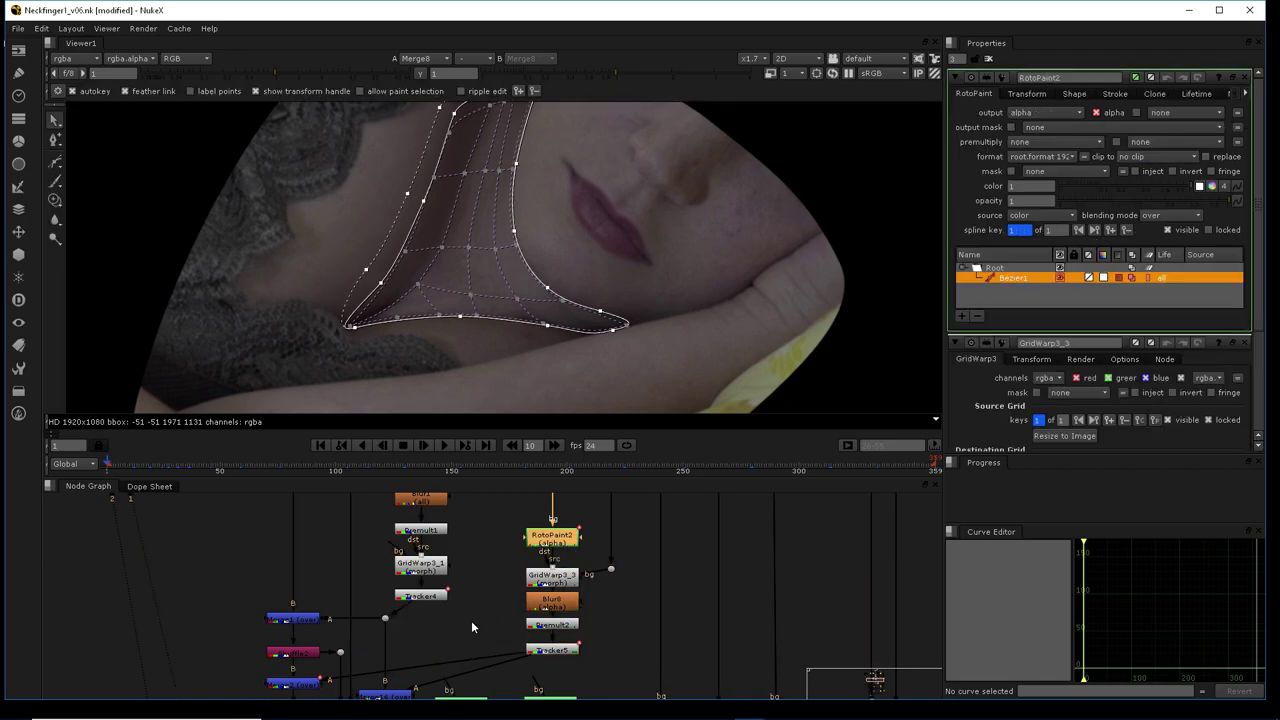
Open Tracker5's properties below GridWarp3_3 and view its output, the warped neck patch, in the viewer
{"action": "middle_click_drag", "start_coordinate": [478, 651], "coordinate": [486, 577]}
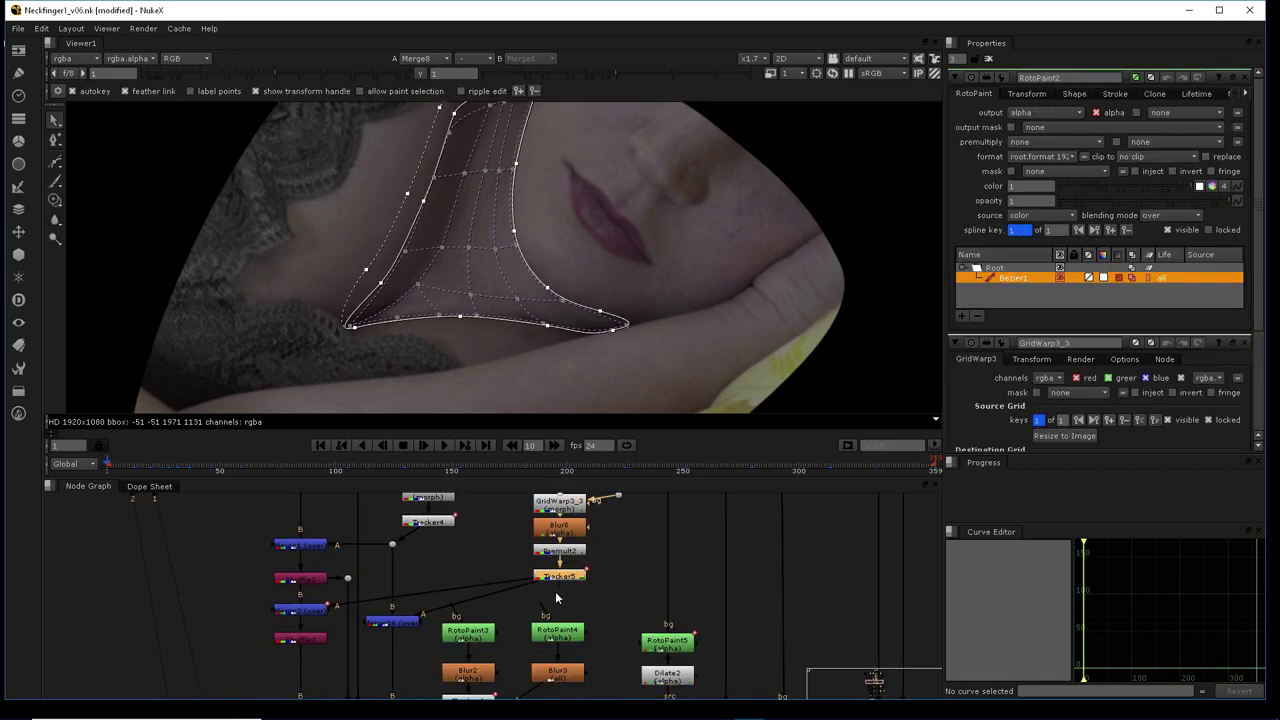
{"action": "double_click", "coordinate": [558, 582]}
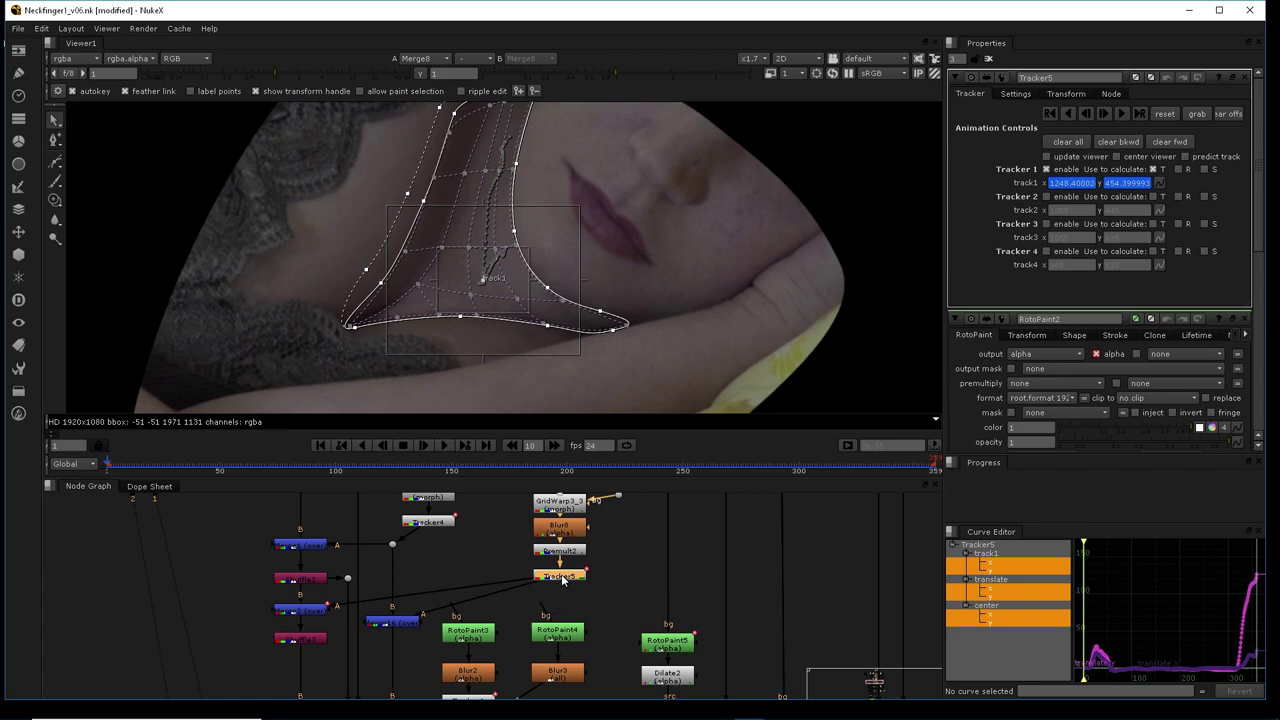
{"action": "key", "text": "1"}
{"action": "scroll", "coordinate": [645, 336], "scroll_direction": "down", "scroll_amount": 2}
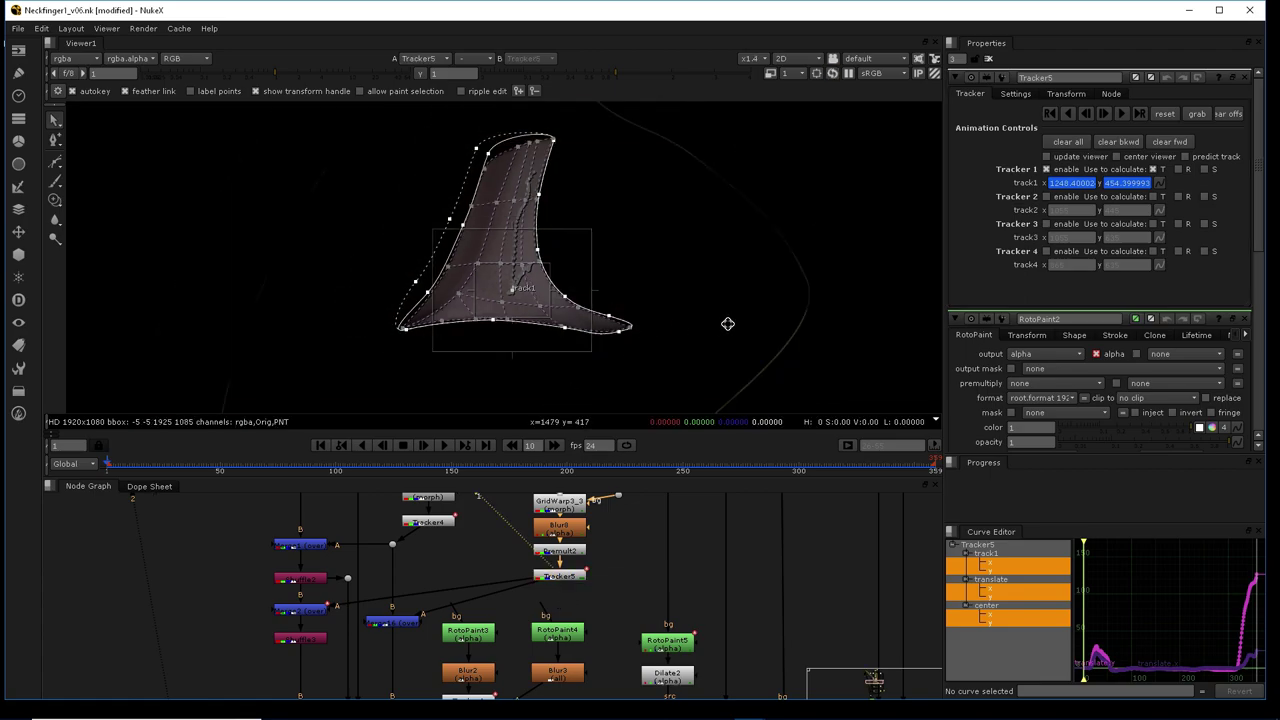
Enlarge the viewer further, play the tracked neck patch from Tracker5, and return to frame 1
{"action": "left_click_drag", "start_coordinate": [513, 477], "coordinate": [512, 531]}
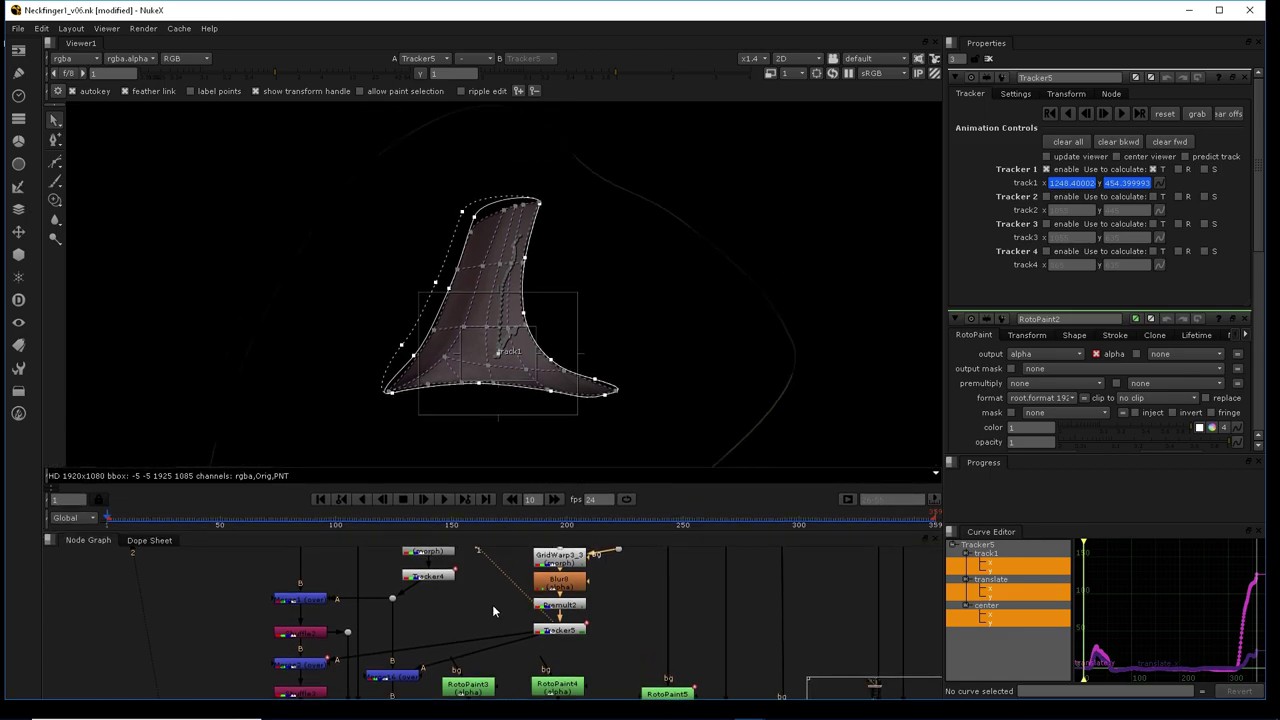
{"action": "left_click", "coordinate": [448, 499]}
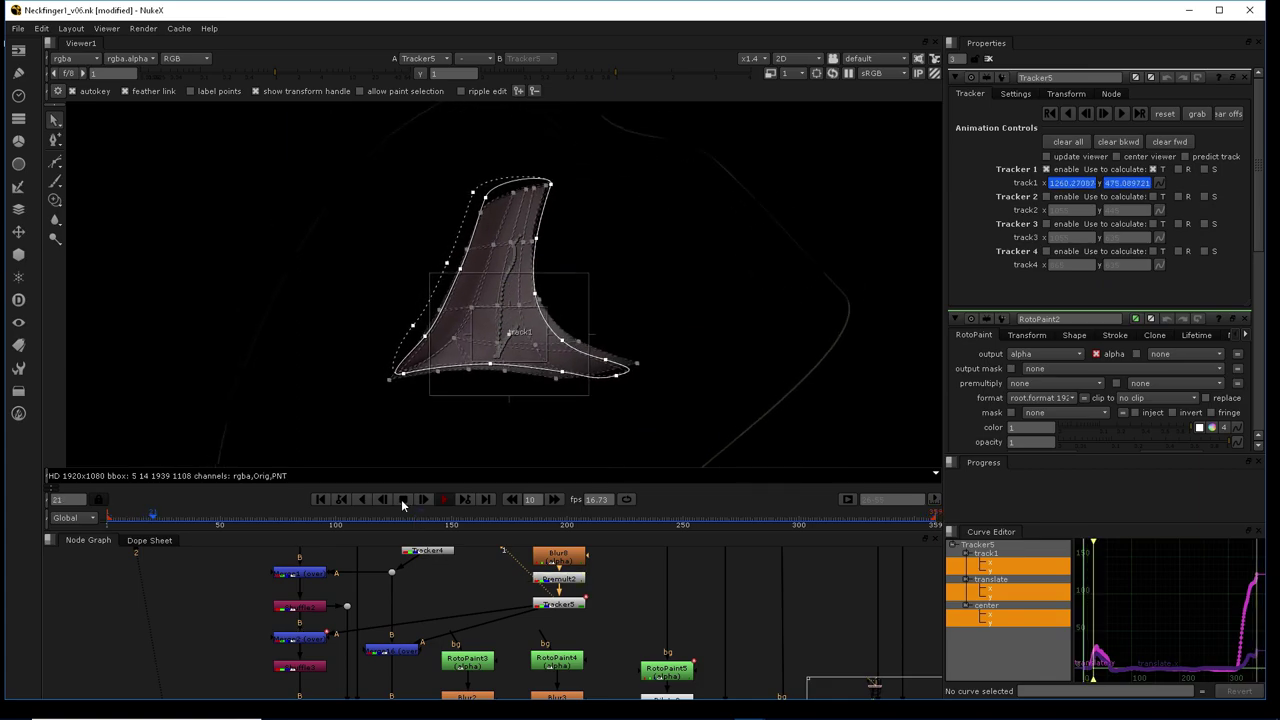
{"action": "left_click", "coordinate": [320, 499]}
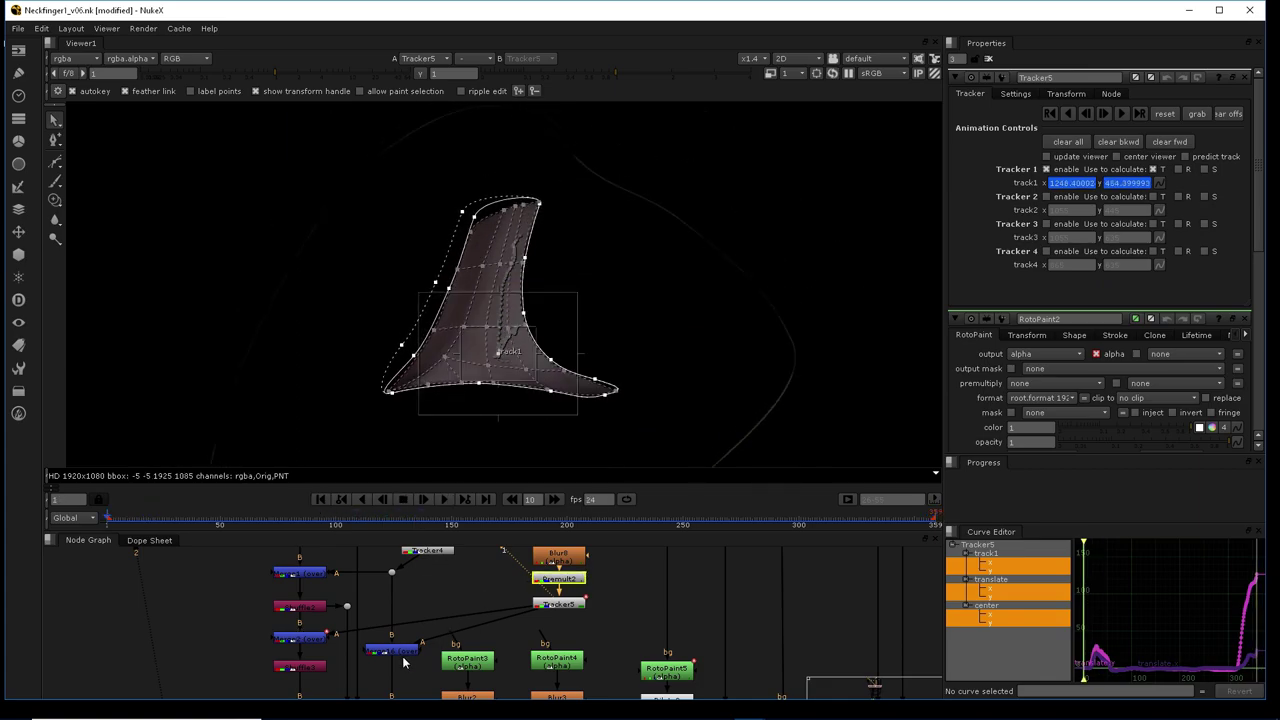
View the Merge2 result that receives Tracker5's neck patch and play it up to about frame 68
{"action": "middle_click_drag", "start_coordinate": [316, 645], "coordinate": [378, 597]}
{"action": "left_click", "coordinate": [378, 597]}
{"action": "key", "text": "1"}
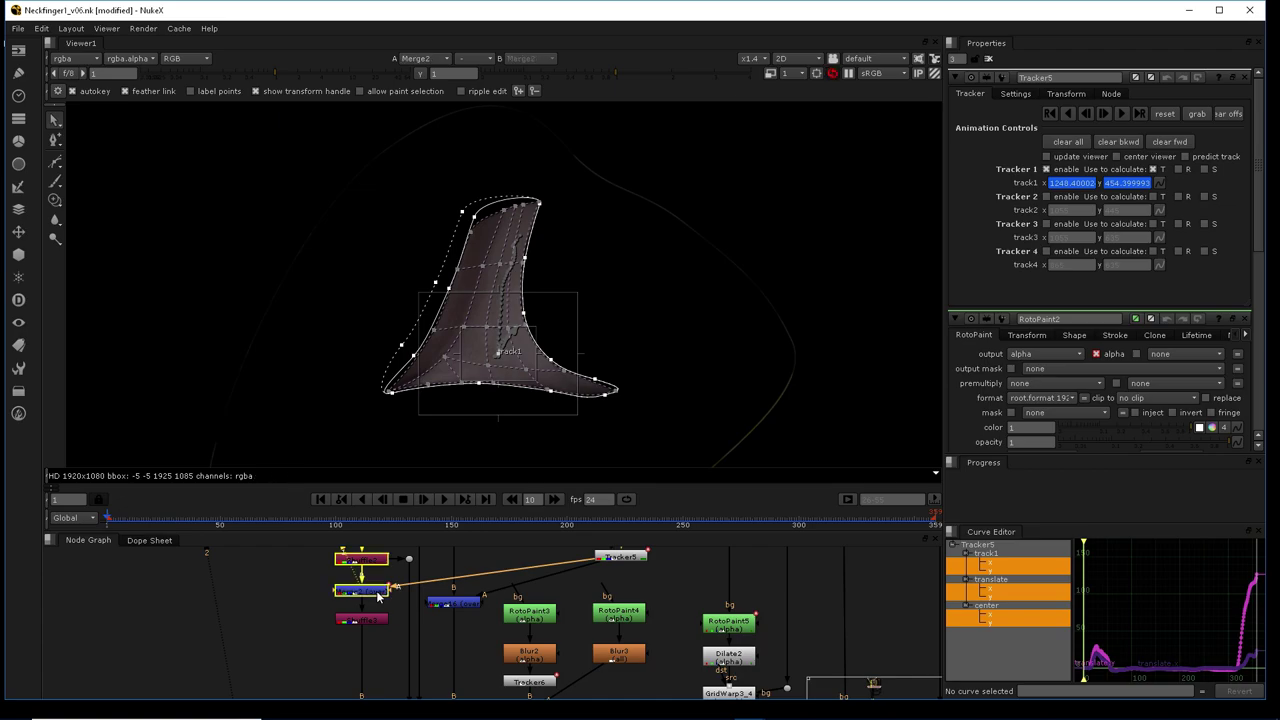
{"action": "left_click", "coordinate": [444, 499]}
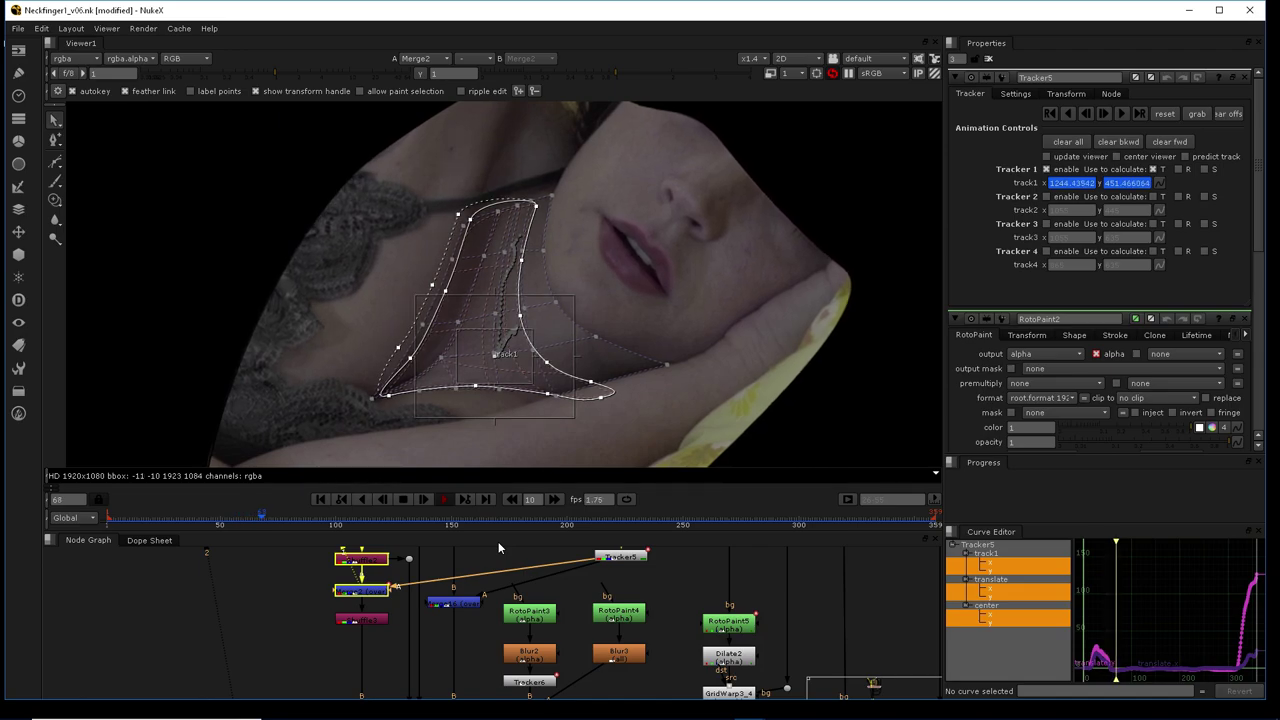
{"action": "left_click", "coordinate": [406, 498]}
Jump through the later frames of the Merge2 result, including frames 275 and 330, to check the neck patch
{"action": "left_click", "coordinate": [773, 518]}
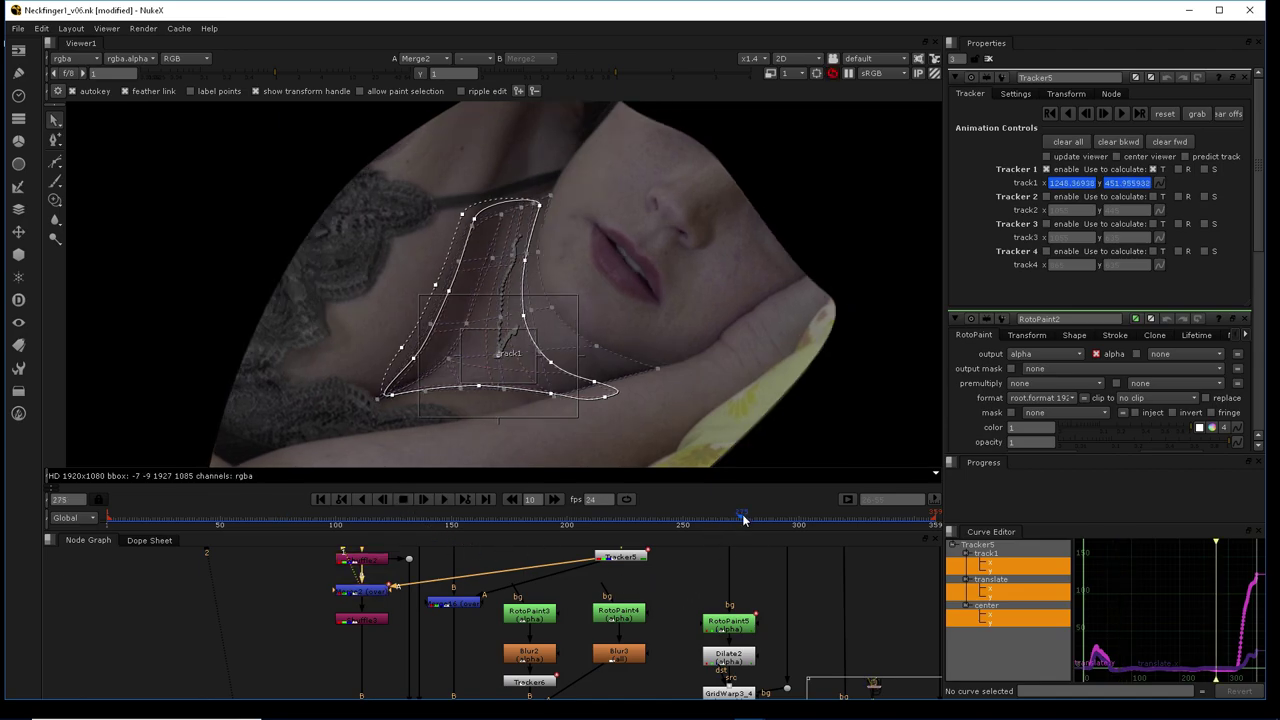
{"action": "left_click", "coordinate": [824, 518]}
{"action": "left_click", "coordinate": [848, 519]}
{"action": "left_click", "coordinate": [869, 520]}
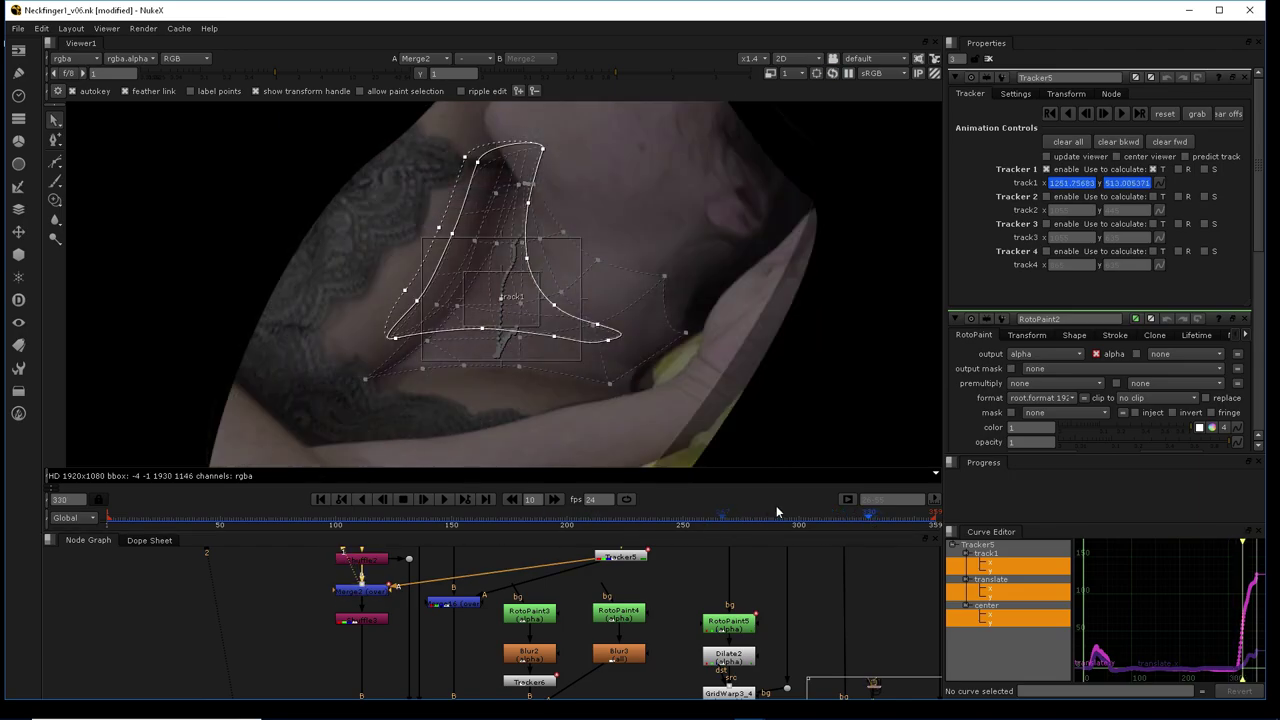
Play the final part of the Merge2 result up to about frame 335 and return to frame 1
{"action": "left_click", "coordinate": [813, 519]}
{"action": "key", "text": "l"}
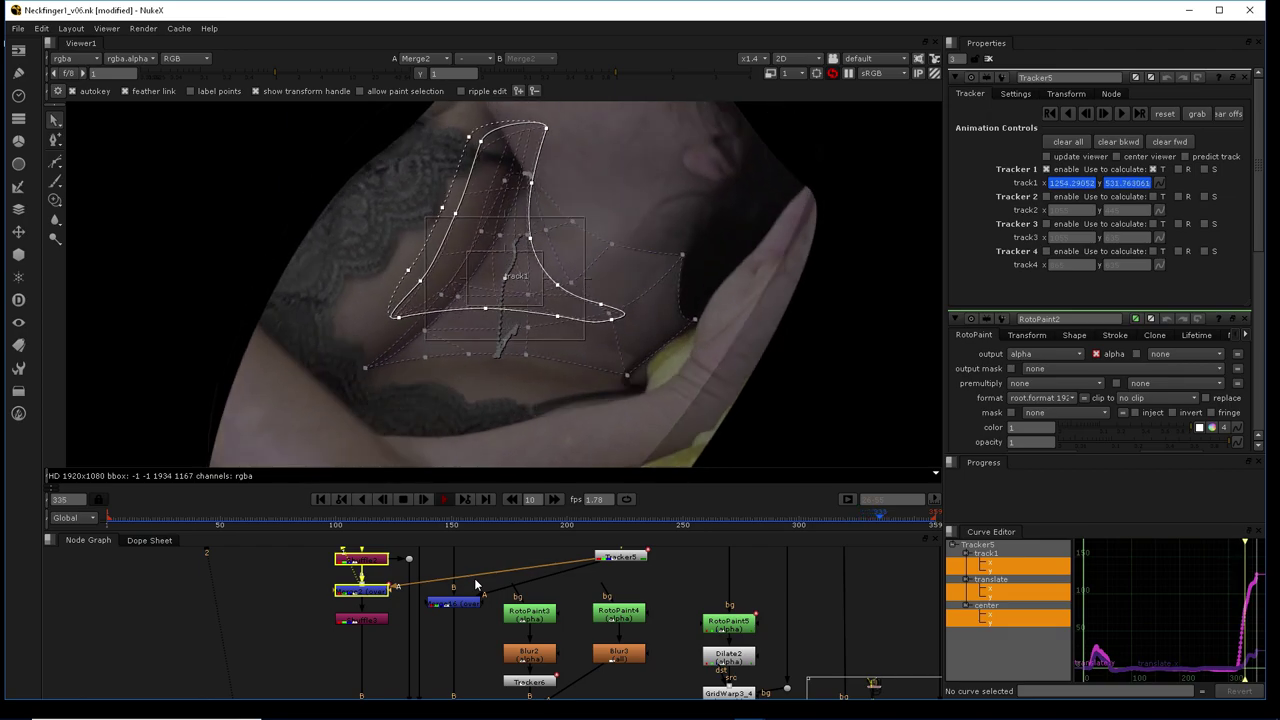
{"action": "left_click", "coordinate": [403, 500]}
{"action": "left_click", "coordinate": [321, 499]}
{"action": "left_click", "coordinate": [424, 593]}
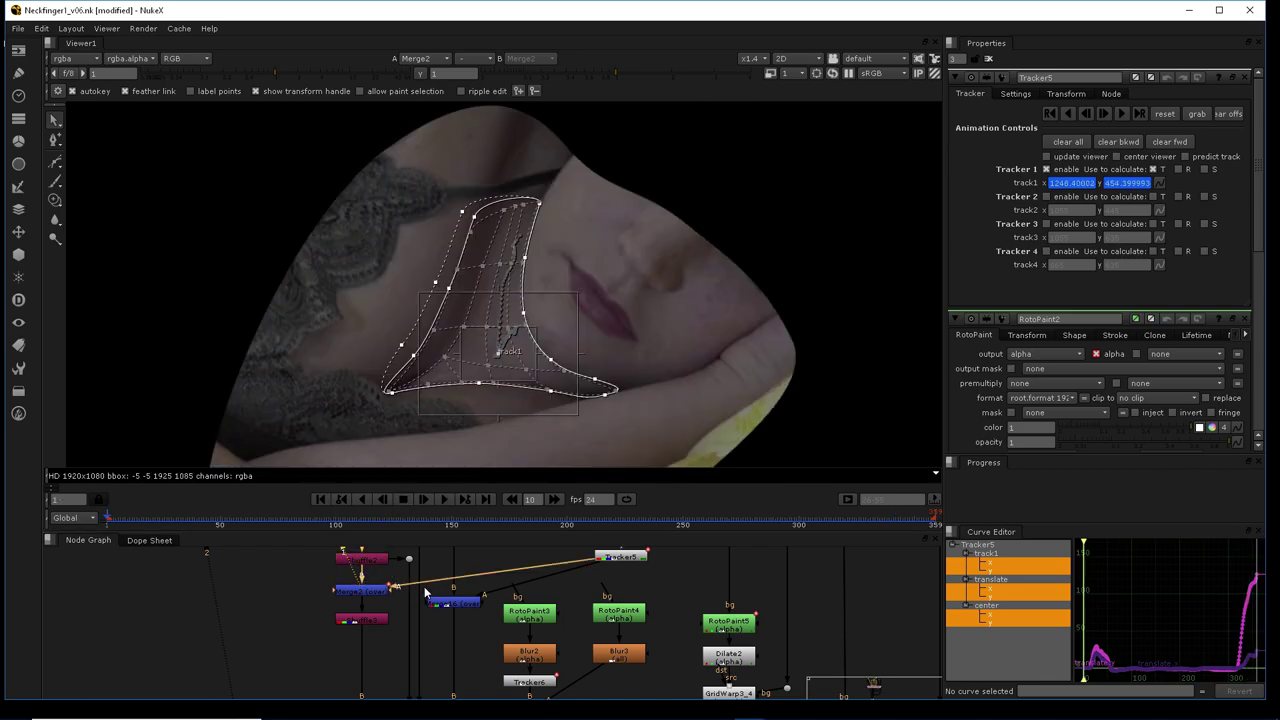
Limit the open properties to one panel and open RotoPaint3 to inspect its Bezier shape around the face
{"action": "scroll", "coordinate": [424, 593], "scroll_direction": "down", "scroll_amount": 4}
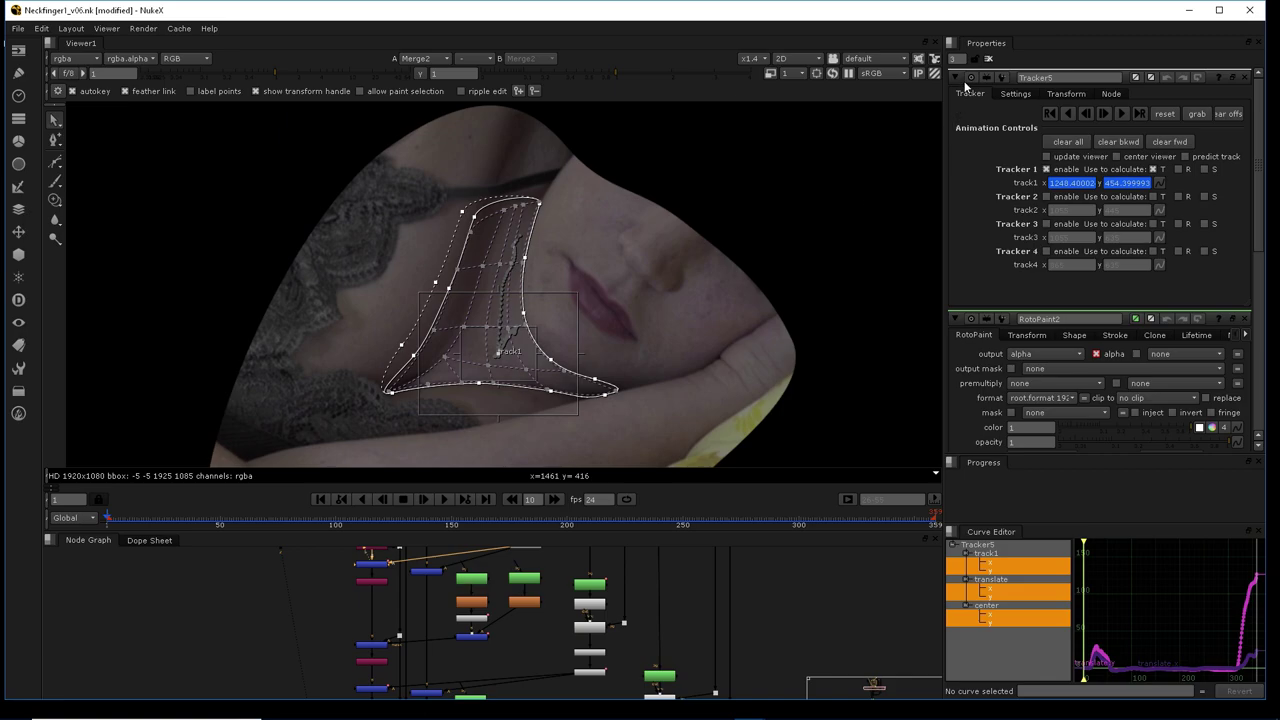
{"action": "type", "text": "1"}
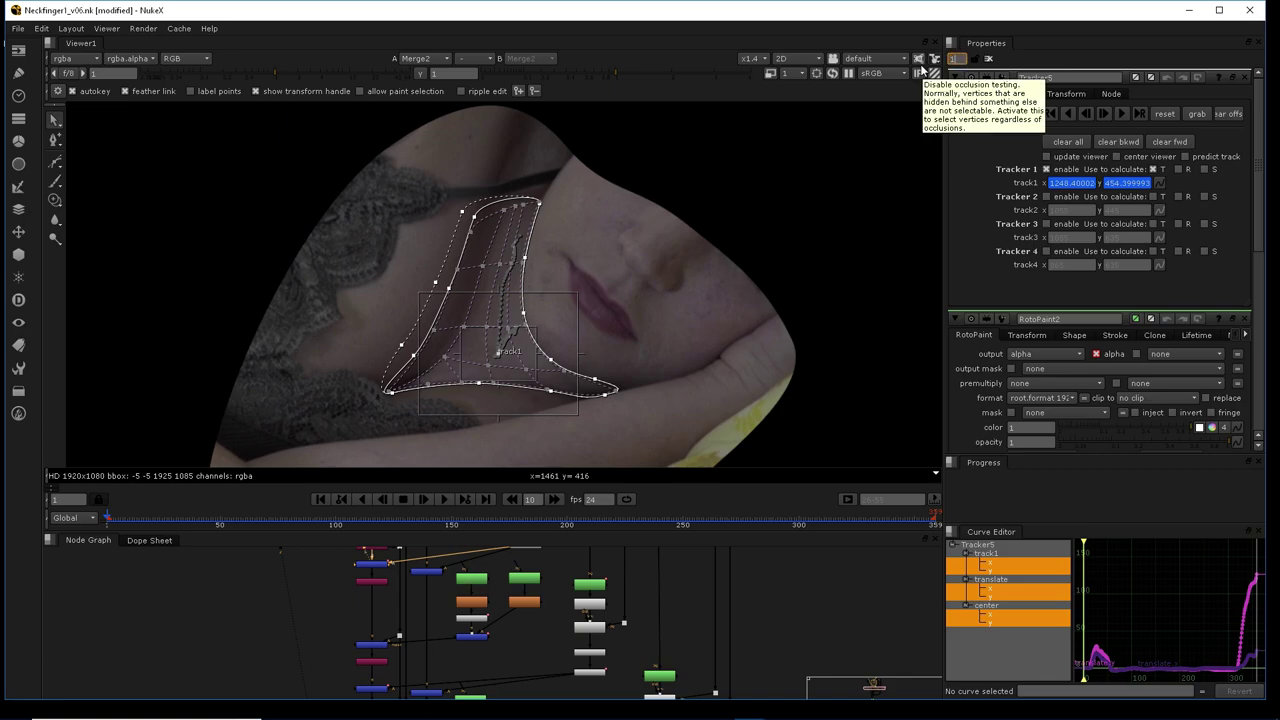
{"action": "key", "text": "Return"}
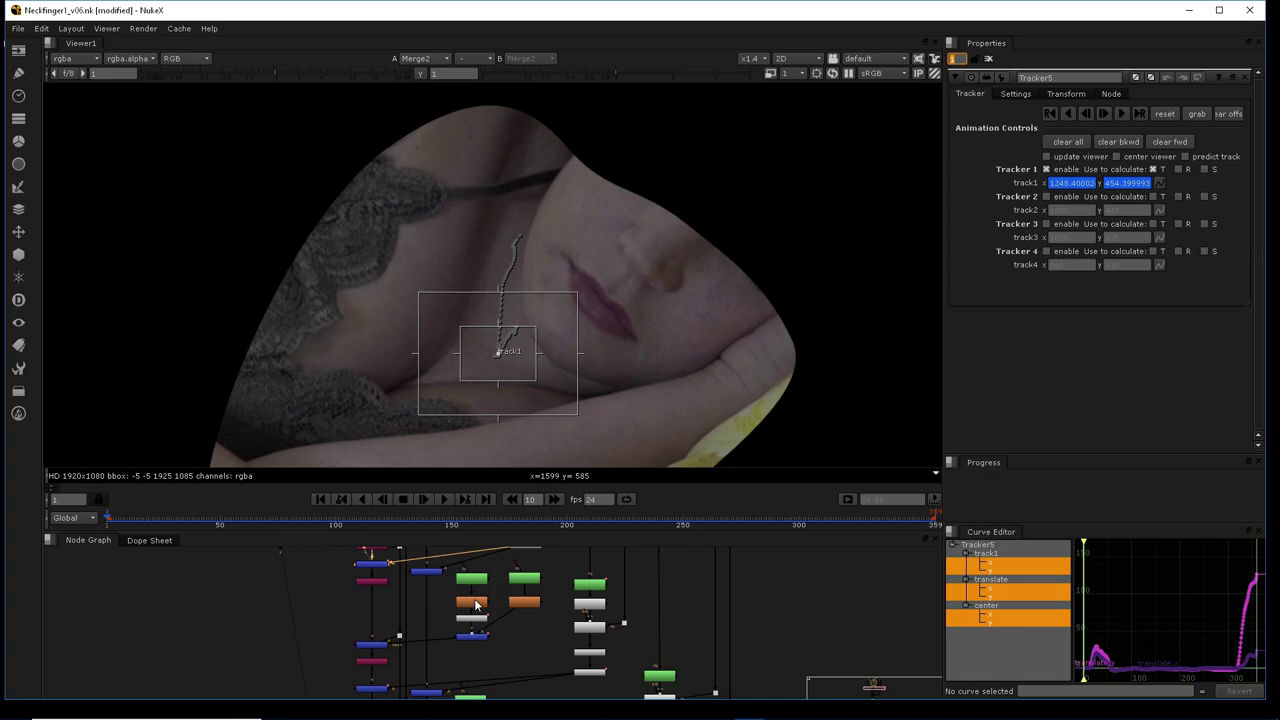
{"action": "left_click", "coordinate": [473, 584]}
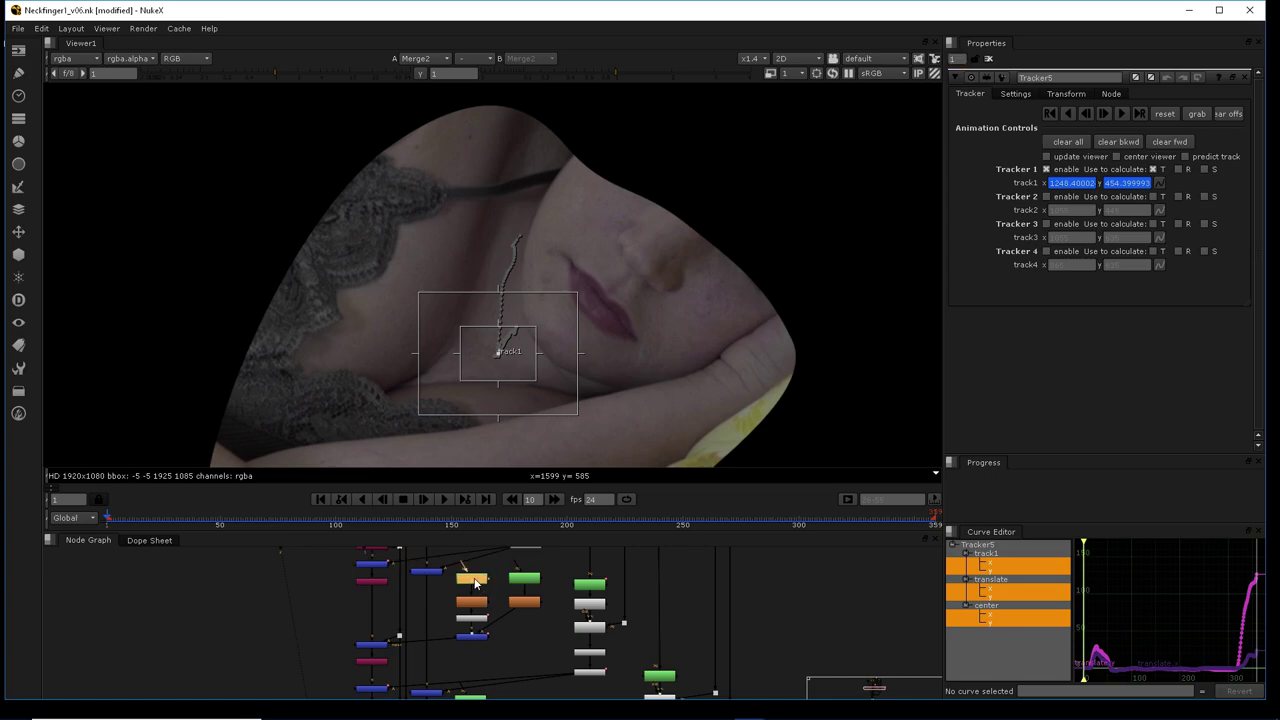
{"action": "double_click", "coordinate": [473, 581]}
{"action": "scroll", "coordinate": [434, 650], "scroll_direction": "up", "scroll_amount": 3}
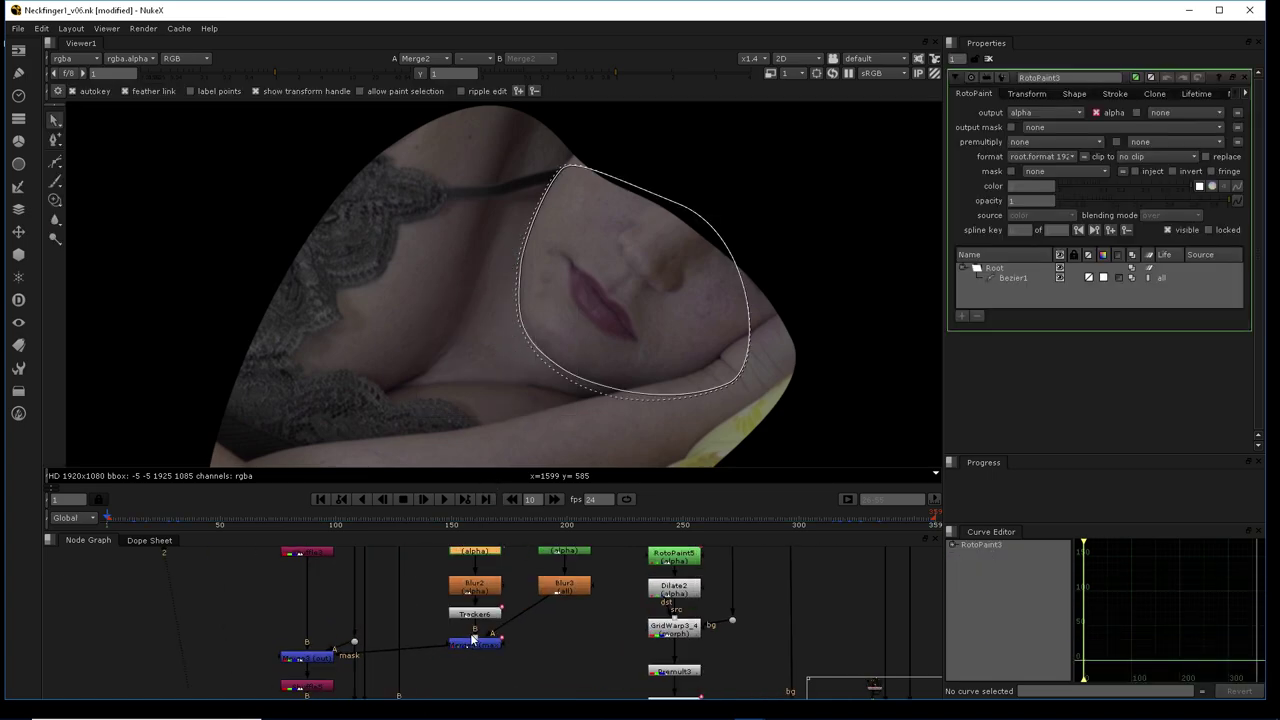
Open RotoPaint4 to inspect its arm shape and view the alpha channel of Merge4, which combines both roto branches
{"action": "middle_click_drag", "start_coordinate": [556, 600], "coordinate": [495, 642]}
{"action": "left_click", "coordinate": [514, 590]}
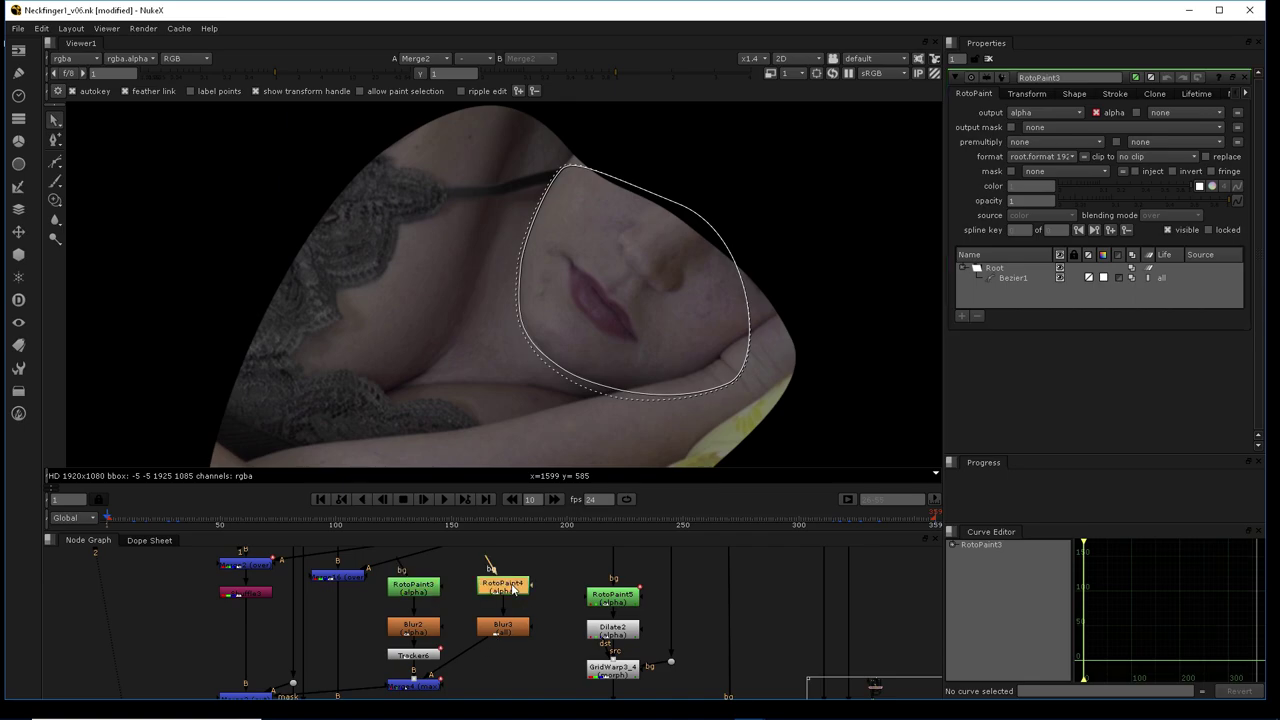
{"action": "double_click", "coordinate": [514, 590]}
{"action": "middle_click_drag", "start_coordinate": [499, 420], "coordinate": [517, 360]}
{"action": "left_click", "coordinate": [476, 630]}
{"action": "key", "text": "1"}
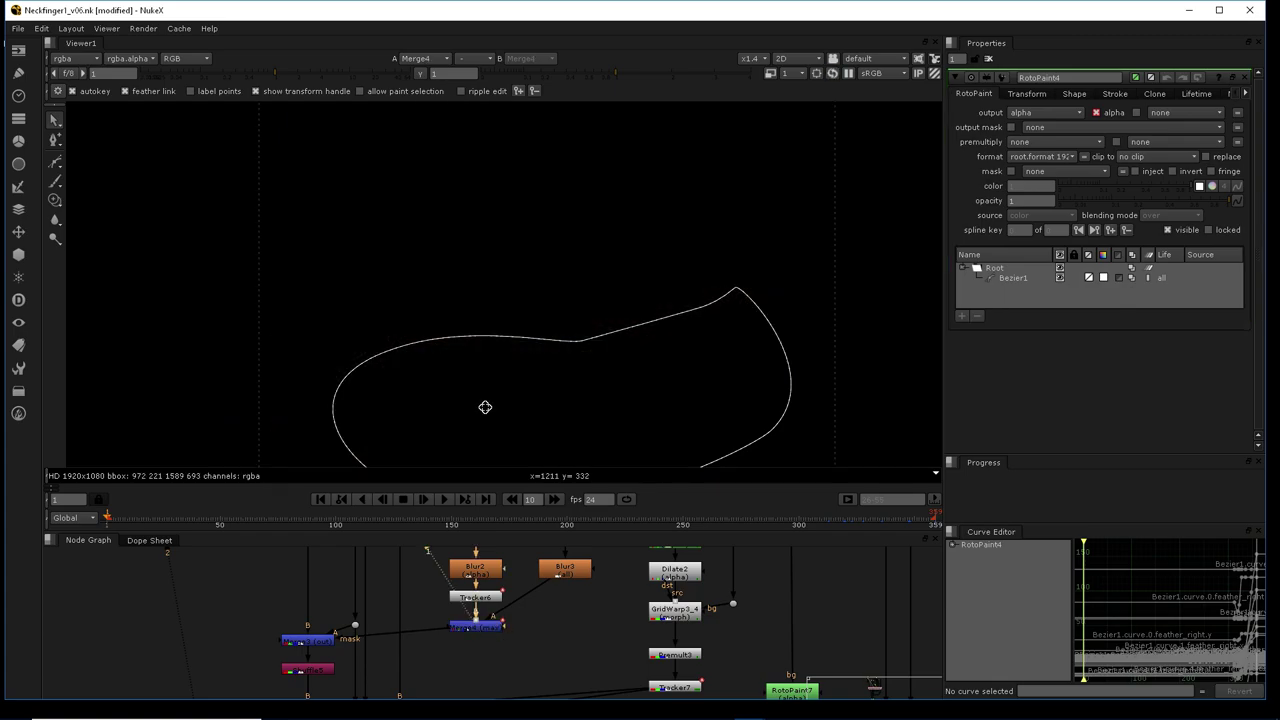
{"action": "key", "text": "a"}
{"action": "middle_click_drag", "start_coordinate": [538, 605], "coordinate": [532, 633]}
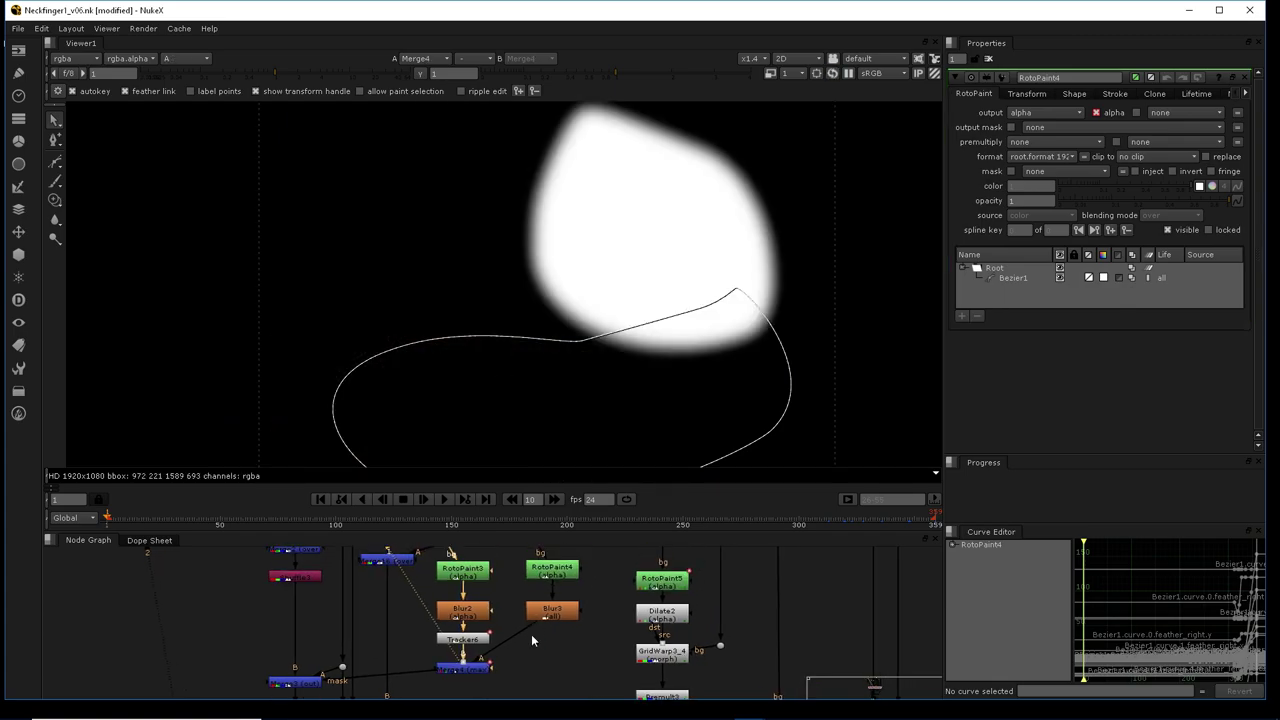
Allow two open properties panels and compare the RotoPaint3 face shape with the RotoPaint4 arm shape over the Merge4 alpha
{"action": "scroll", "coordinate": [512, 618], "scroll_direction": "down", "scroll_amount": 2}
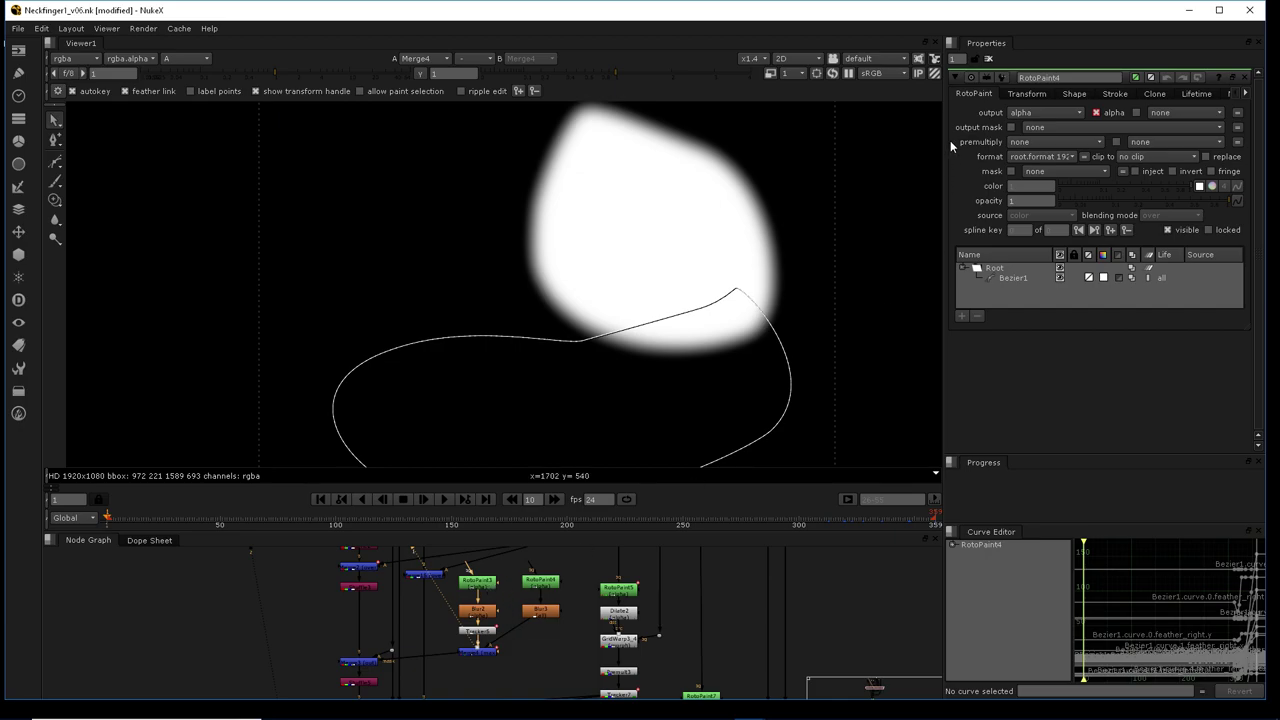
{"action": "left_click_drag", "start_coordinate": [962, 59], "coordinate": [936, 60]}
{"action": "left_click", "coordinate": [489, 586]}
{"action": "scroll", "coordinate": [545, 388], "scroll_direction": "down", "scroll_amount": 1}
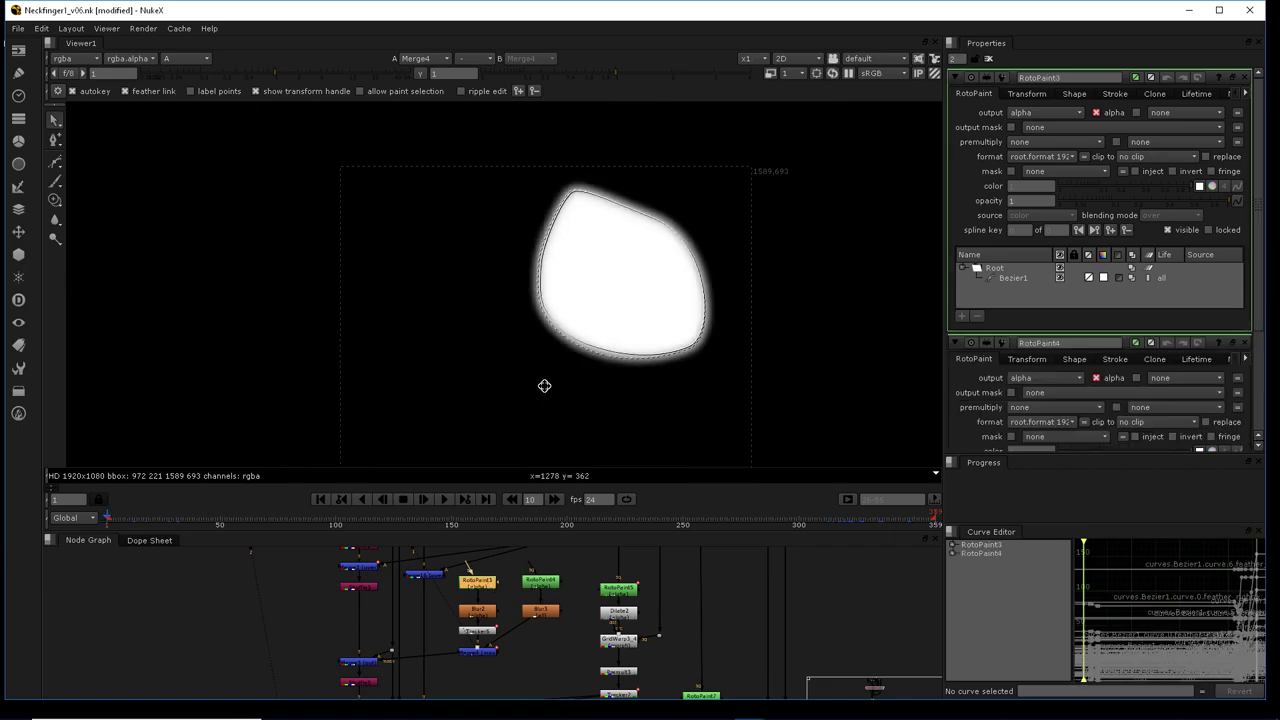
{"action": "double_click", "coordinate": [535, 590]}
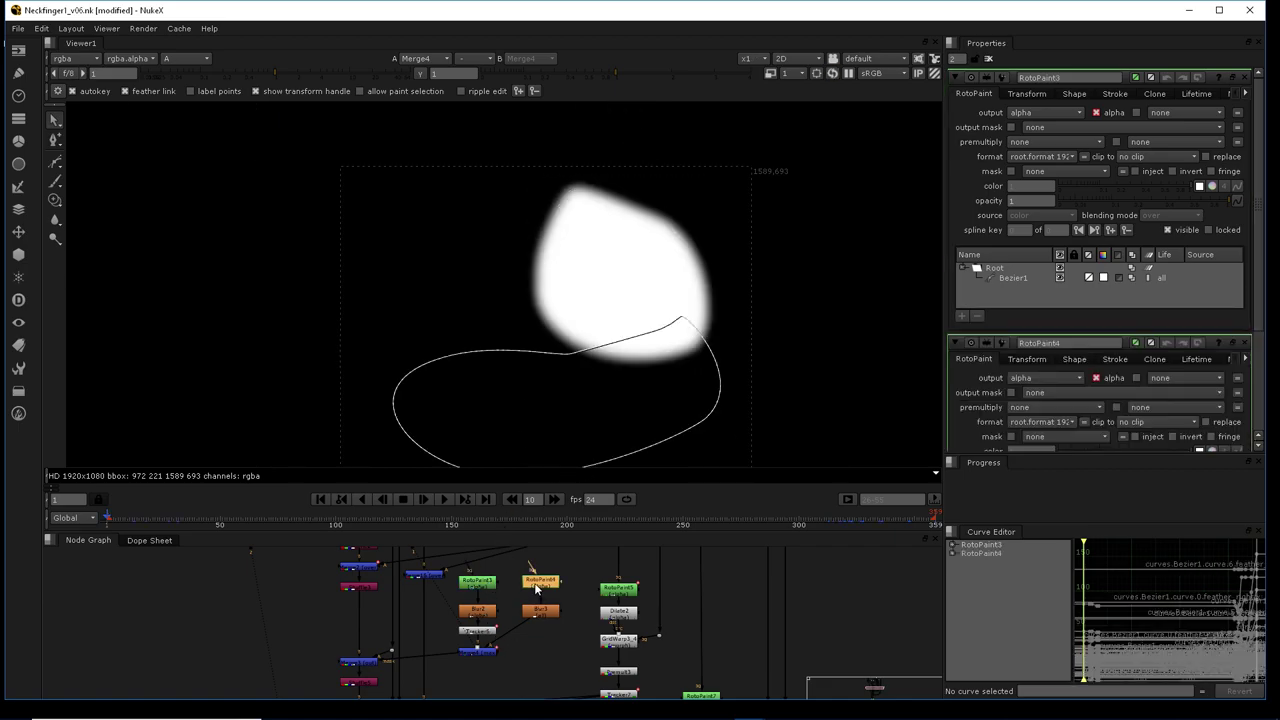
{"action": "middle_click_drag", "start_coordinate": [583, 405], "coordinate": [543, 365]}
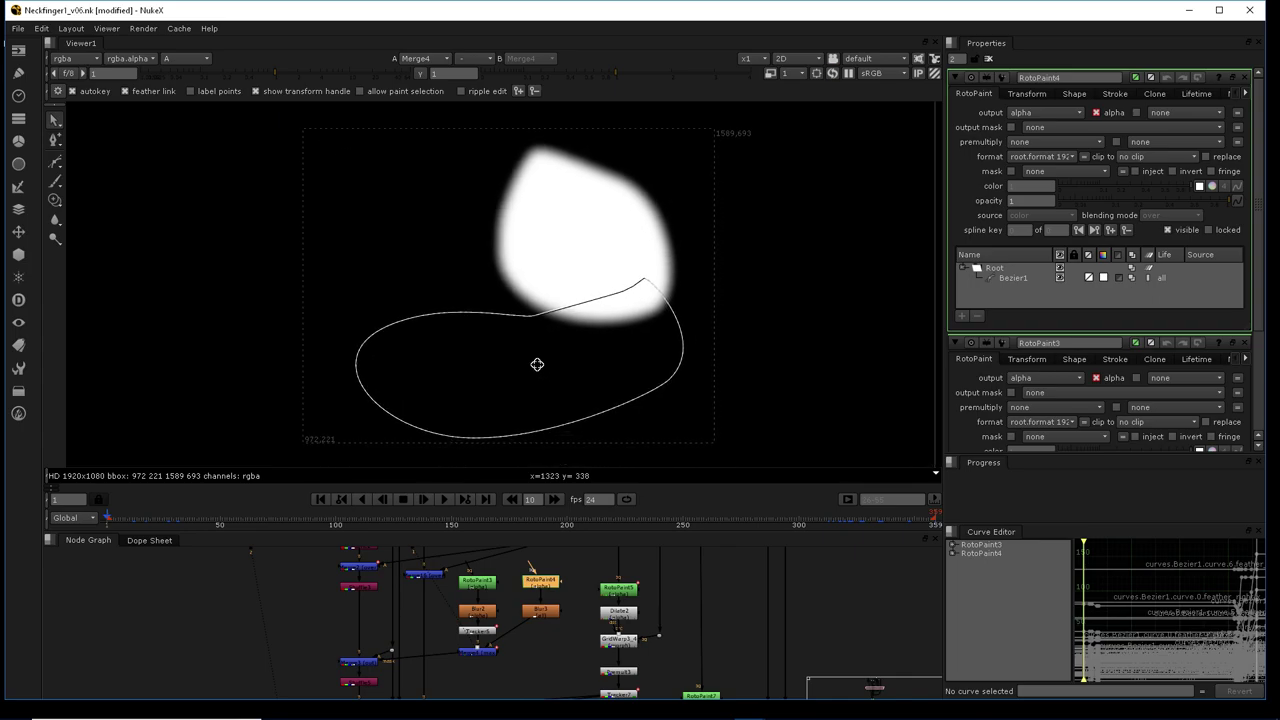
{"action": "scroll", "coordinate": [537, 363], "scroll_direction": "down", "scroll_amount": 1}
Play the Merge4 alpha up to about frame 254, then scrub through frame 300 to frame 344 to check the mattes
{"action": "left_click", "coordinate": [477, 652]}
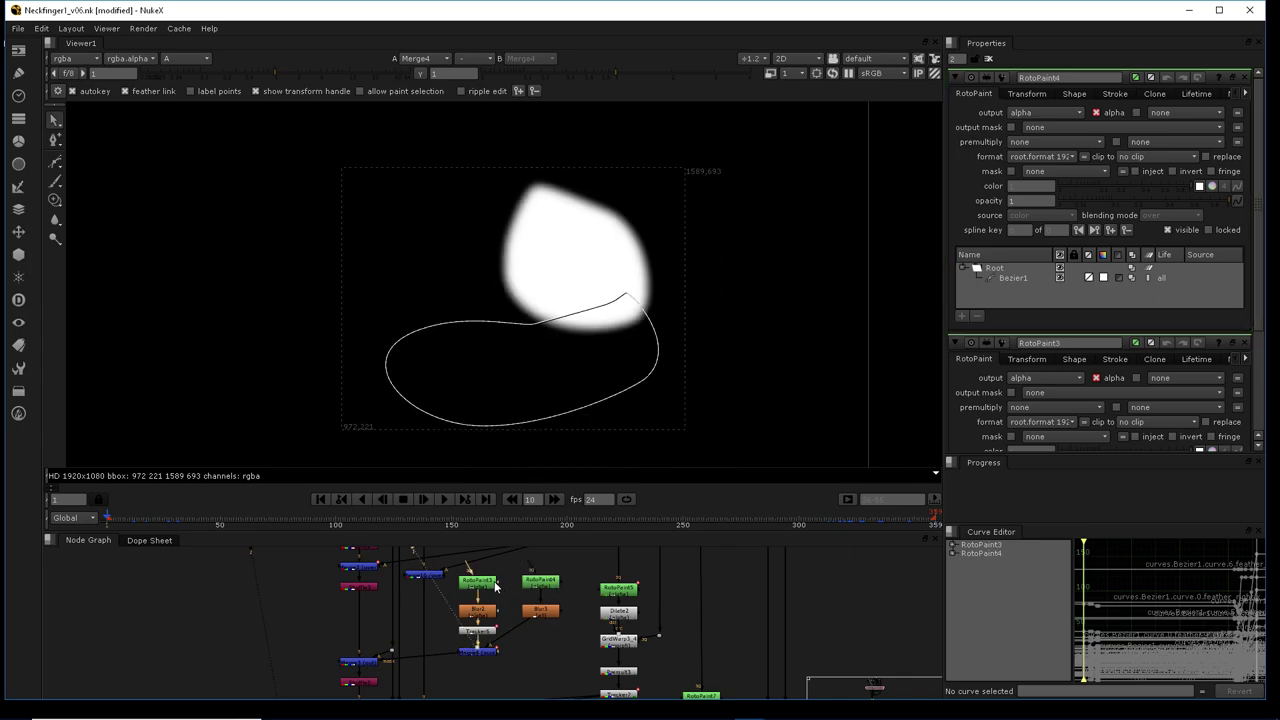
{"action": "left_click", "coordinate": [444, 500]}
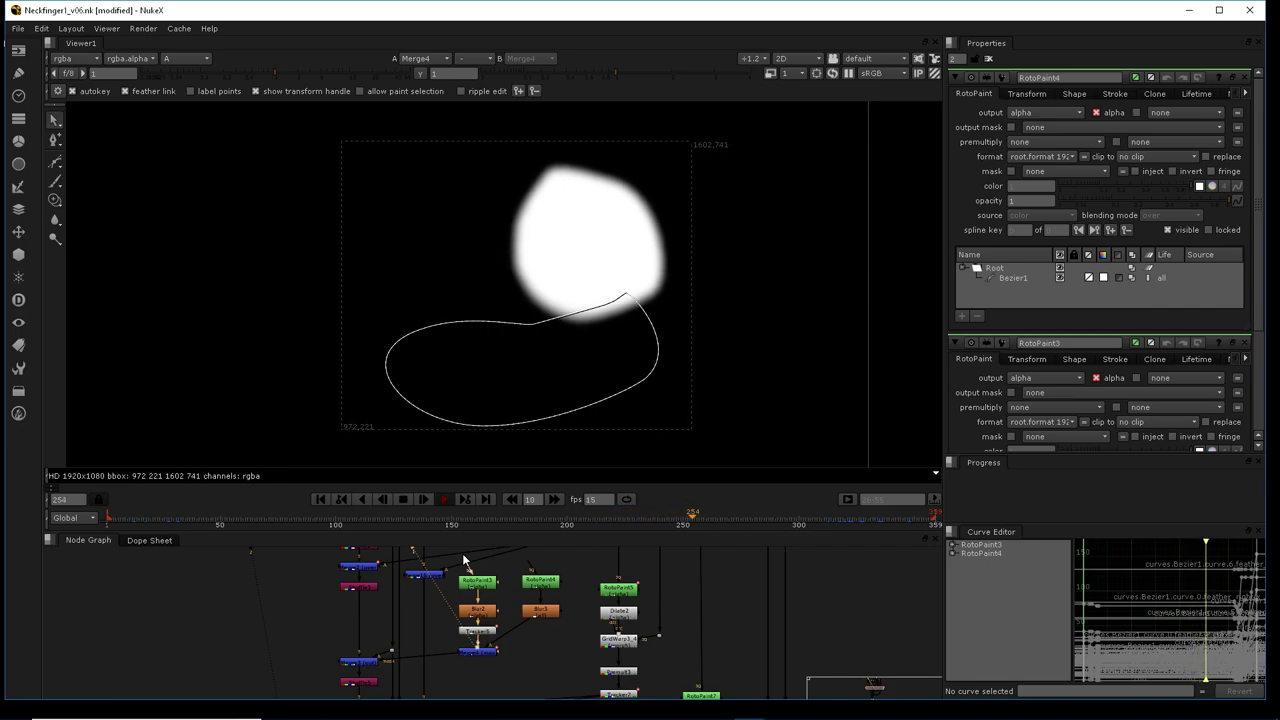
{"action": "left_click", "coordinate": [403, 499]}
{"action": "left_click_drag", "start_coordinate": [737, 514], "coordinate": [793, 516]}
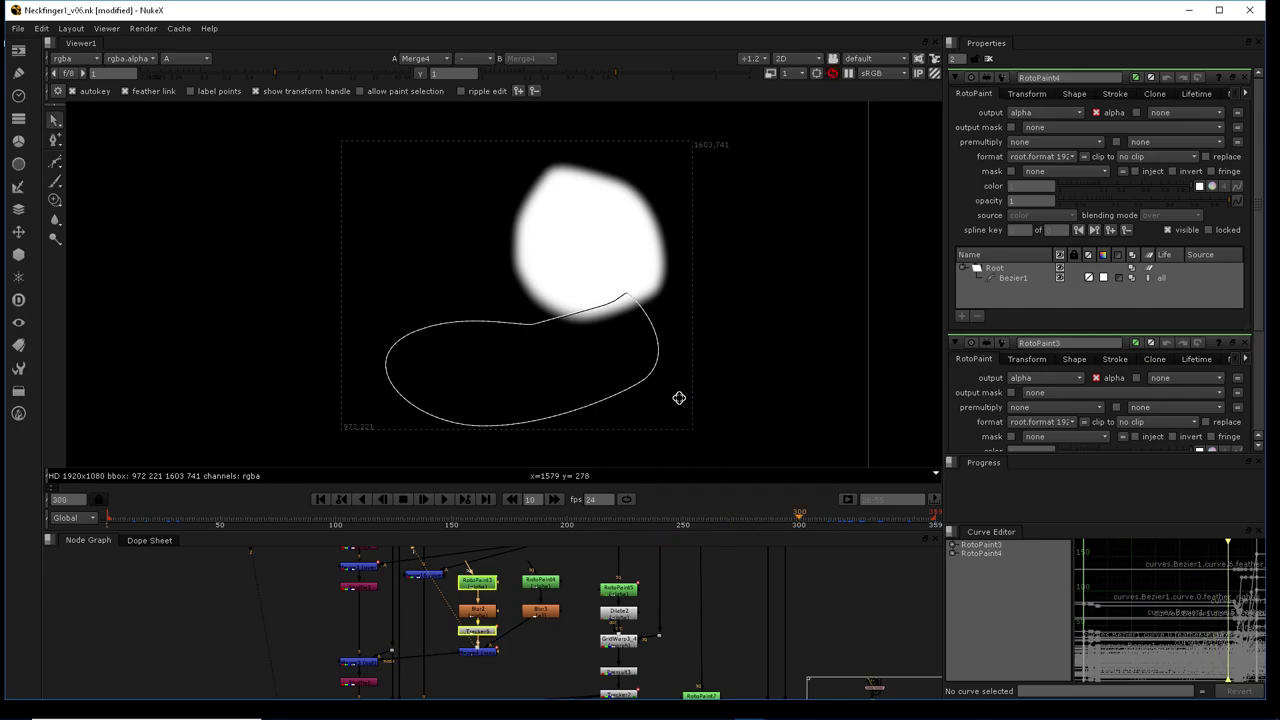
{"action": "left_click_drag", "start_coordinate": [810, 520], "coordinate": [901, 528]}
View the Merge3 result in full colour and scrub back to frame 316 to examine the masked neck area
{"action": "middle_click_drag", "start_coordinate": [395, 668], "coordinate": [450, 625]}
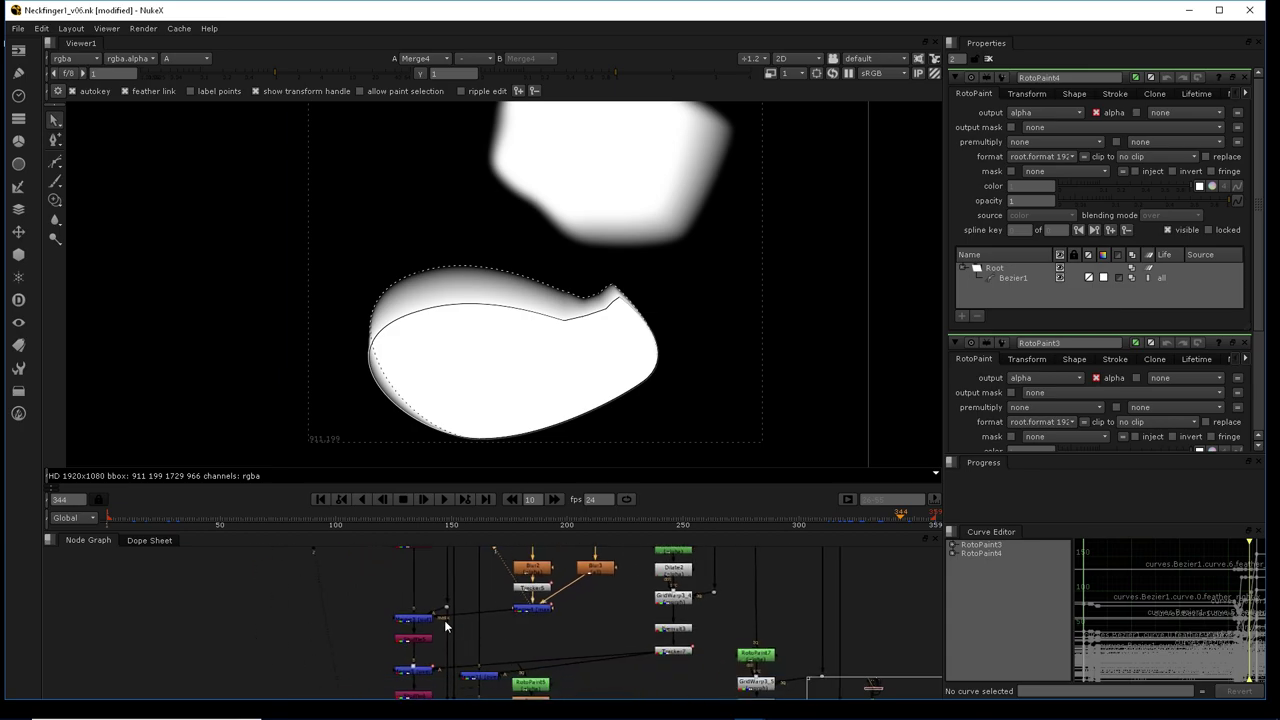
{"action": "left_click", "coordinate": [420, 620]}
{"action": "key", "text": "1"}
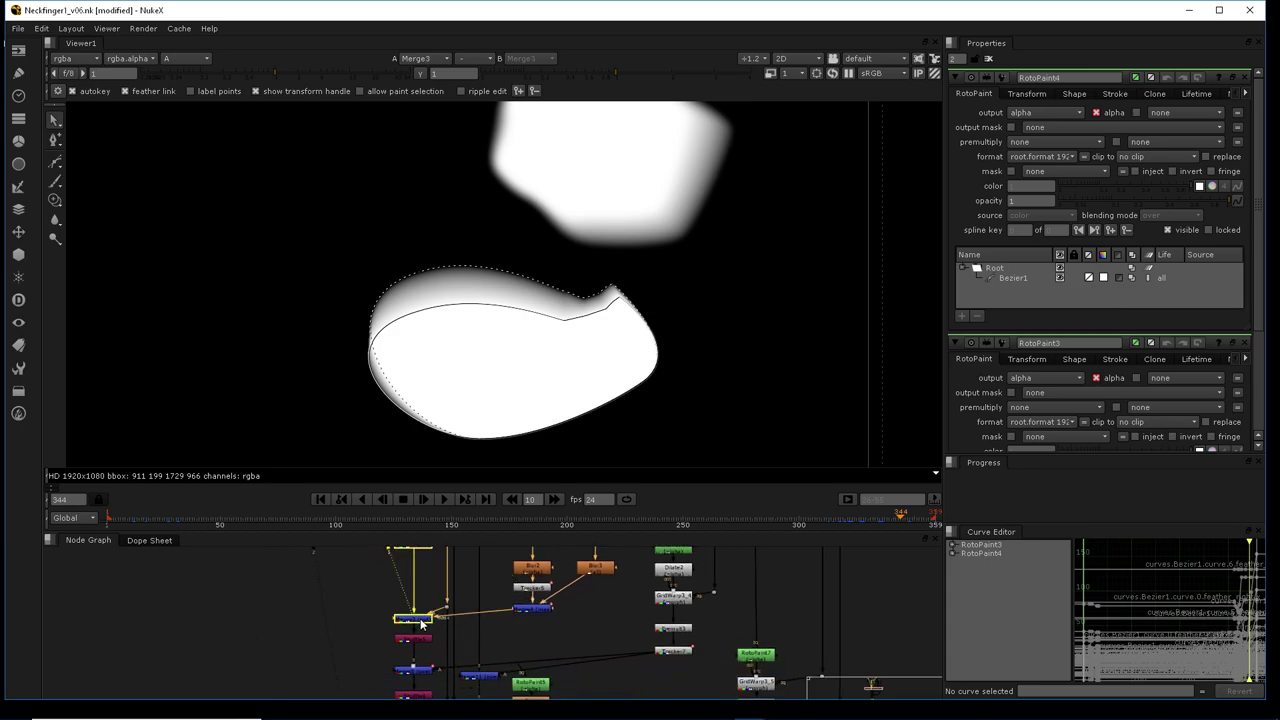
{"action": "key", "text": "a"}
{"action": "middle_click_drag", "start_coordinate": [567, 353], "coordinate": [551, 331]}
{"action": "left_click_drag", "start_coordinate": [846, 520], "coordinate": [834, 518]}
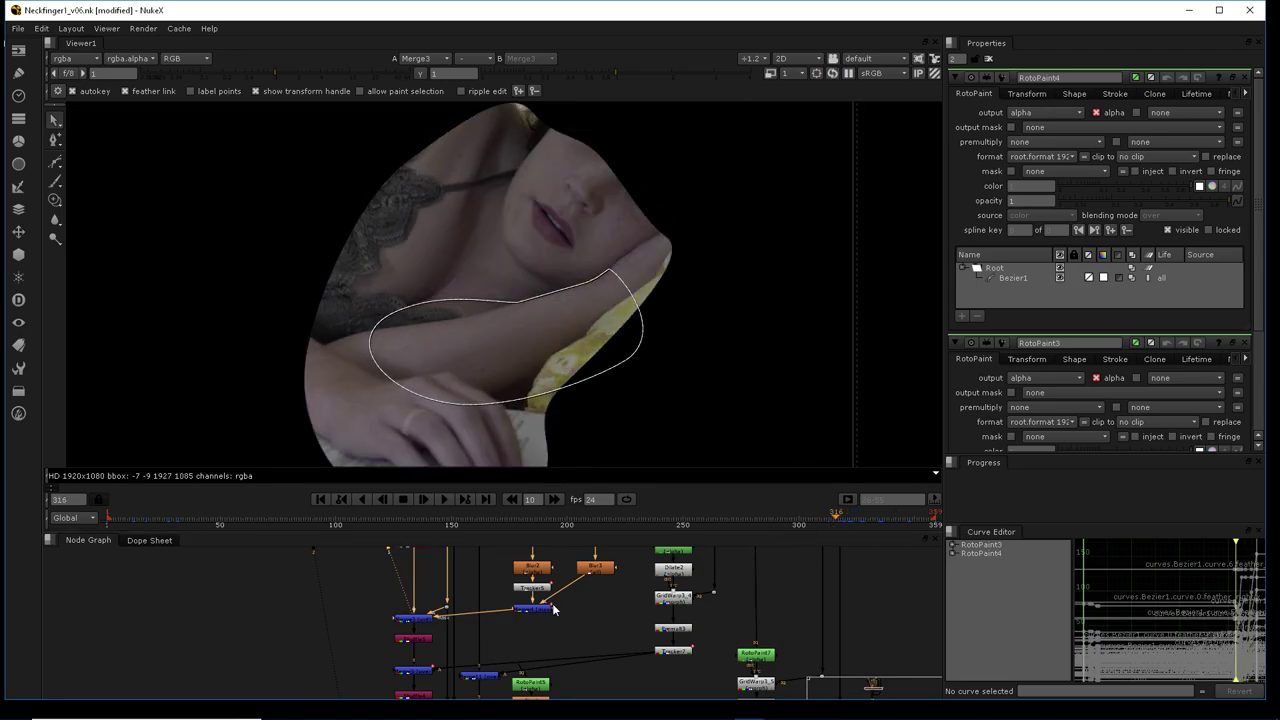
Select the RotoPaint3 and RotoPaint4 nodes feeding Merge4 to relate their shapes to the Merge3 result
{"action": "middle_click_drag", "start_coordinate": [551, 606], "coordinate": [528, 655]}
{"action": "left_click_drag", "start_coordinate": [583, 591], "coordinate": [462, 626]}
{"action": "middle_click_drag", "start_coordinate": [478, 636], "coordinate": [501, 610]}
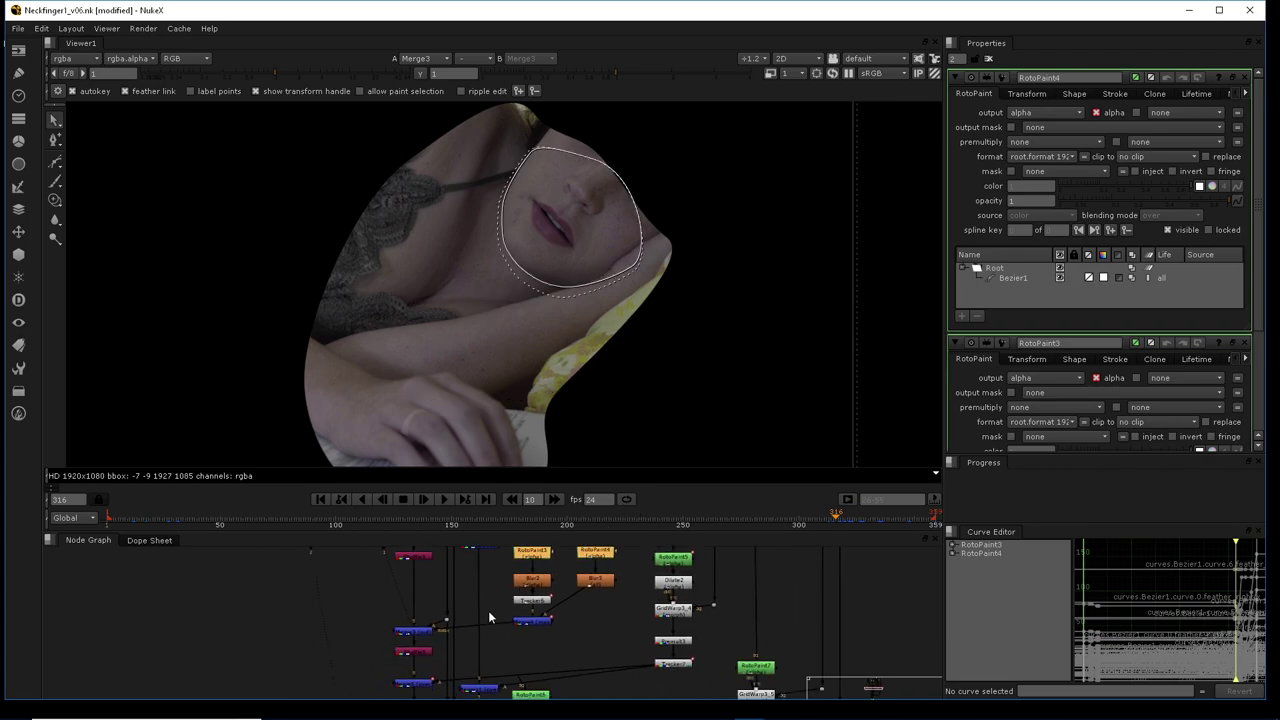
Open RotoPaint6 further down the node tree to inspect its lip shape and return to frame 1
{"action": "middle_click_drag", "start_coordinate": [458, 652], "coordinate": [428, 602]}
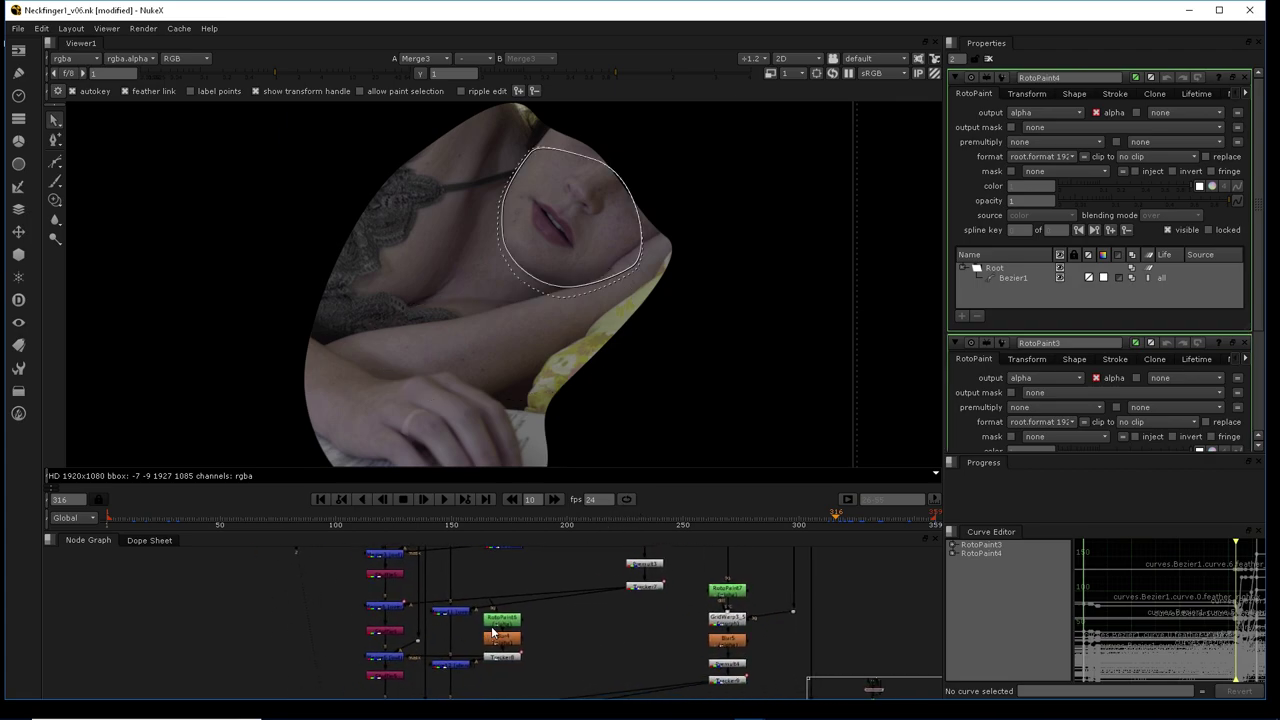
{"action": "middle_click_drag", "start_coordinate": [512, 648], "coordinate": [482, 626]}
{"action": "scroll", "coordinate": [505, 623], "scroll_direction": "down", "scroll_amount": 3}
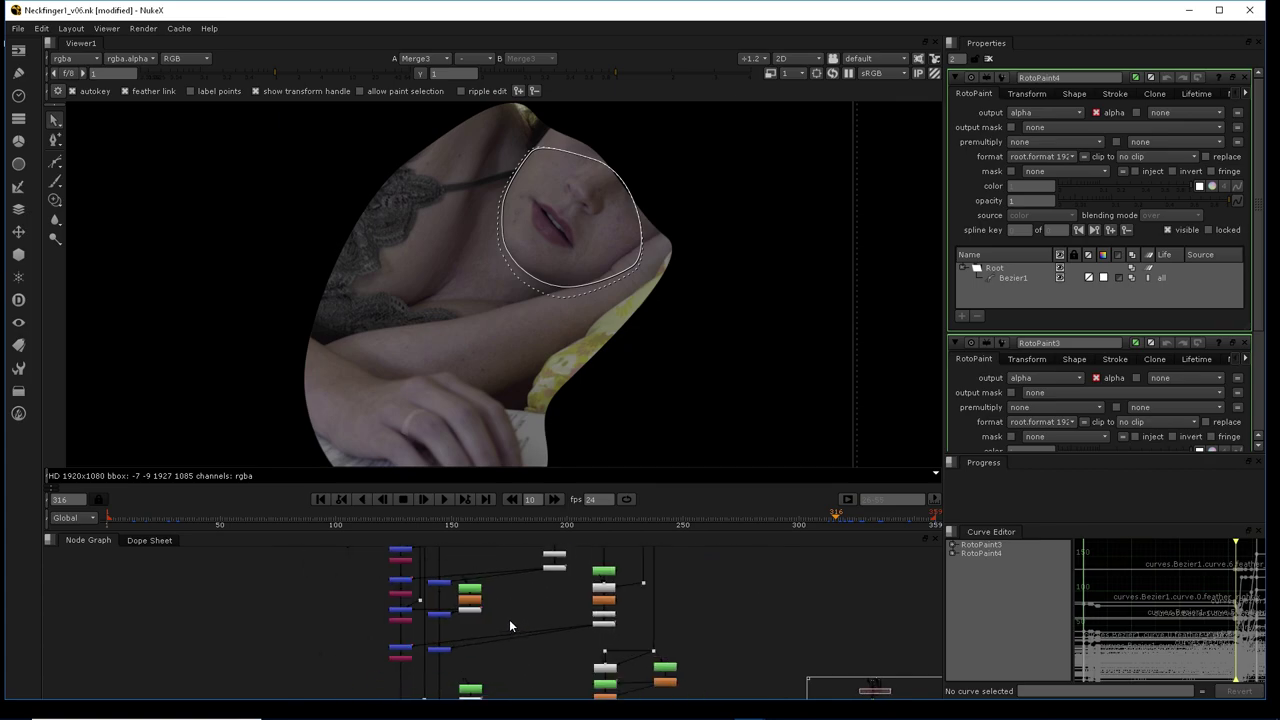
{"action": "key", "text": "Return"}
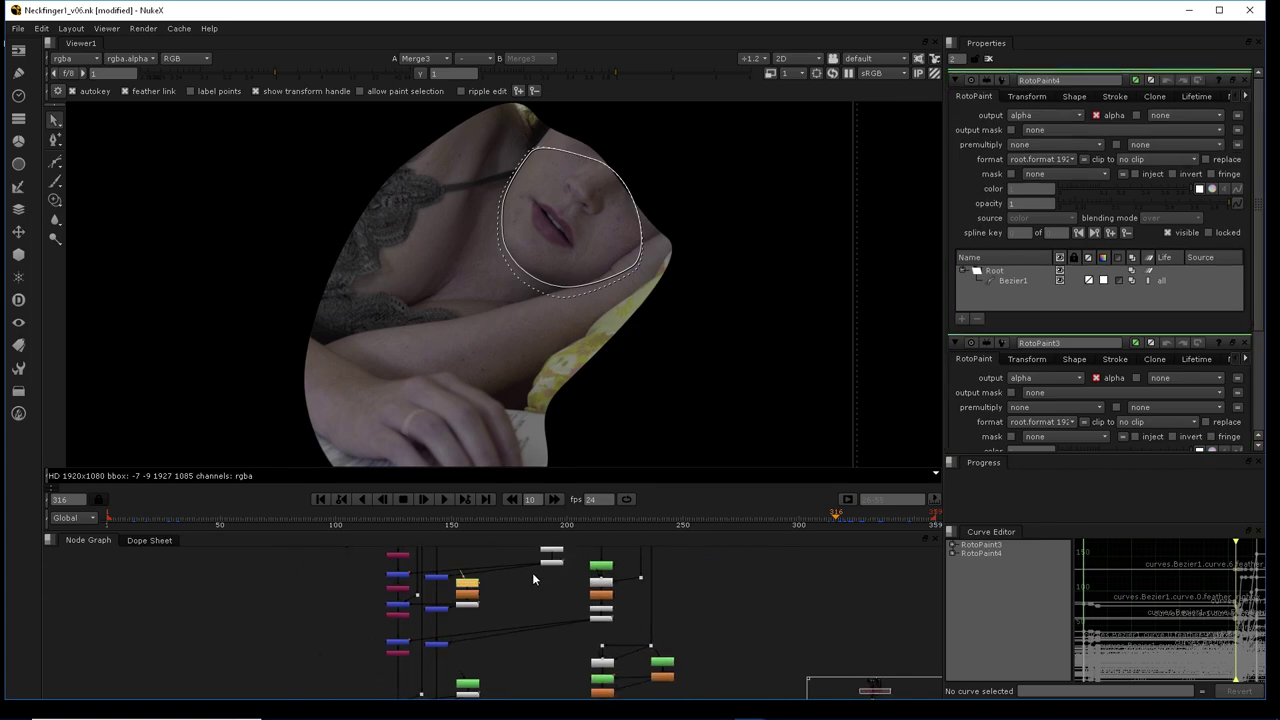
{"action": "middle_click_drag", "start_coordinate": [510, 575], "coordinate": [502, 611]}
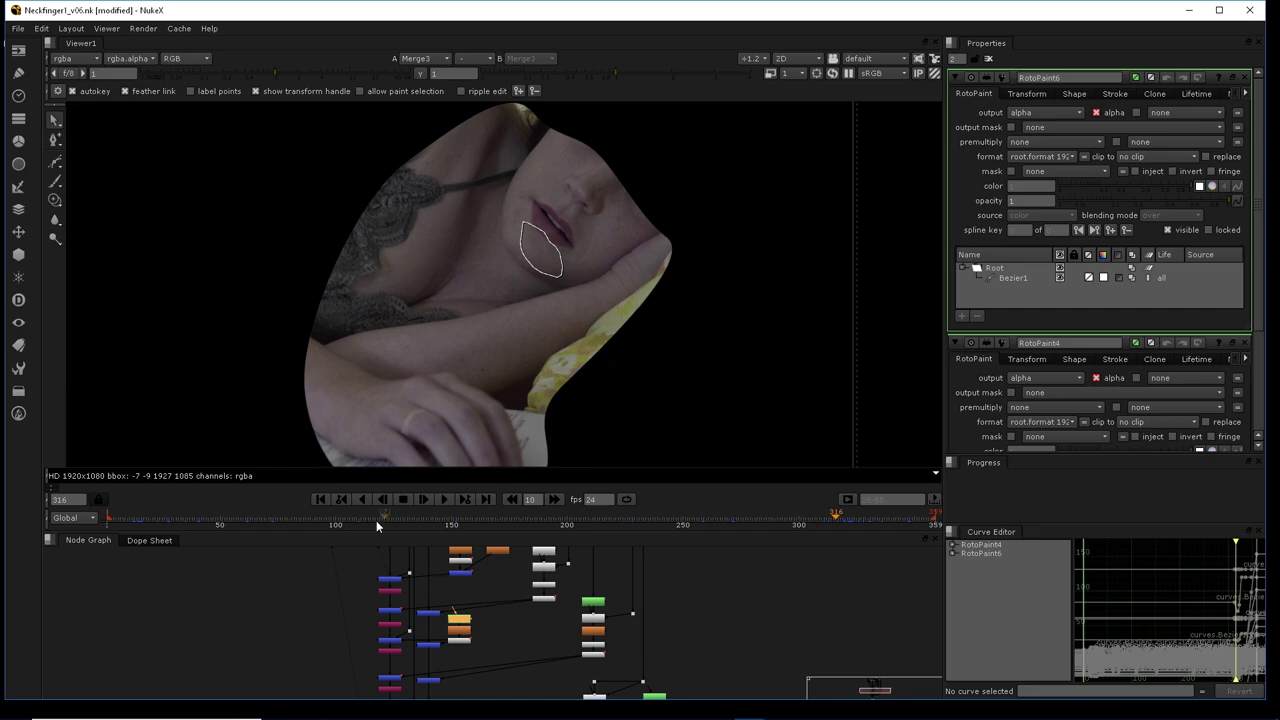
{"action": "left_click", "coordinate": [321, 500]}
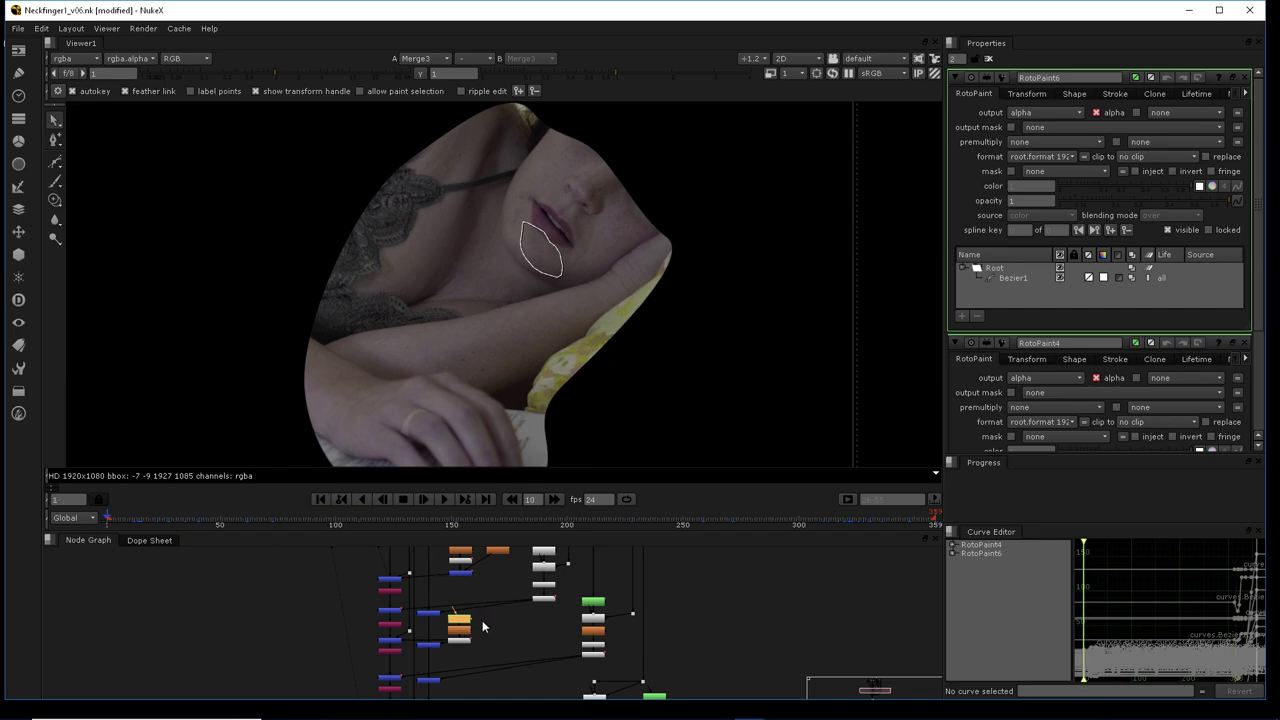
View the Tracker8 output of the lip matte, then the Merge6 result that uses it as a mask
{"action": "scroll", "coordinate": [498, 614], "scroll_direction": "up", "scroll_amount": 4}
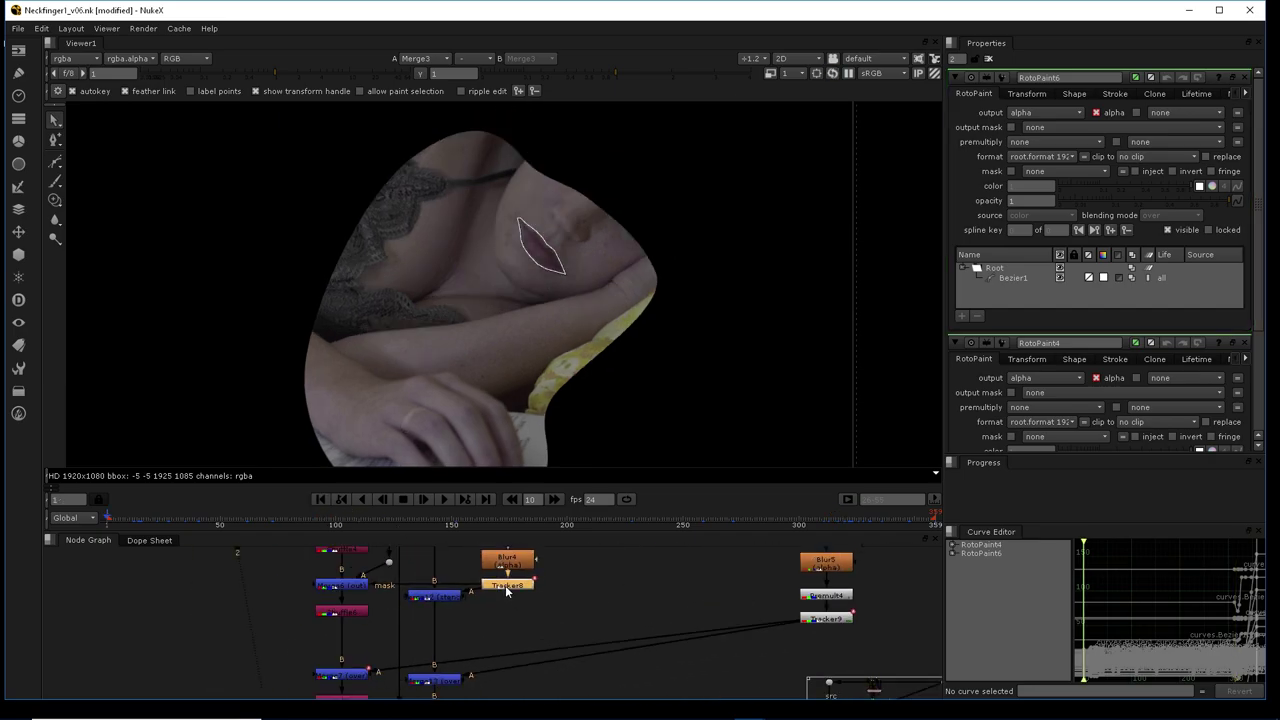
{"action": "key", "text": "1"}
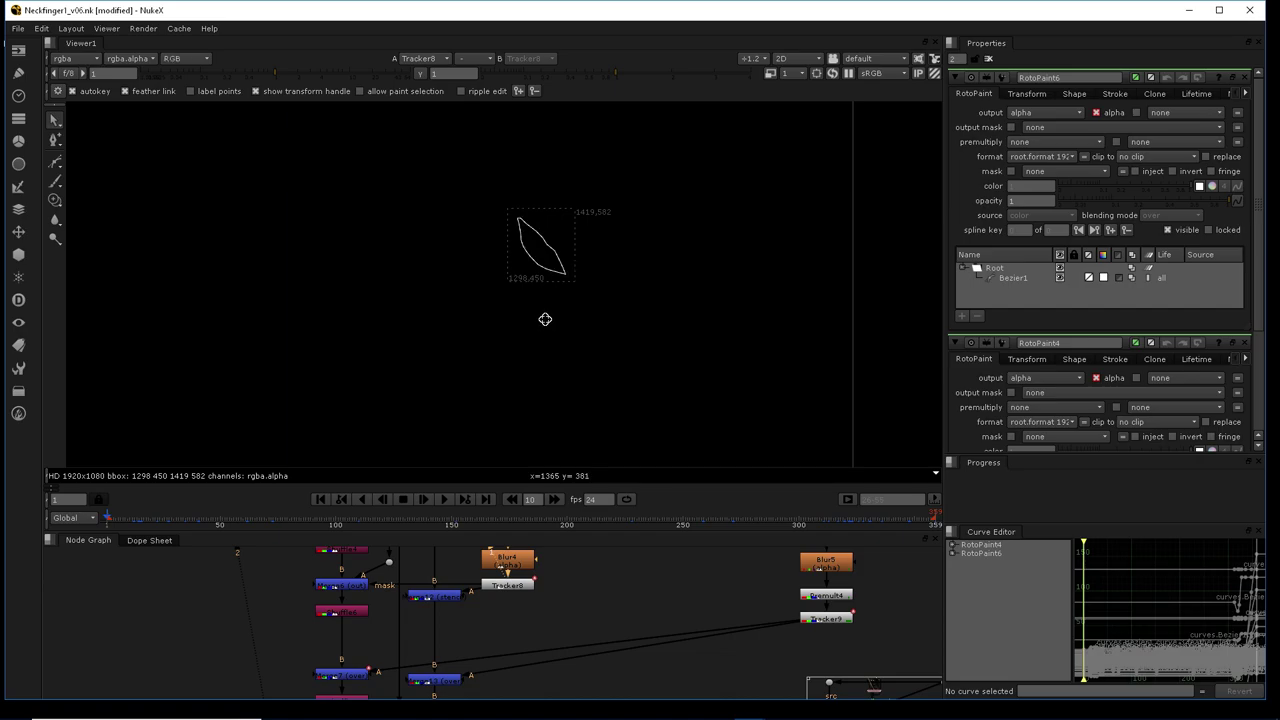
{"action": "middle_click_drag", "start_coordinate": [354, 587], "coordinate": [428, 603]}
{"action": "left_click", "coordinate": [428, 601]}
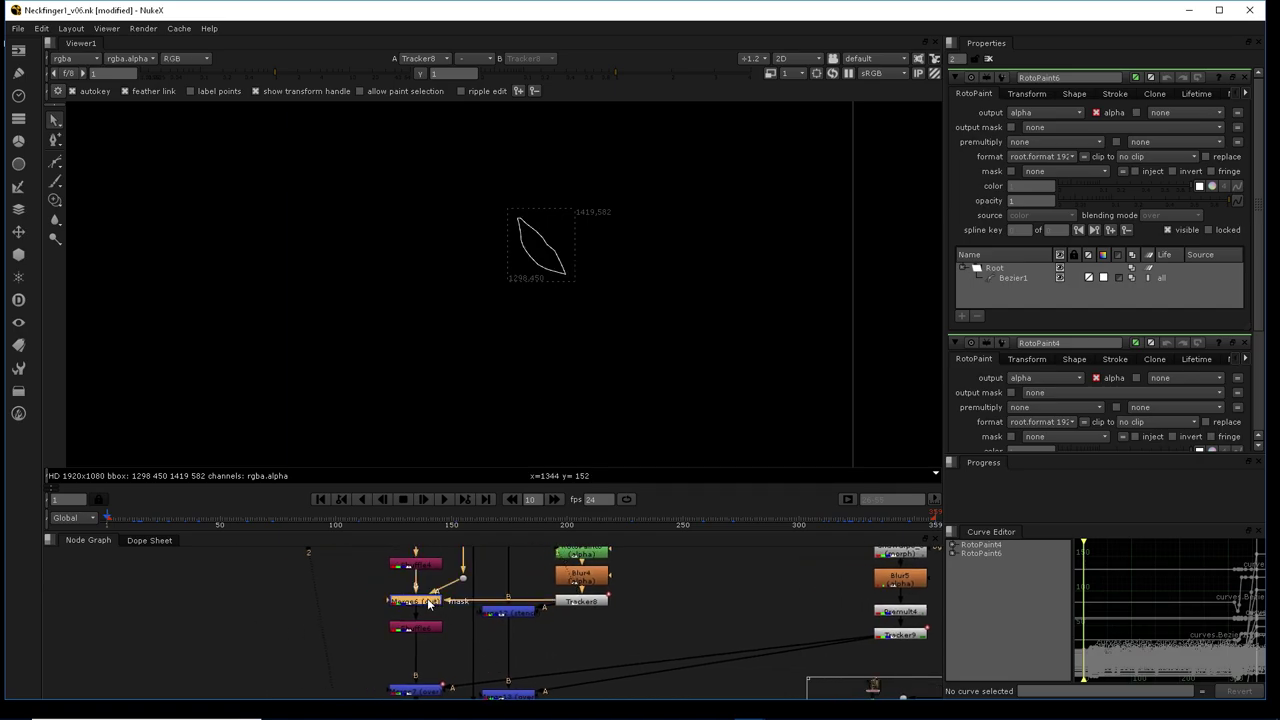
{"action": "key", "text": "1"}
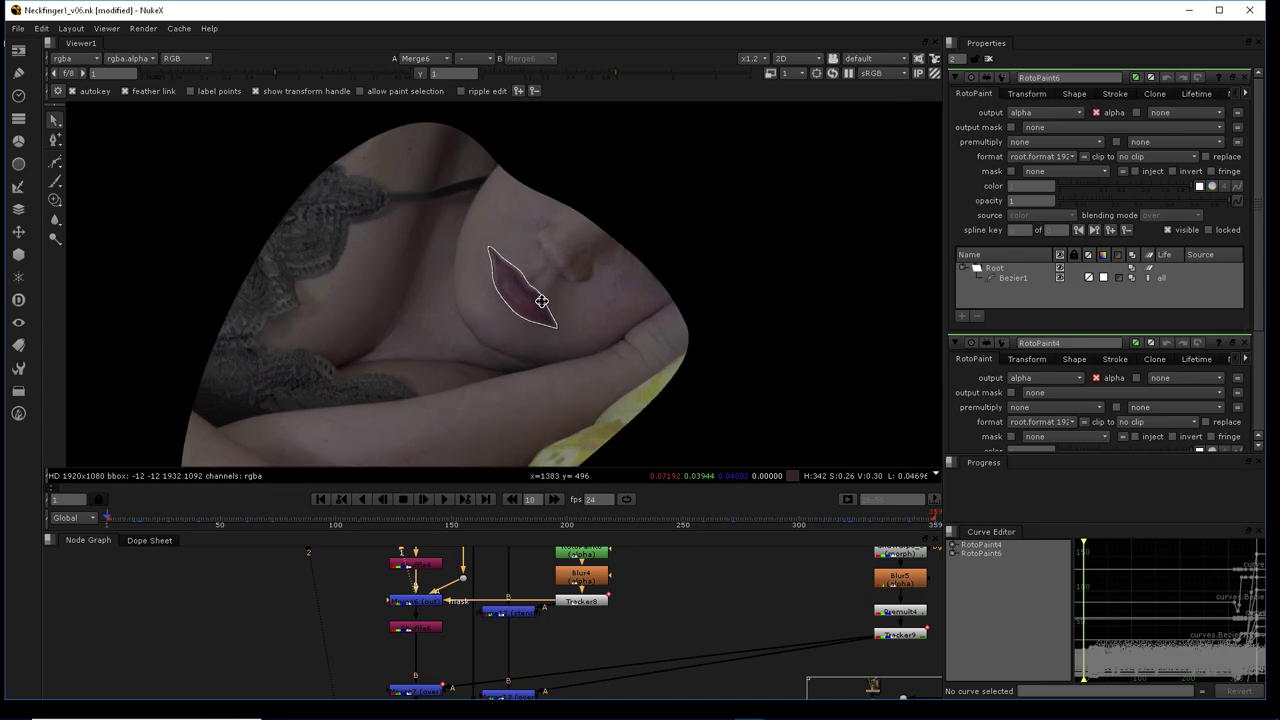
Jump through the Merge6 result, including about frame 248 and frame 322, to check how the lip shape follows the mouth
{"action": "left_click", "coordinate": [498, 514]}
{"action": "left_click_drag", "start_coordinate": [263, 513], "coordinate": [182, 513]}
{"action": "left_click", "coordinate": [143, 517]}
{"action": "left_click", "coordinate": [680, 519]}
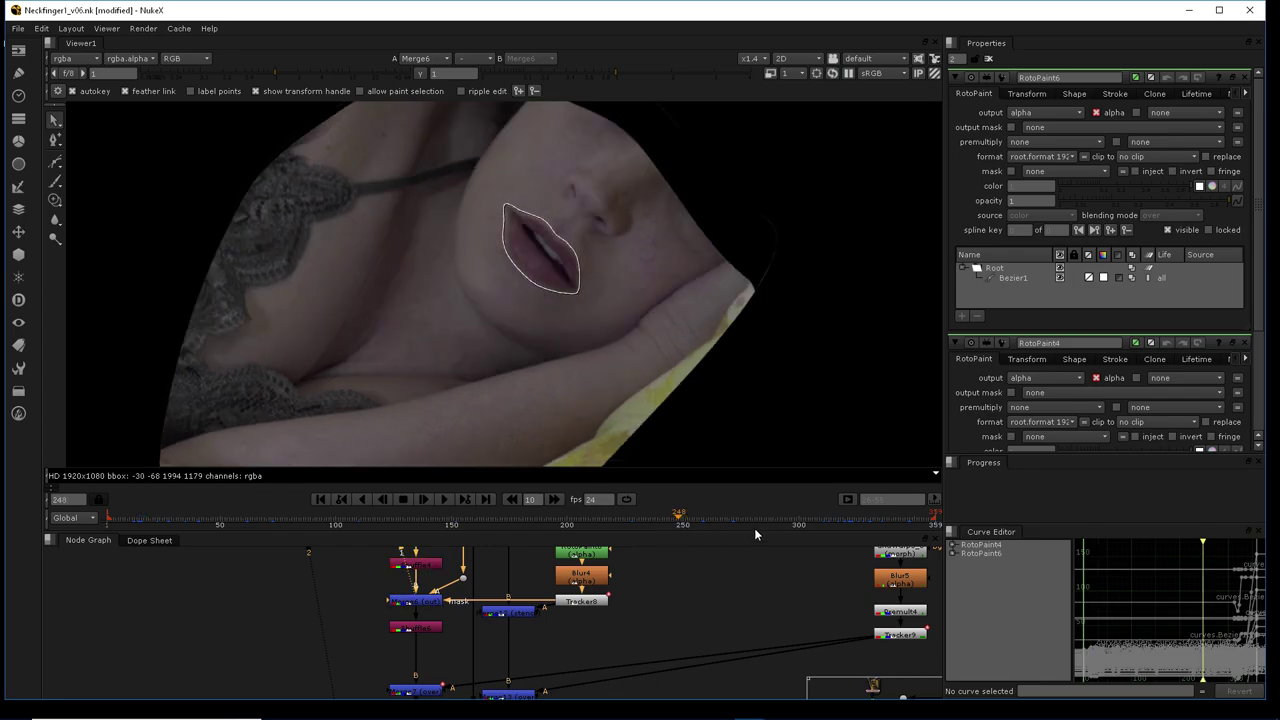
{"action": "left_click", "coordinate": [850, 518]}
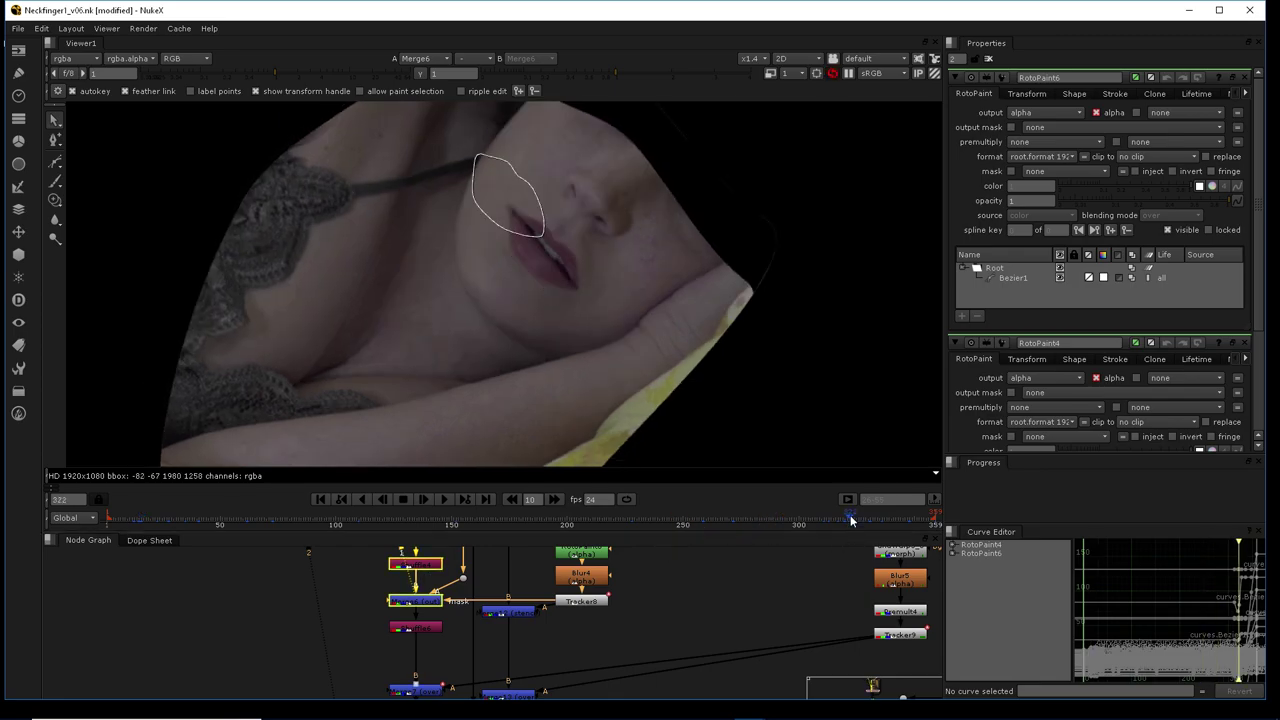
Open GridWarp3_5 to inspect its warp grid over the chest and return to frame 1
{"action": "scroll", "coordinate": [501, 616], "scroll_direction": "down", "scroll_amount": 3}
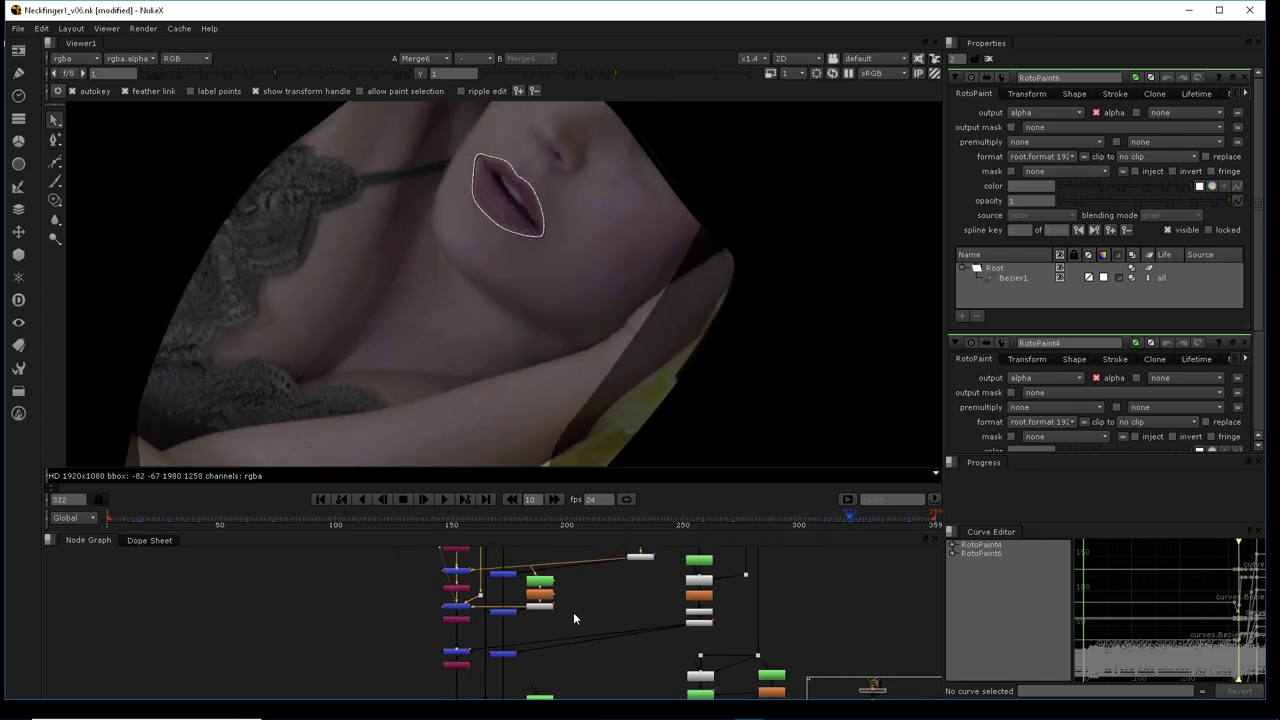
{"action": "middle_click_drag", "start_coordinate": [573, 631], "coordinate": [509, 649]}
{"action": "middle_click_drag", "start_coordinate": [484, 607], "coordinate": [420, 683]}
{"action": "scroll", "coordinate": [505, 625], "scroll_direction": "down", "scroll_amount": 5}
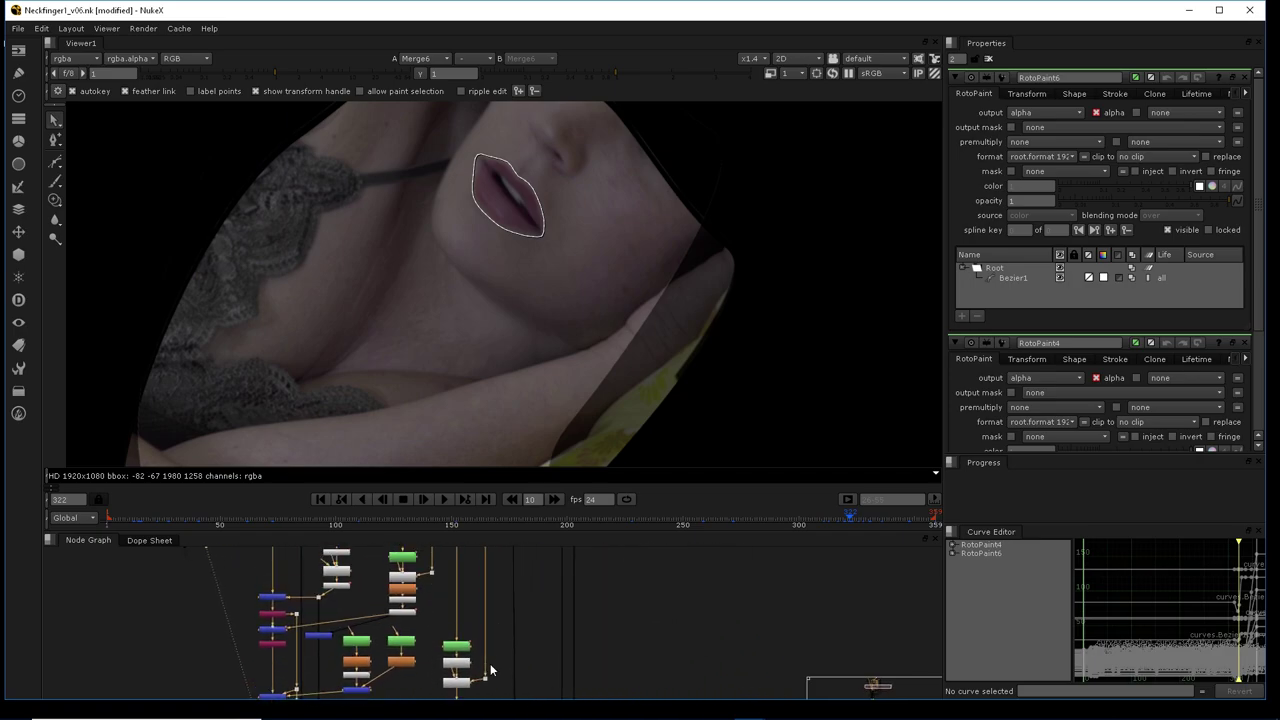
{"action": "scroll", "coordinate": [534, 625], "scroll_direction": "up", "scroll_amount": 5}
{"action": "double_click", "coordinate": [527, 613]}
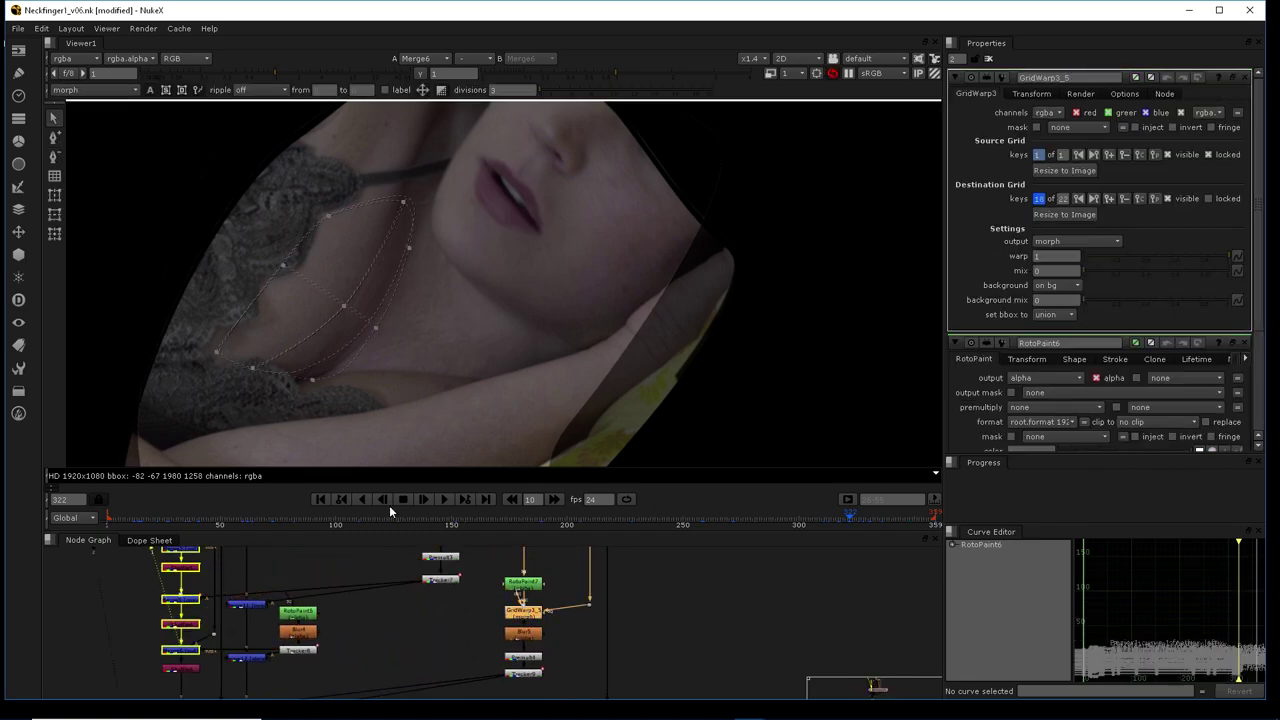
{"action": "middle_click_drag", "start_coordinate": [467, 340], "coordinate": [553, 355]}
{"action": "left_click", "coordinate": [317, 498]}
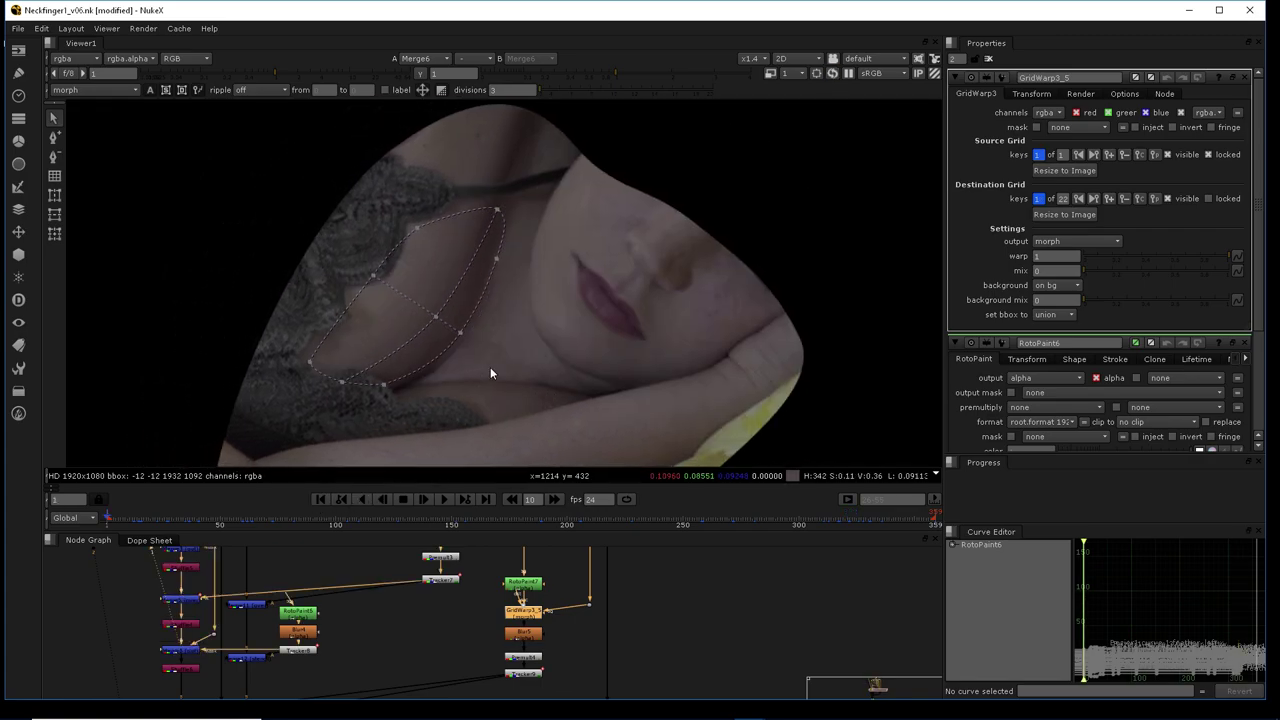
View the GridWarp3_5 output close up to examine the warped skin along the lace edge
{"action": "scroll", "coordinate": [534, 317], "scroll_direction": "up", "scroll_amount": 5}
{"action": "middle_click_drag", "start_coordinate": [614, 351], "coordinate": [604, 371]}
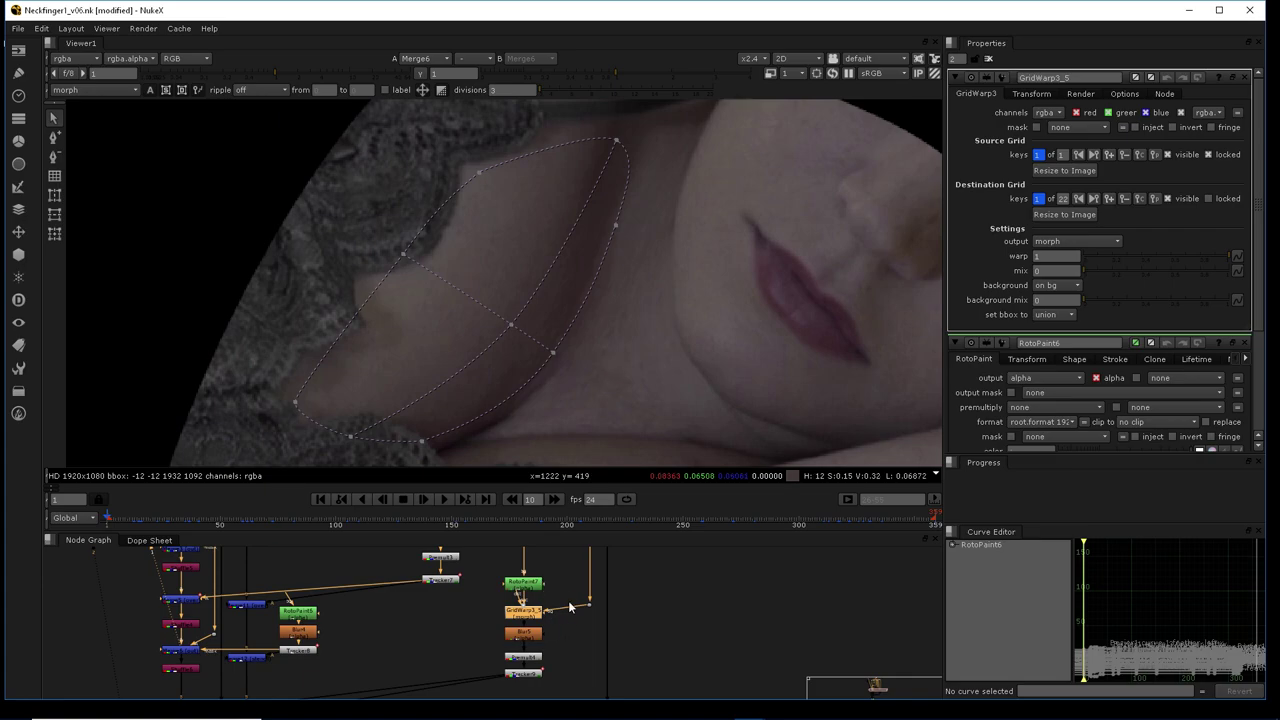
{"action": "middle_click_drag", "start_coordinate": [569, 614], "coordinate": [563, 642]}
{"action": "key", "text": "1"}
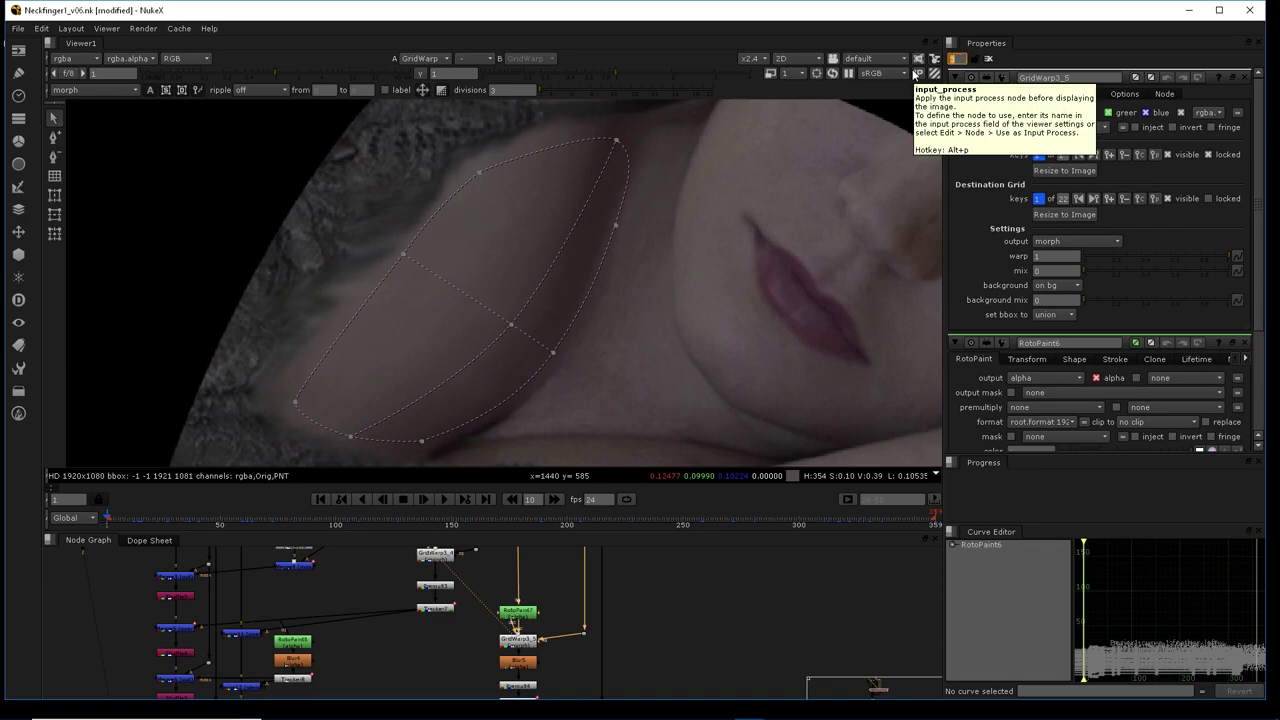
Allow three open properties panels and open RotoPaint7 together with GridWarp3_5
{"action": "middle_click_drag", "start_coordinate": [606, 651], "coordinate": [596, 614]}
{"action": "left_click", "coordinate": [515, 578]}
{"action": "double_click", "coordinate": [516, 608]}
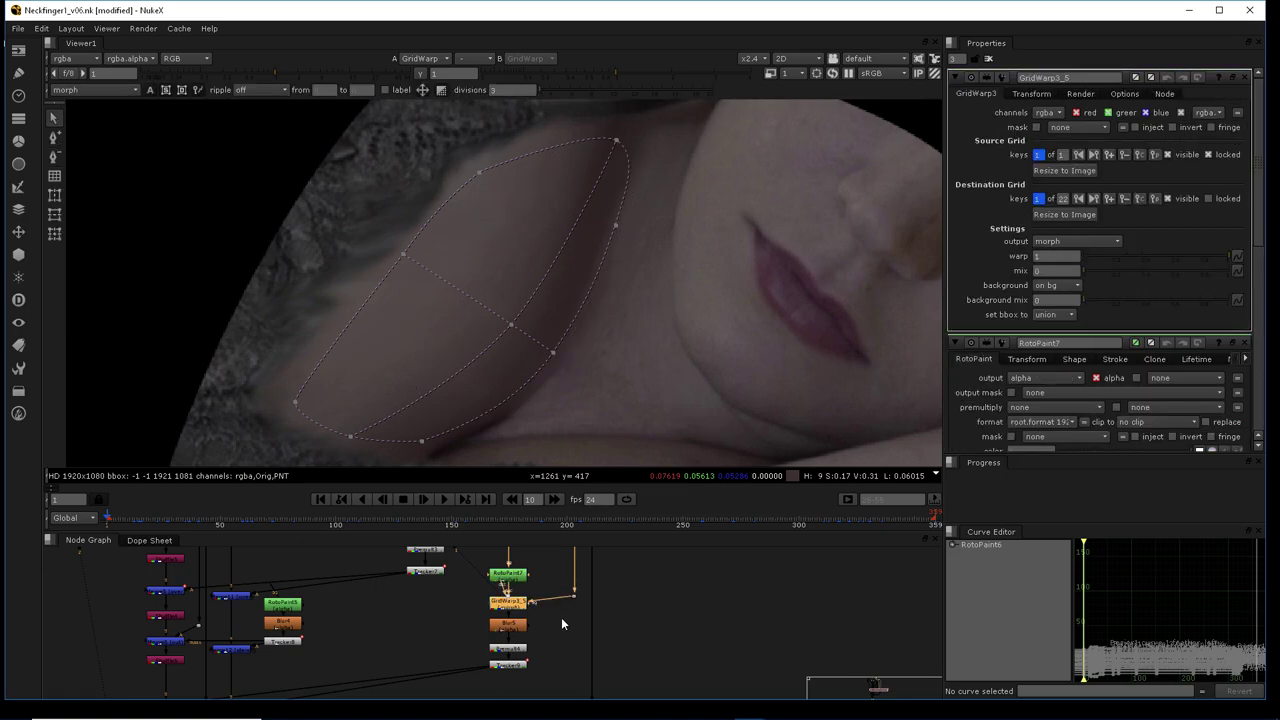
Open Tracker9 at the end of the GridWarp3_5 branch to inspect its track1 path on the neck
{"action": "middle_click_drag", "start_coordinate": [533, 649], "coordinate": [534, 610]}
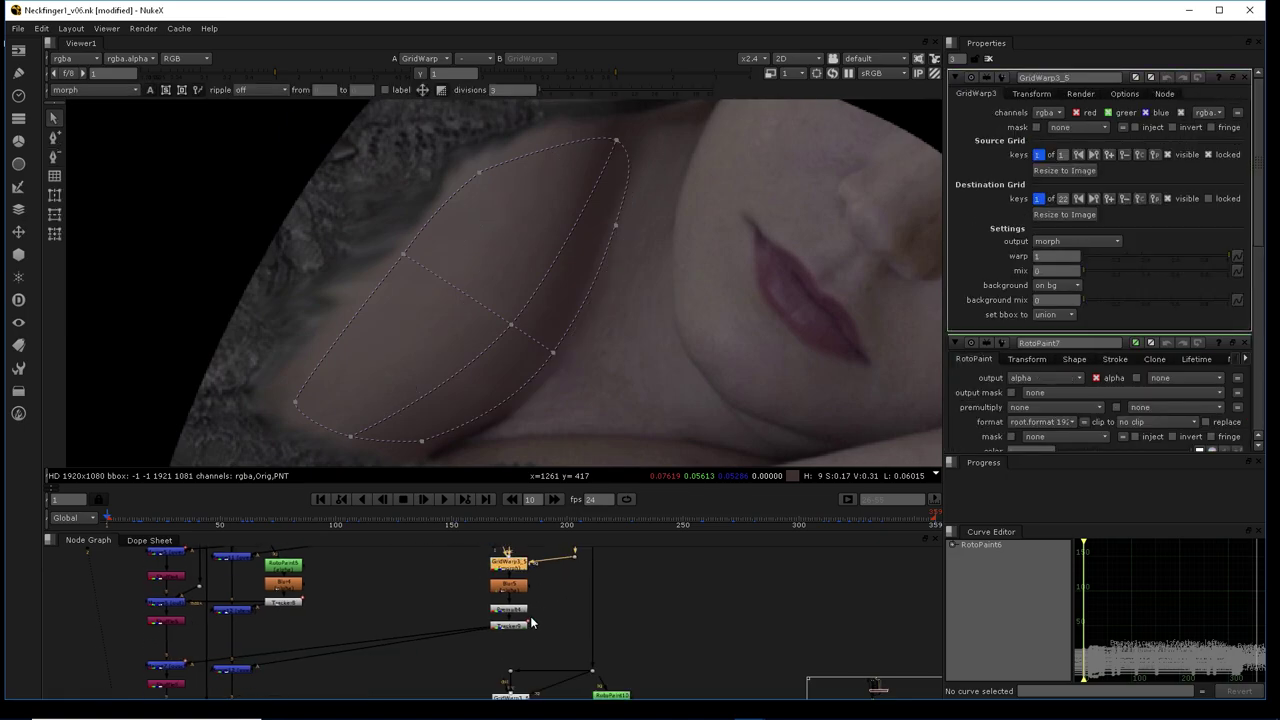
{"action": "left_click", "coordinate": [511, 626]}
{"action": "double_click", "coordinate": [511, 626]}
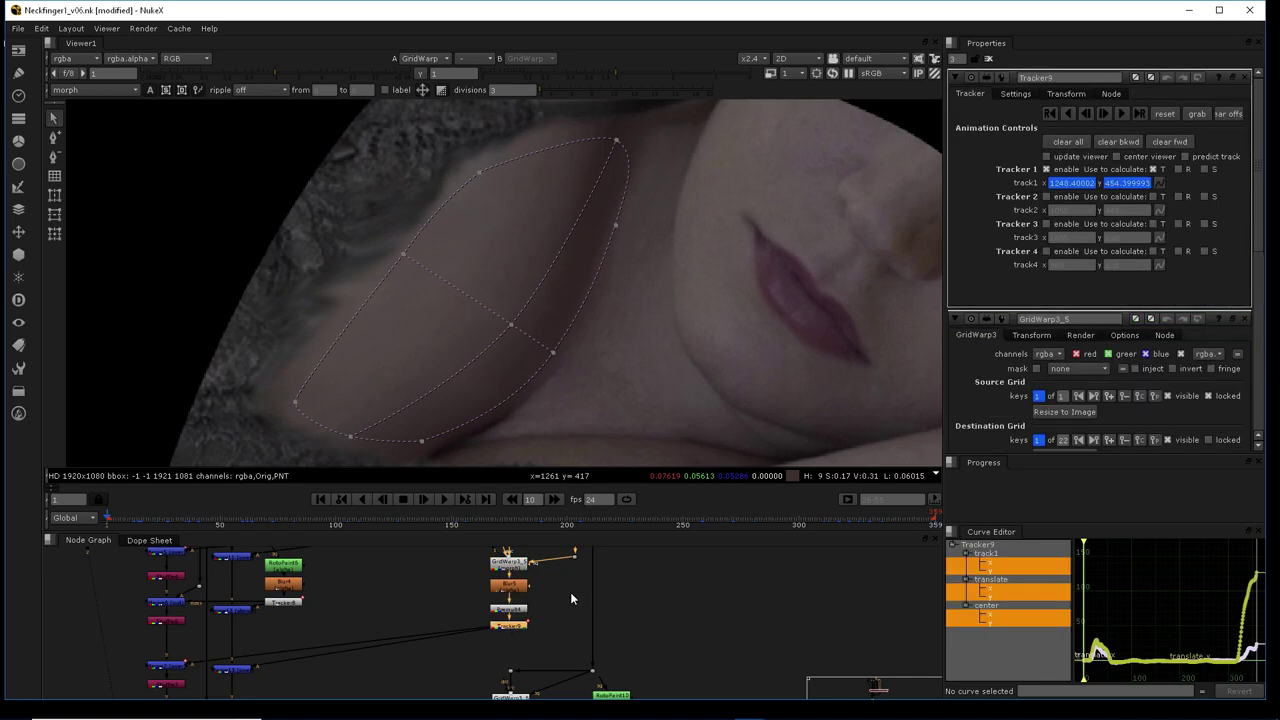
{"action": "middle_click_drag", "start_coordinate": [439, 615], "coordinate": [464, 608]}
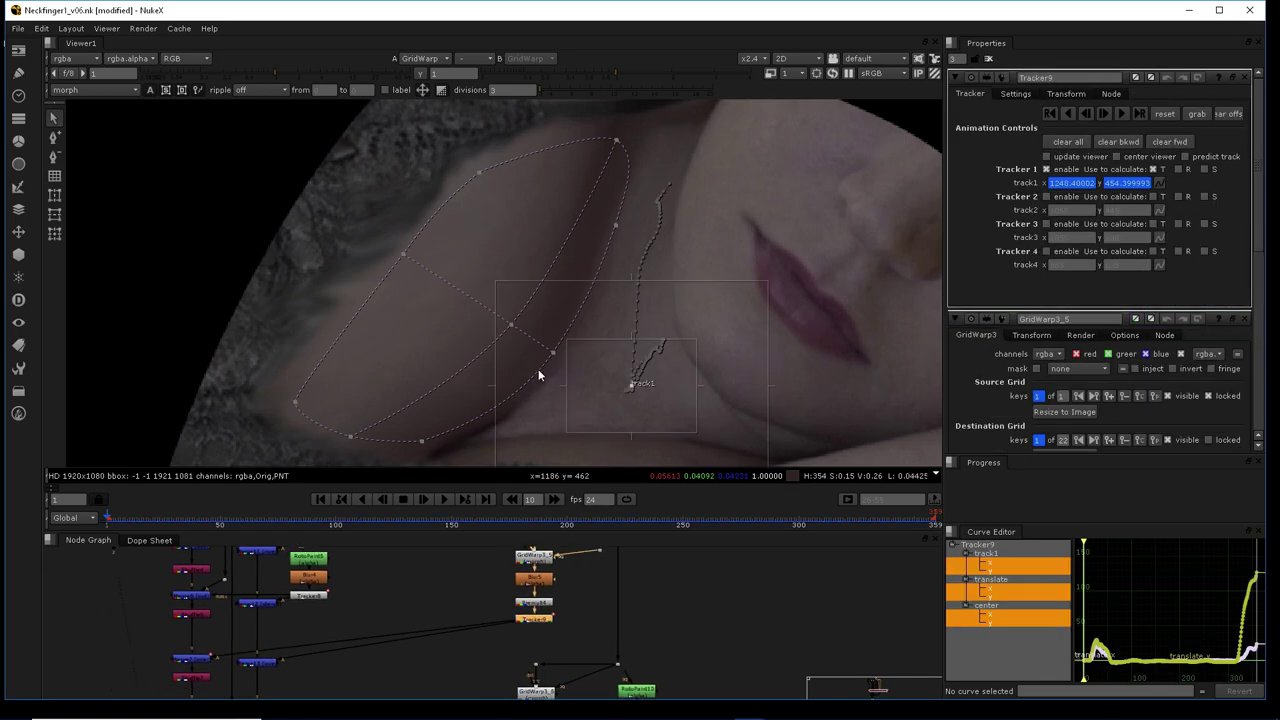
View the Merge7 output and play it from frame 1 to check the warped chest patch in motion
{"action": "scroll", "coordinate": [560, 354], "scroll_direction": "down", "scroll_amount": 1}
{"action": "middle_click_drag", "start_coordinate": [498, 381], "coordinate": [531, 352]}
{"action": "middle_click_drag", "start_coordinate": [382, 628], "coordinate": [533, 574]}
{"action": "left_click", "coordinate": [353, 608]}
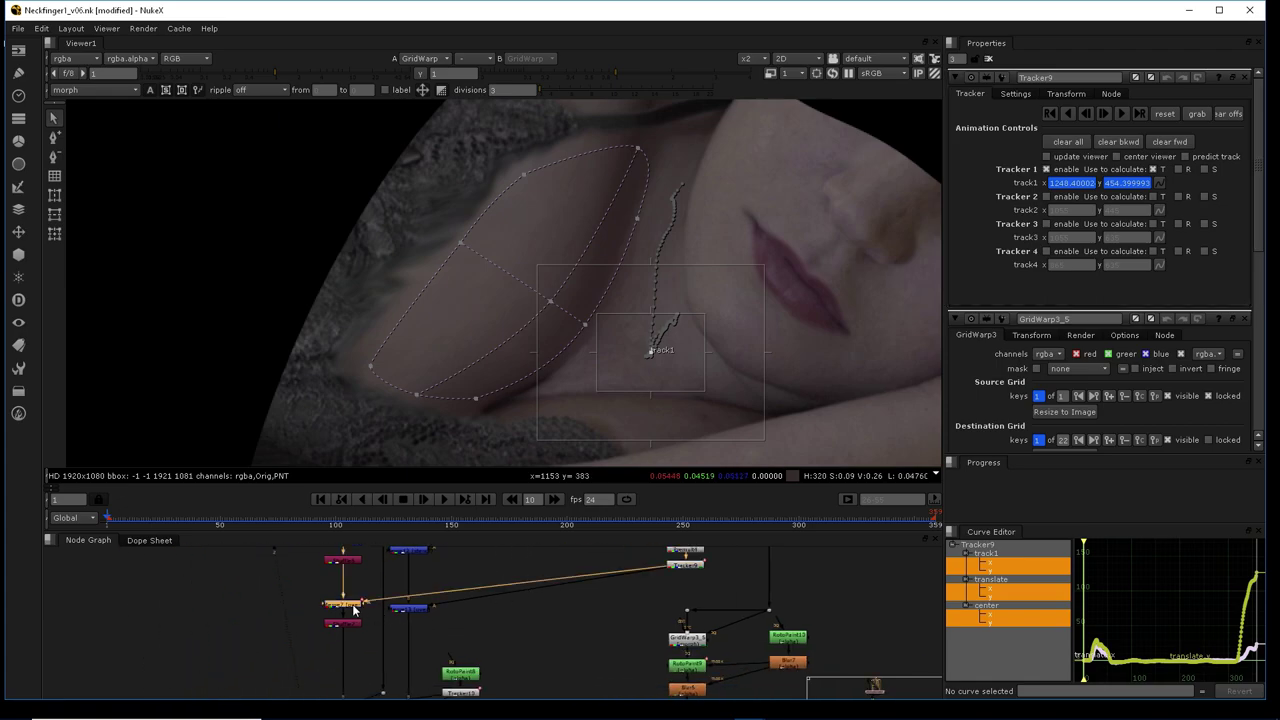
{"action": "key", "text": "1"}
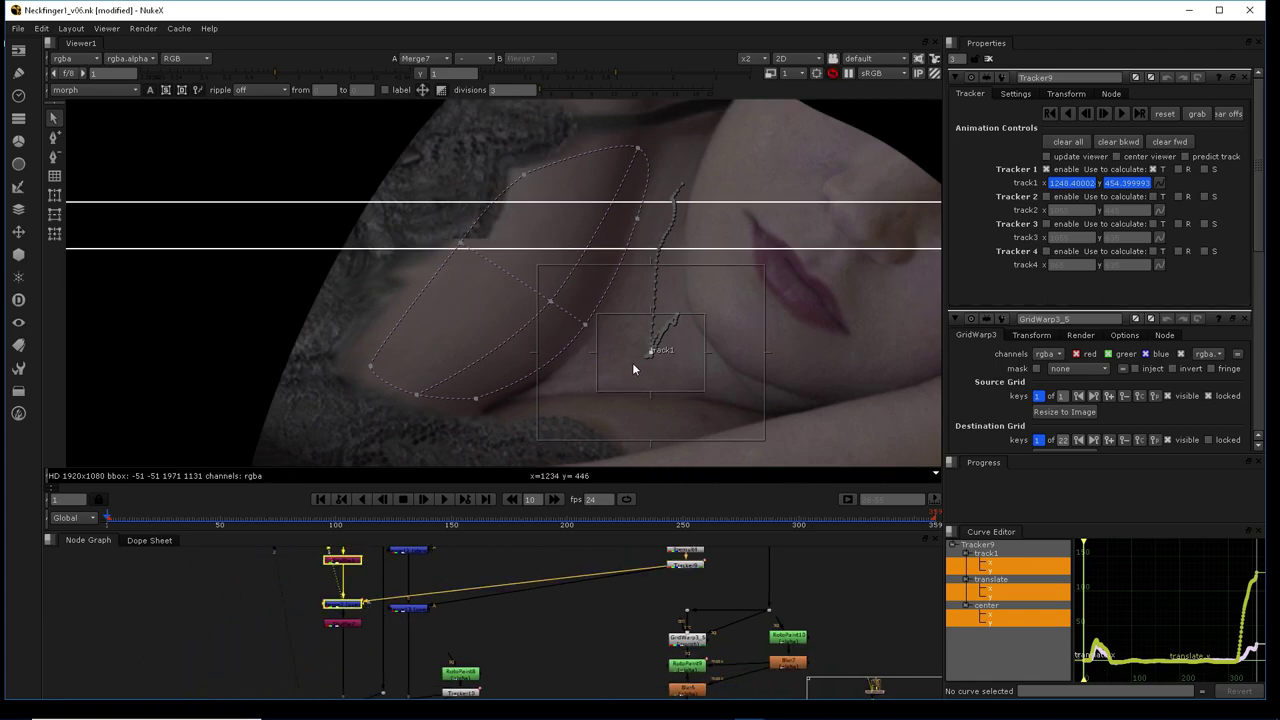
{"action": "middle_click_drag", "start_coordinate": [653, 364], "coordinate": [586, 337]}
{"action": "left_click", "coordinate": [445, 499]}
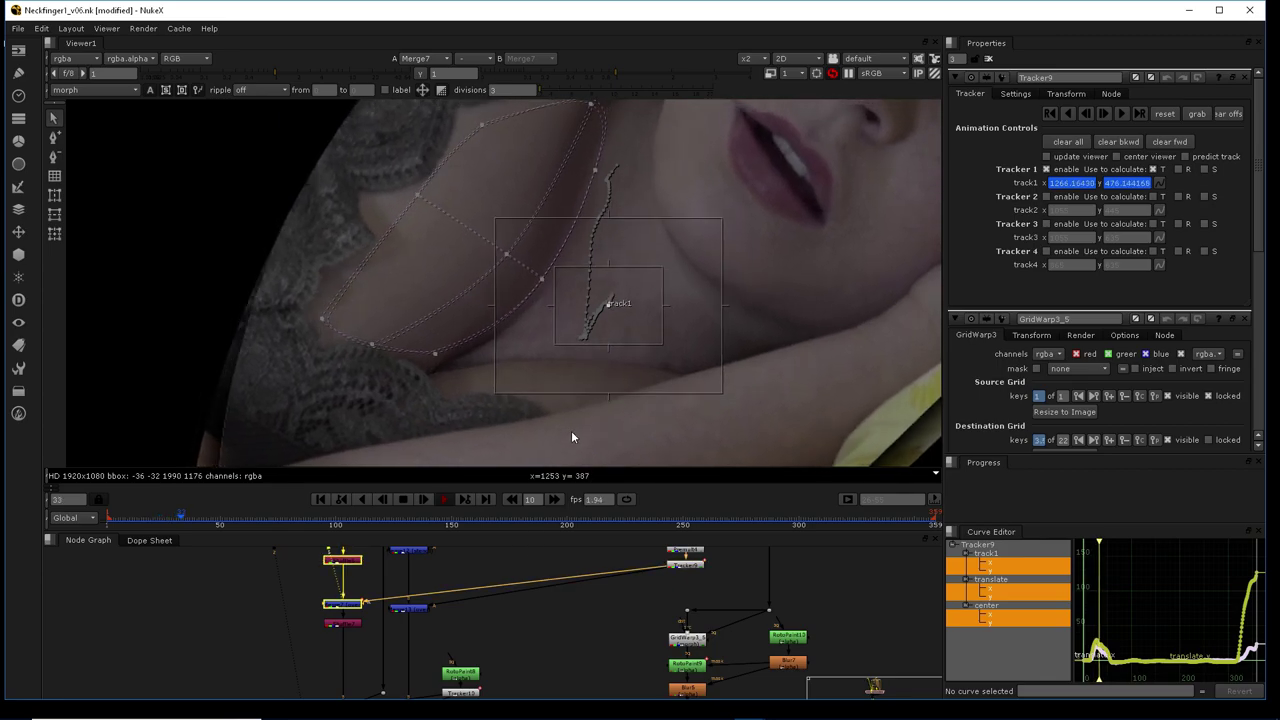
{"action": "left_click", "coordinate": [403, 499]}
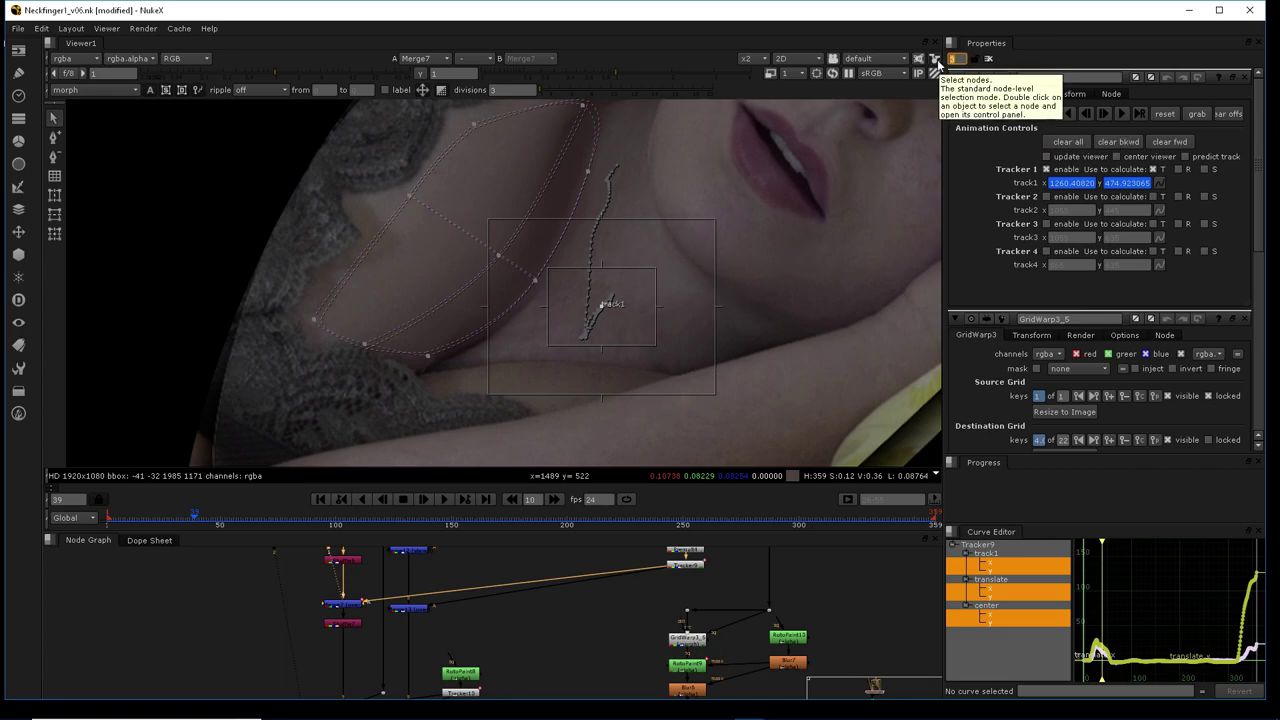
Limit the properties area to one open panel and open Merge7 to inspect its merge settings
{"action": "key", "text": "Return"}
{"action": "left_click", "coordinate": [349, 606]}
{"action": "double_click", "coordinate": [350, 607]}
Open GridWarp3_6 and frame its warp grid on the cheek beside the hand
{"action": "middle_click_drag", "start_coordinate": [583, 600], "coordinate": [499, 625]}
{"action": "scroll", "coordinate": [470, 611], "scroll_direction": "down", "scroll_amount": 3}
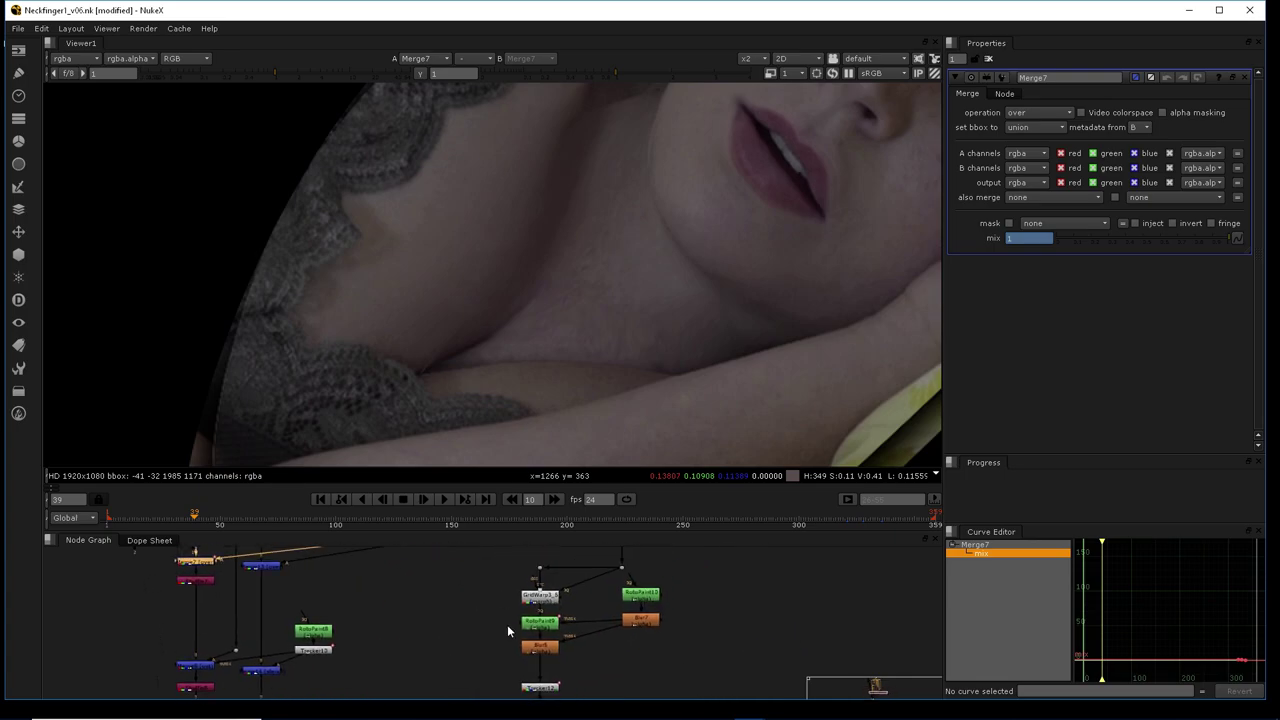
{"action": "left_click", "coordinate": [548, 600]}
{"action": "double_click", "coordinate": [548, 600]}
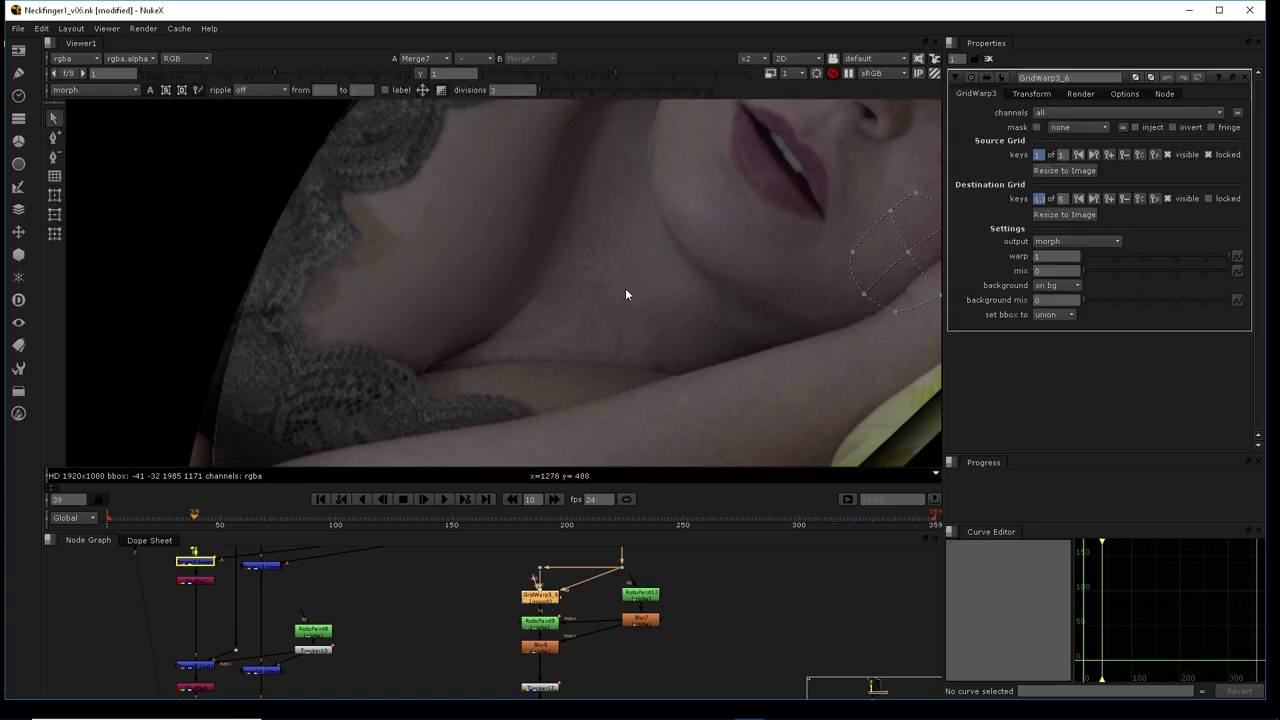
{"action": "middle_click_drag", "start_coordinate": [465, 336], "coordinate": [422, 342]}
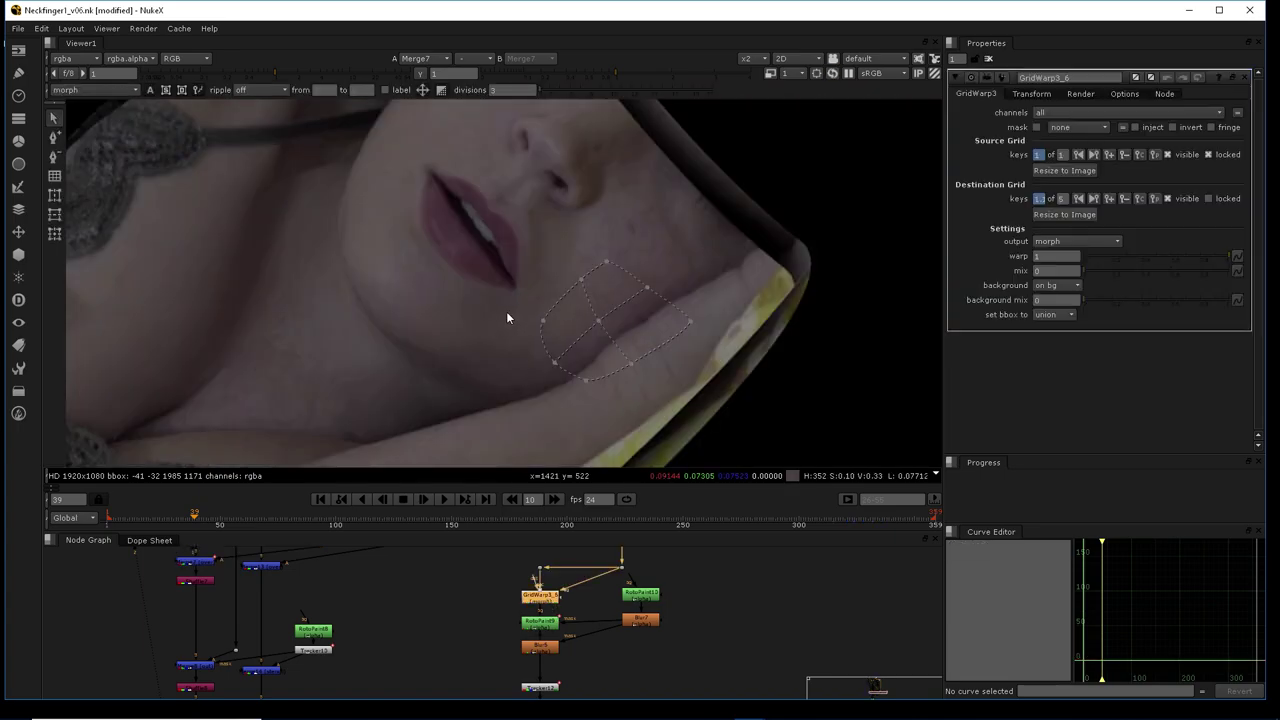
{"action": "middle_click_drag", "start_coordinate": [506, 312], "coordinate": [427, 324]}
View the Premult5 output to examine the isolated cheek patch of the GridWarp3_6 branch
{"action": "mouse_move", "coordinate": [450, 664]}
{"action": "middle_mouse_down"}
{"action": "mouse_move", "coordinate": [454, 610]}
{"action": "mouse_move", "coordinate": [441, 676]}
{"action": "middle_mouse_up"}
{"action": "middle_click_drag", "start_coordinate": [580, 651], "coordinate": [589, 589]}
{"action": "left_click", "coordinate": [544, 651]}
{"action": "key", "text": "1"}
{"action": "left_click", "coordinate": [573, 549]}
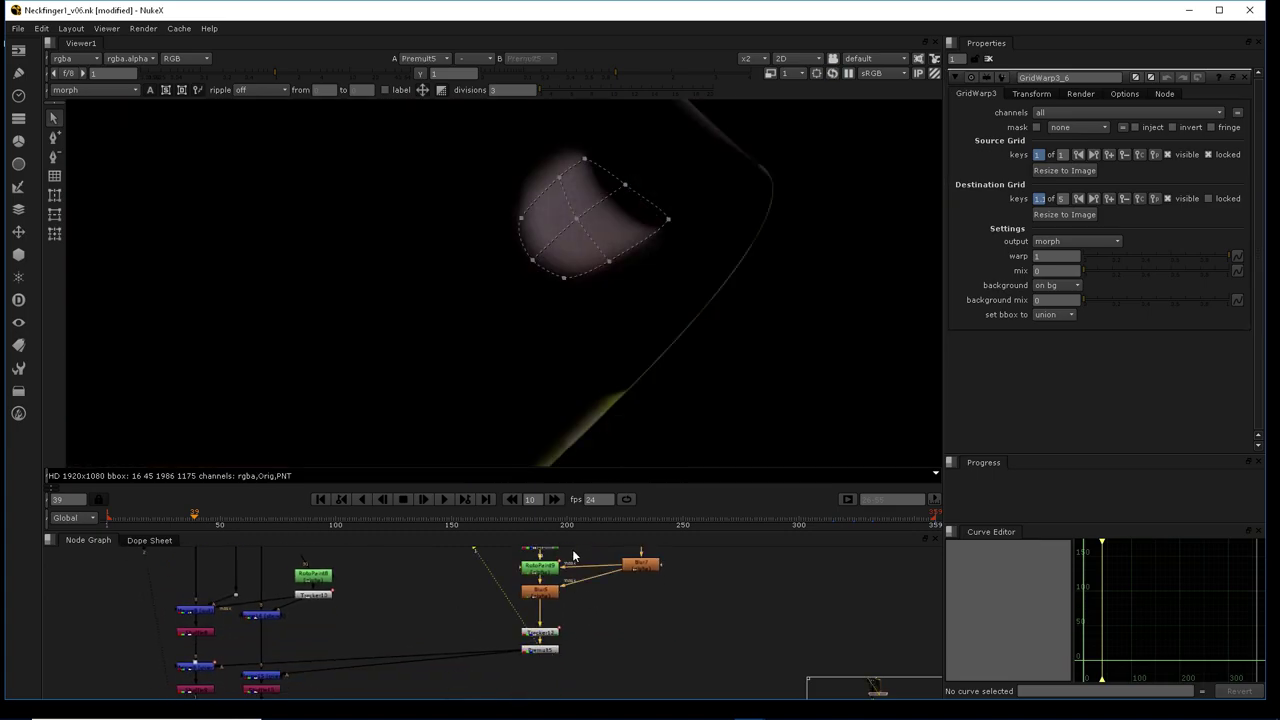
Allow several open properties panels and open RotoPaint9 together with GridWarp3_6 to inspect the Bezier around the cheek patch
{"action": "middle_click_drag", "start_coordinate": [576, 585], "coordinate": [582, 623]}
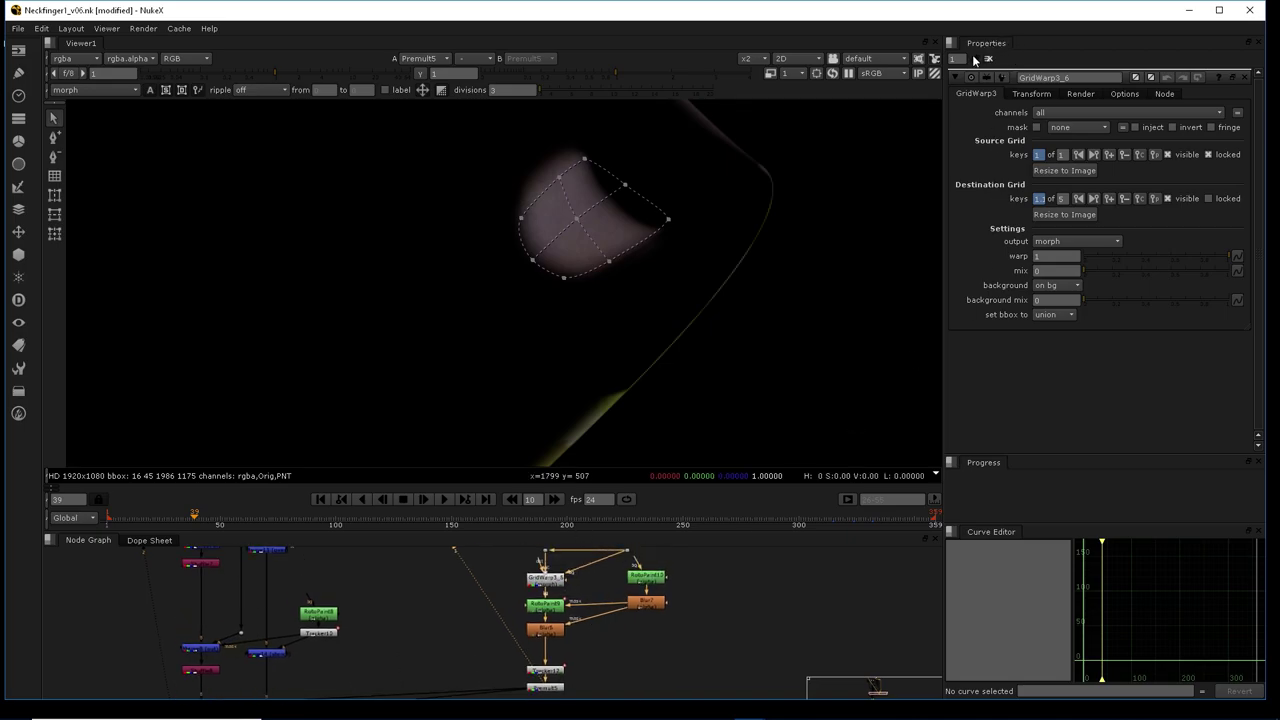
{"action": "left_click_drag", "start_coordinate": [966, 58], "coordinate": [909, 79]}
{"action": "middle_click_drag", "start_coordinate": [588, 590], "coordinate": [576, 622]}
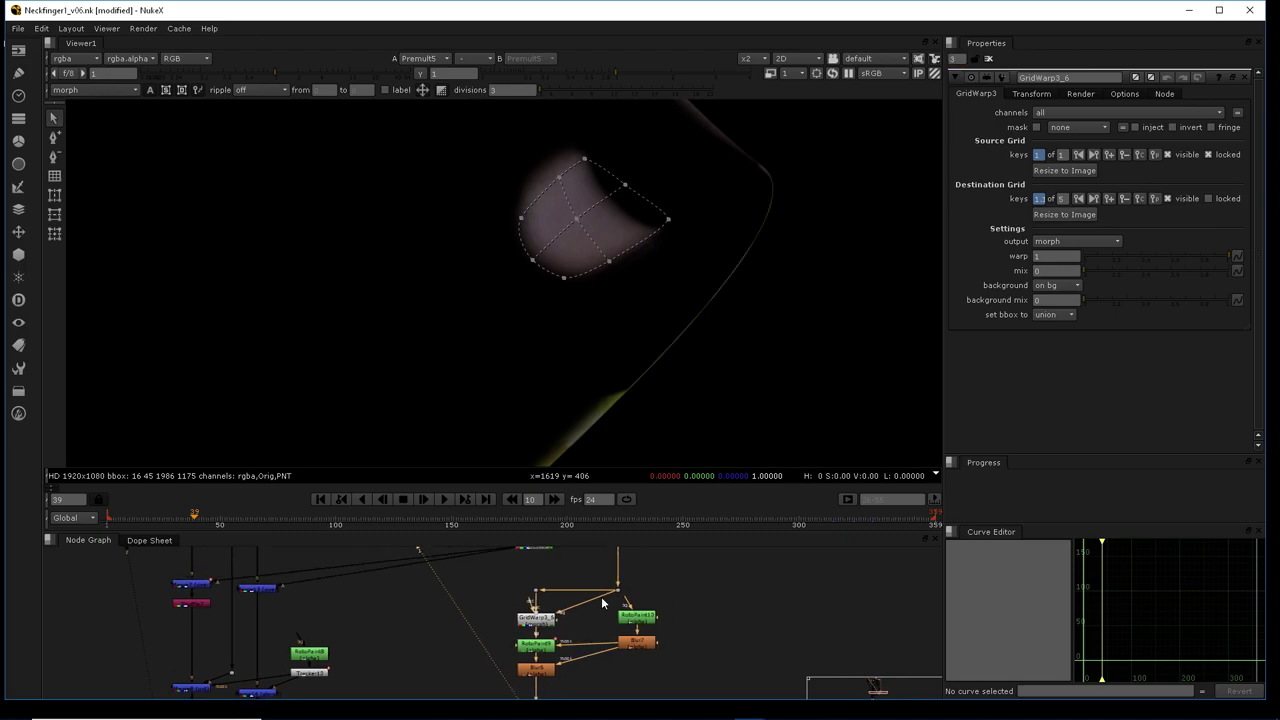
{"action": "left_click", "coordinate": [550, 650]}
{"action": "double_click", "coordinate": [549, 645]}
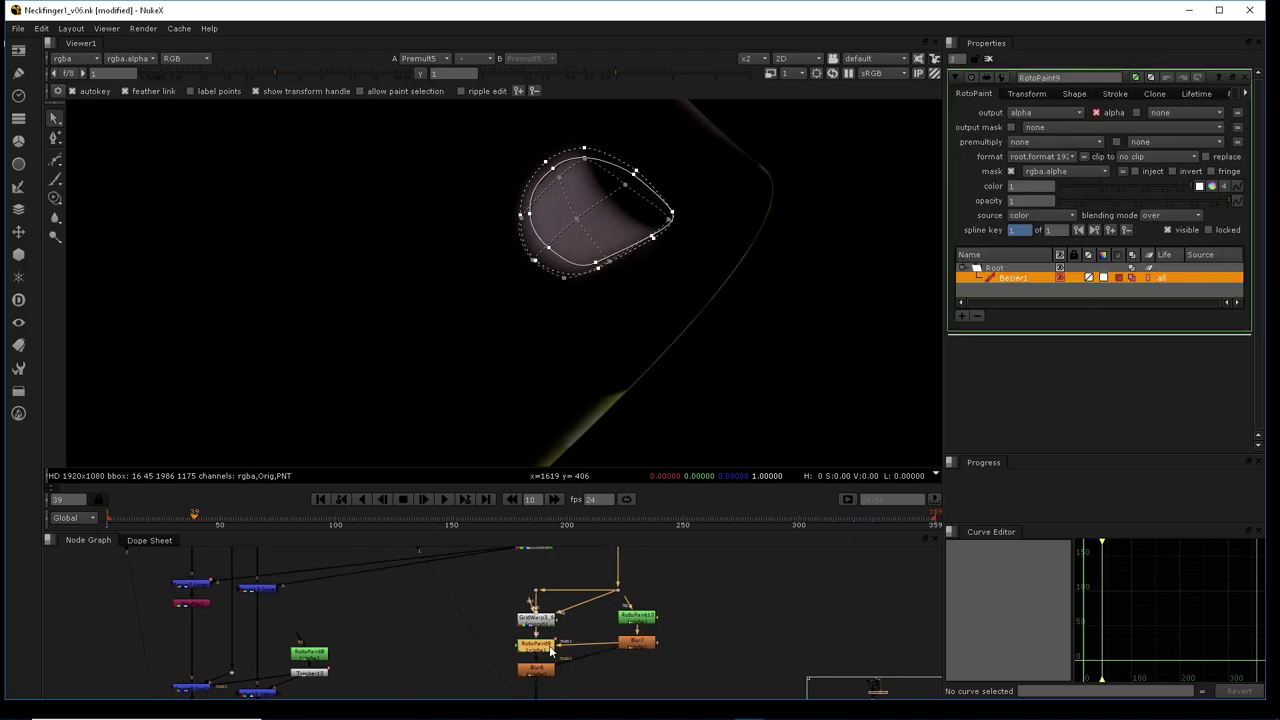
Open Tracker12 above Premult5 to inspect its track1 path over the cheek patch
{"action": "middle_click_drag", "start_coordinate": [590, 652], "coordinate": [589, 600]}
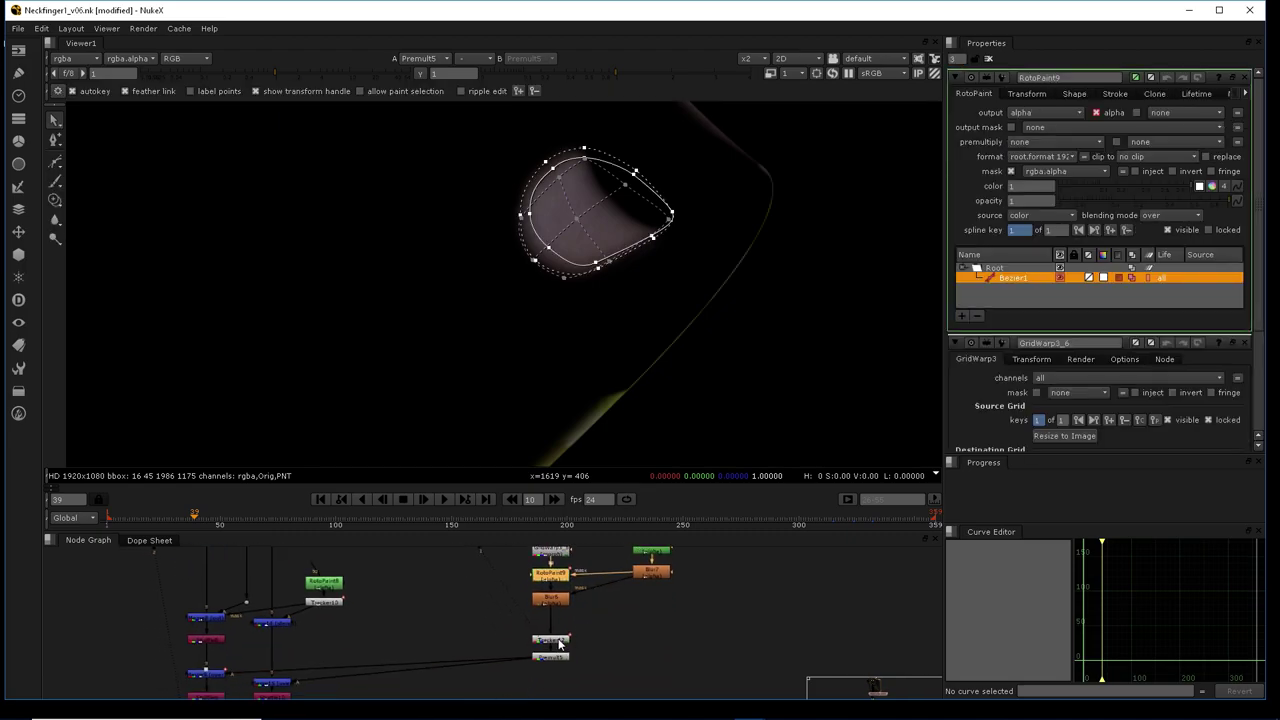
{"action": "scroll", "coordinate": [558, 645], "scroll_direction": "up", "scroll_amount": 4}
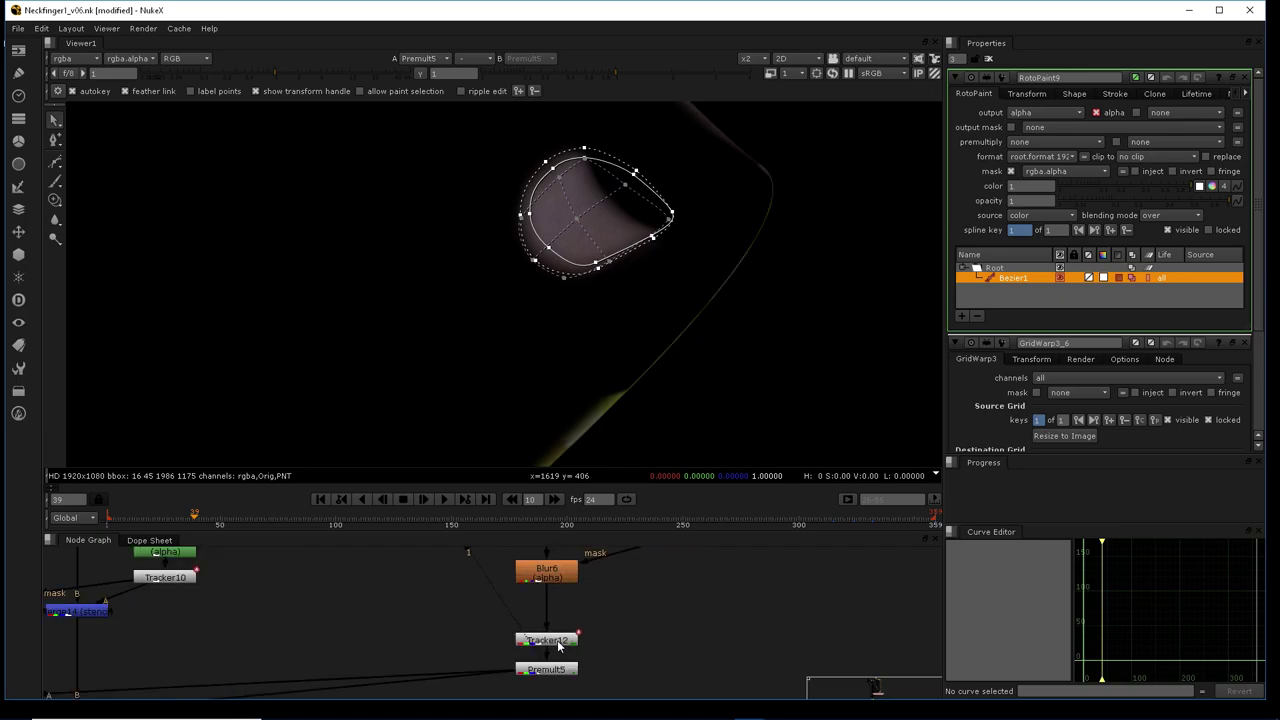
{"action": "left_click", "coordinate": [558, 641]}
{"action": "double_click", "coordinate": [558, 641]}
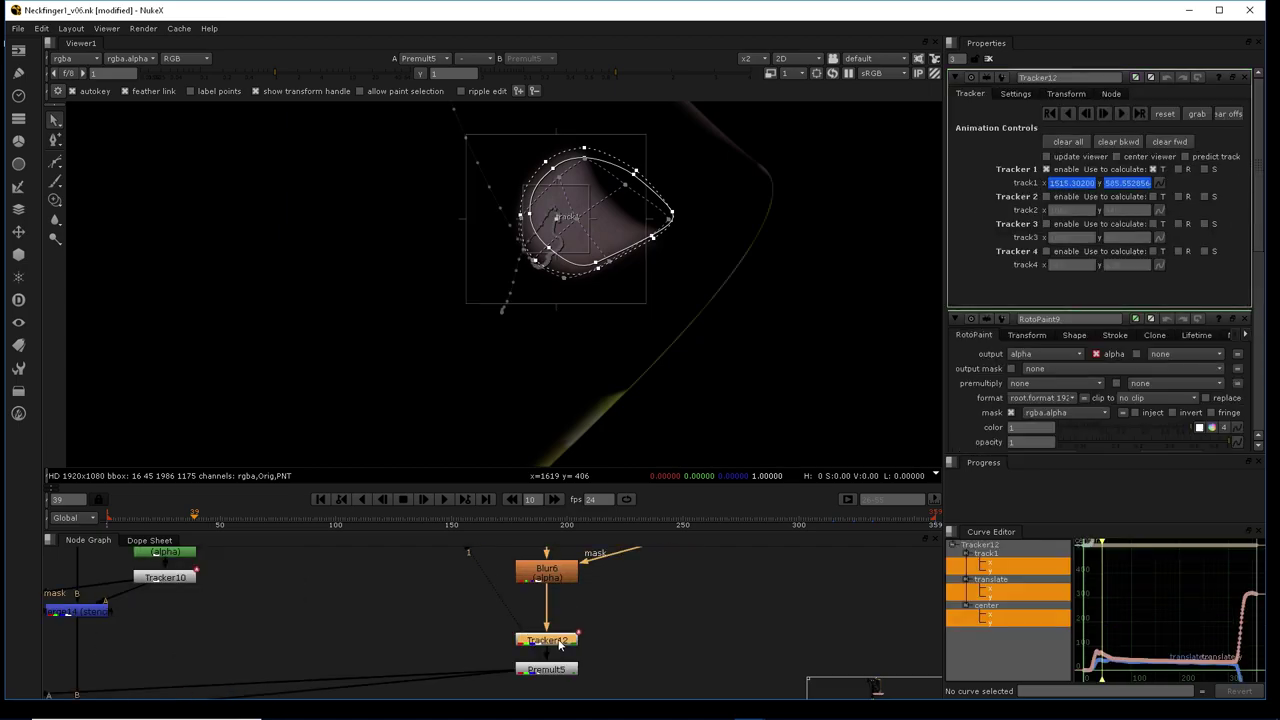
{"action": "middle_click_drag", "start_coordinate": [366, 632], "coordinate": [439, 619]}
Play the Premult5 output from frame 1 and again near the end of the shot to check how the cheek patch follows the track
{"action": "left_click", "coordinate": [321, 499]}
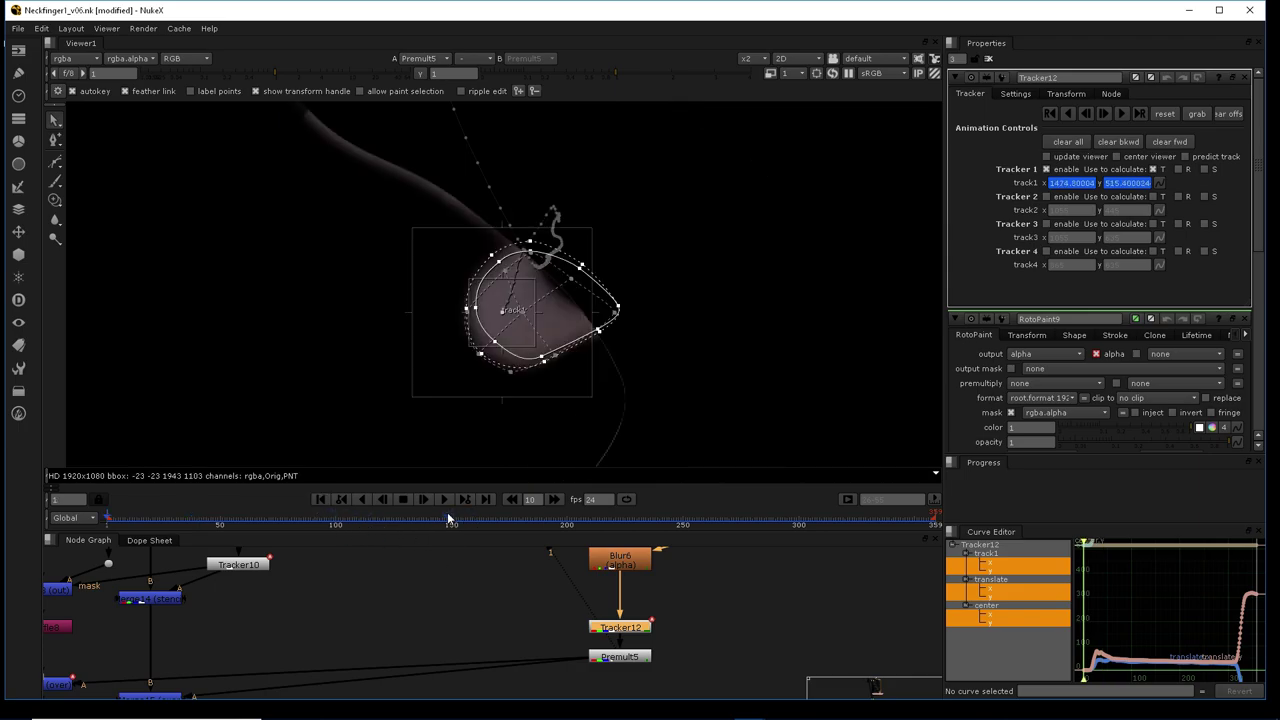
{"action": "left_click", "coordinate": [444, 499]}
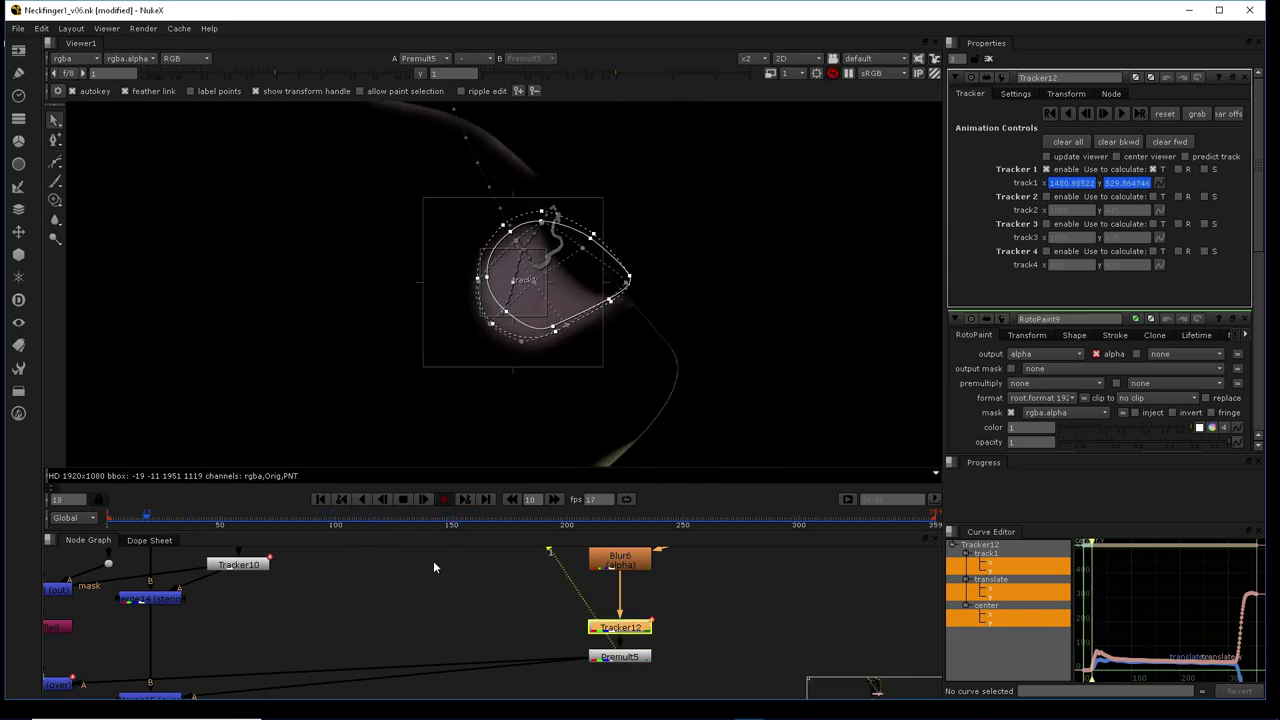
{"action": "scroll", "coordinate": [704, 362], "scroll_direction": "down", "scroll_amount": 3}
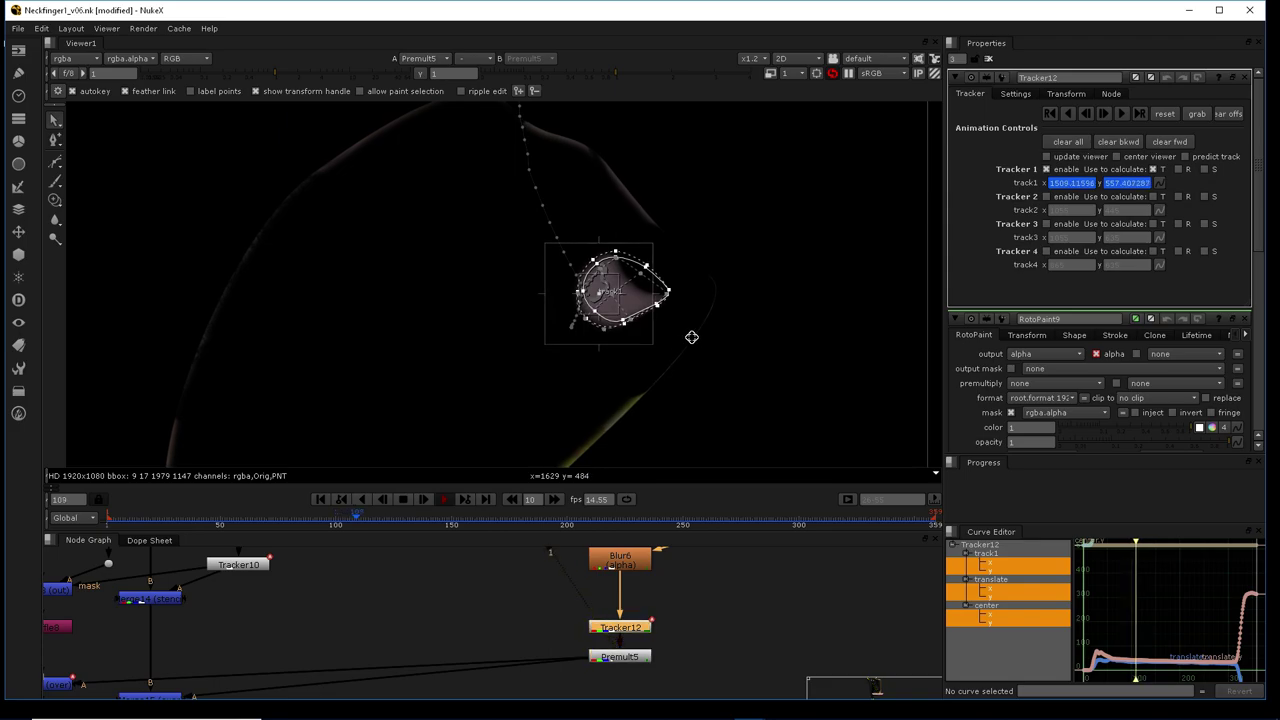
{"action": "scroll", "coordinate": [692, 339], "scroll_direction": "up", "scroll_amount": 2}
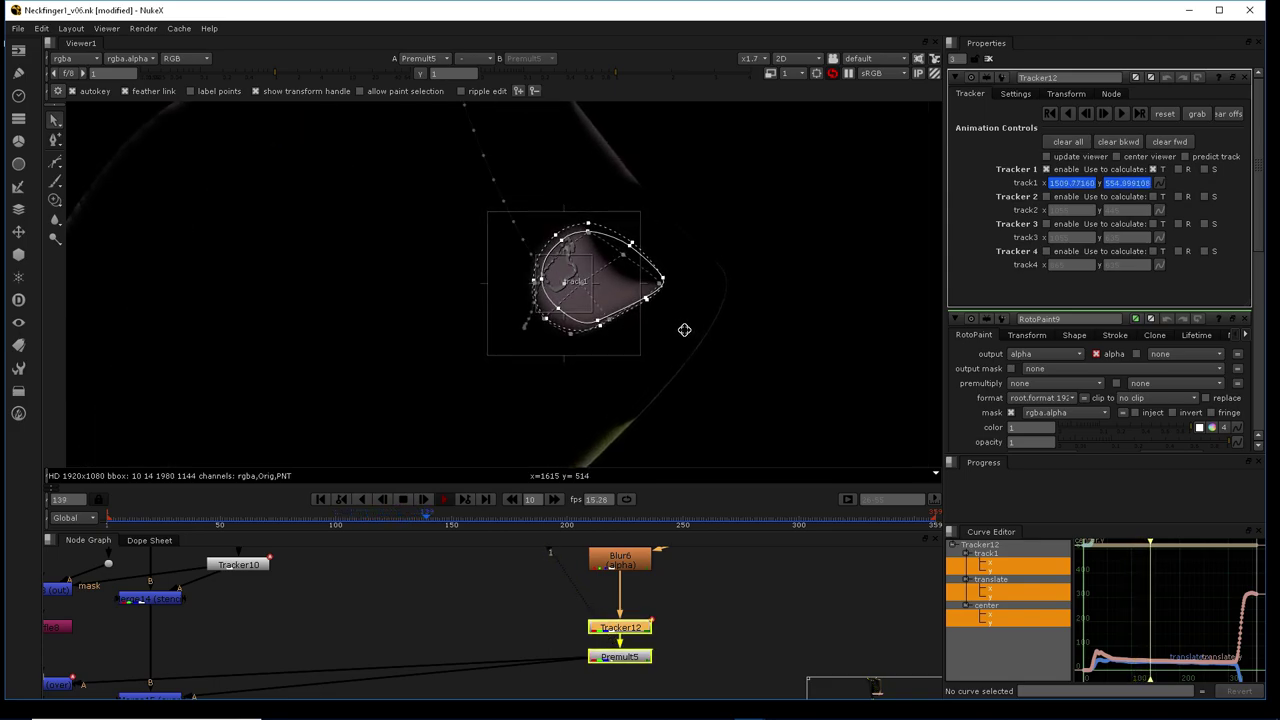
{"action": "left_click", "coordinate": [404, 499]}
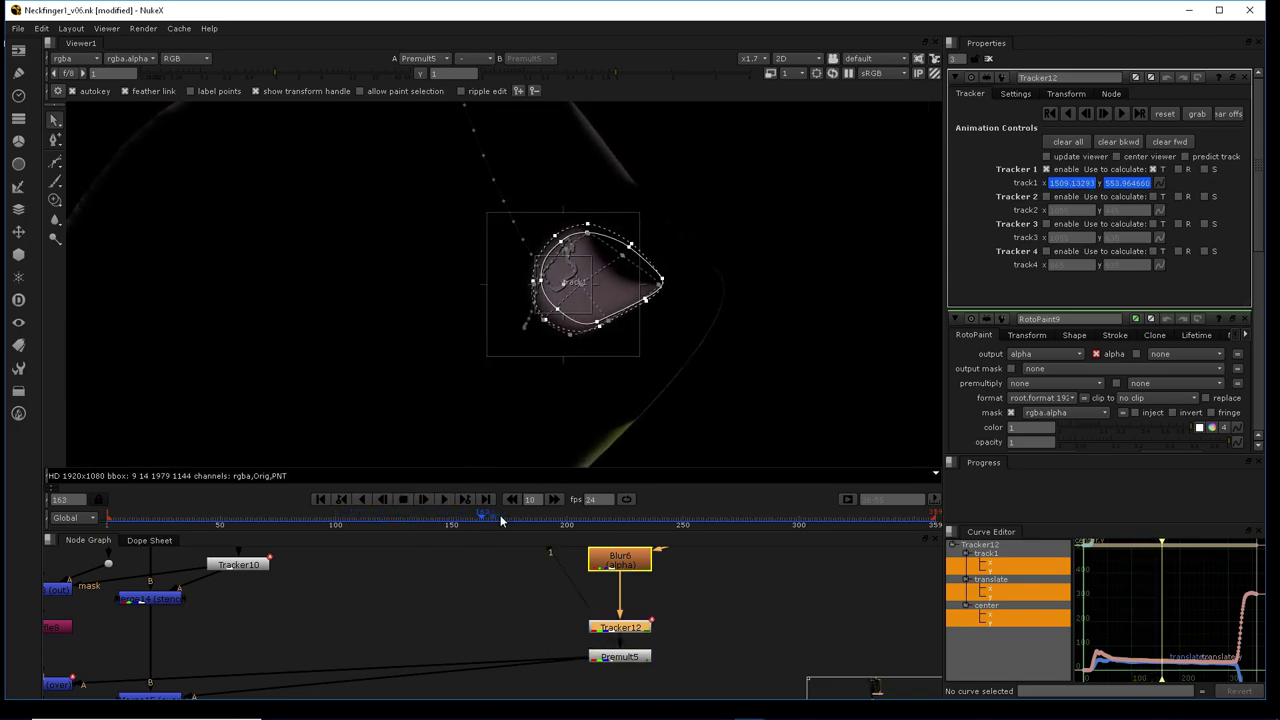
{"action": "left_click", "coordinate": [758, 519]}
{"action": "left_click", "coordinate": [443, 499]}
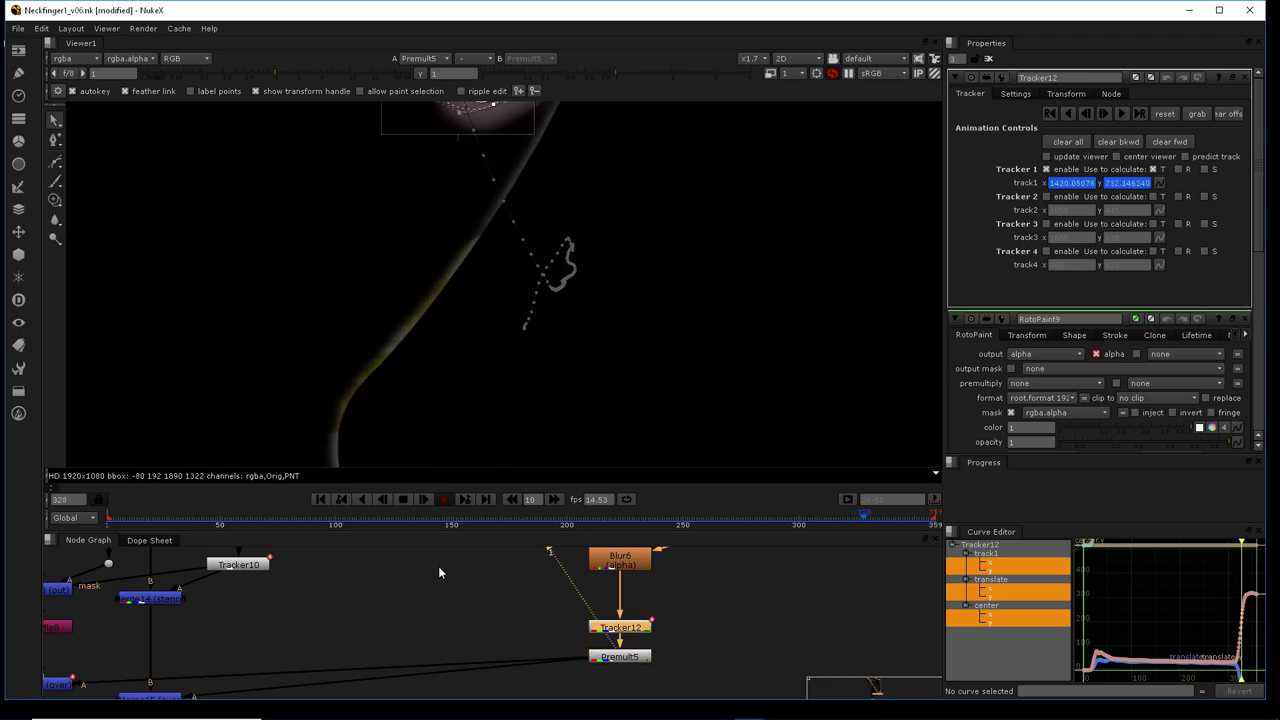
Limit the properties area to one open panel and view the Merge9 output
{"action": "scroll", "coordinate": [402, 605], "scroll_direction": "down", "scroll_amount": 3}
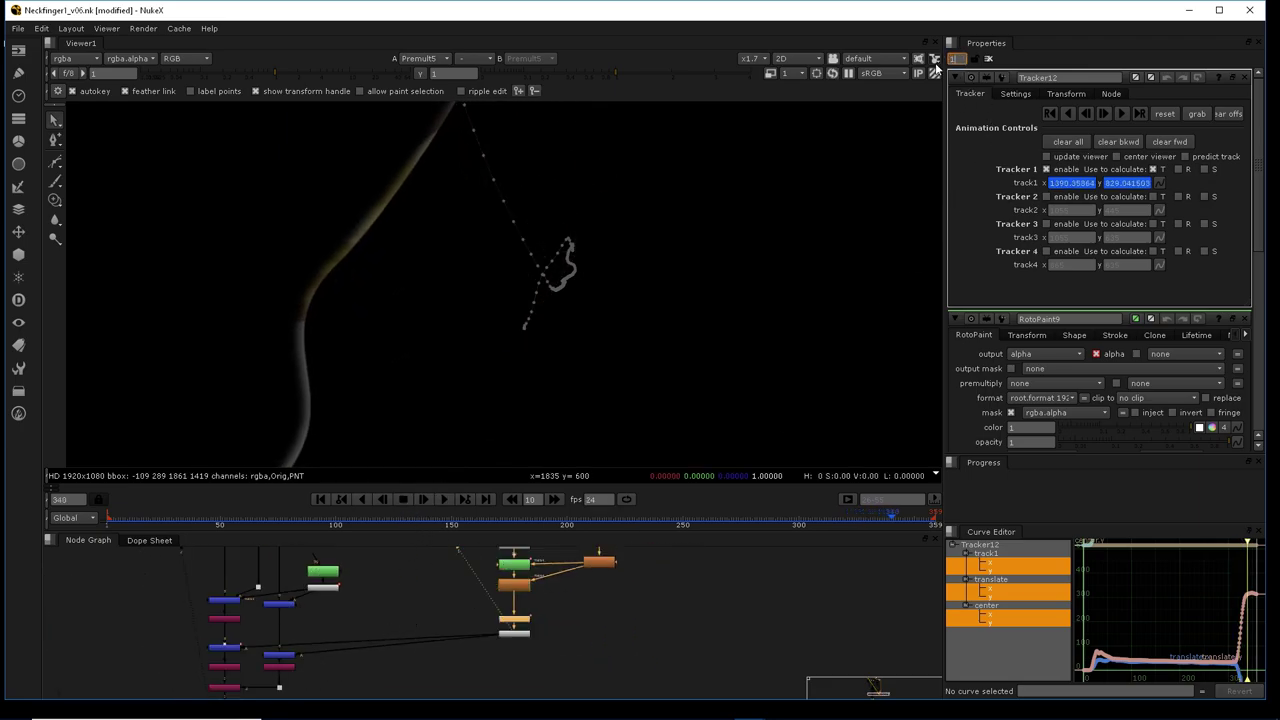
{"action": "key", "text": "Return"}
{"action": "middle_click_drag", "start_coordinate": [330, 652], "coordinate": [439, 599]}
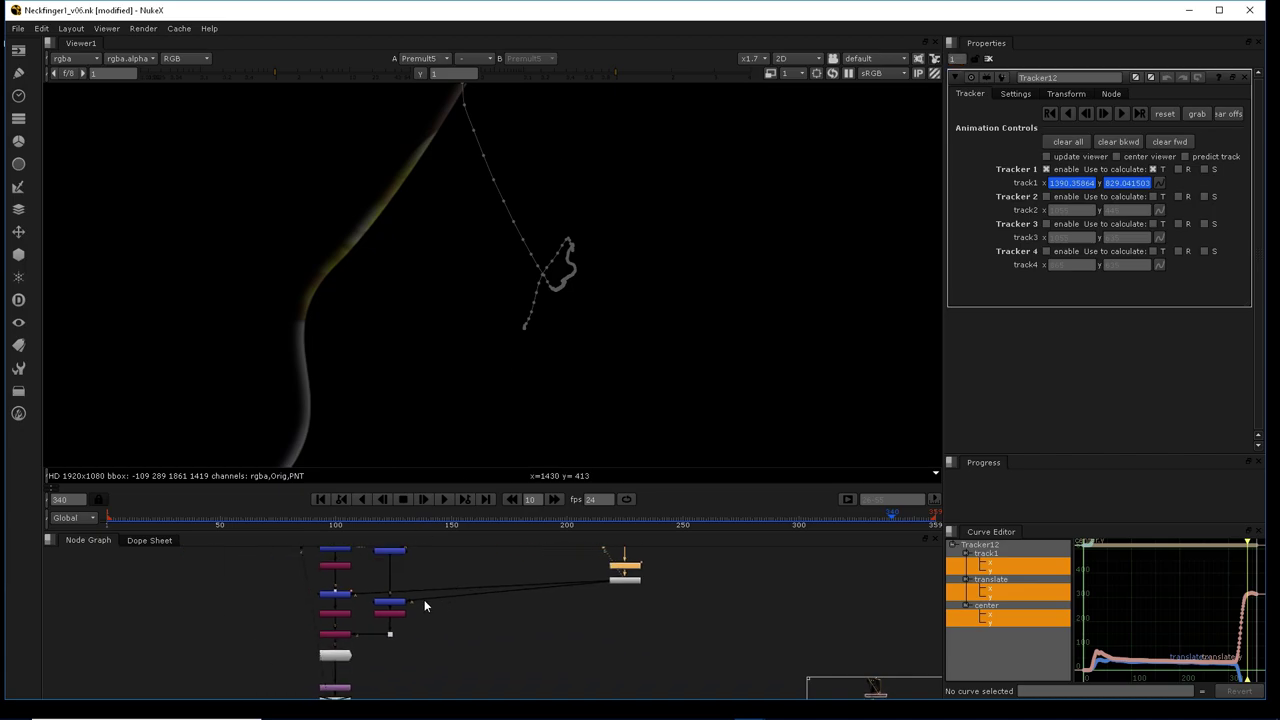
{"action": "scroll", "coordinate": [359, 602], "scroll_direction": "up", "scroll_amount": 3}
{"action": "left_click", "coordinate": [329, 590]}
{"action": "key", "text": "1"}
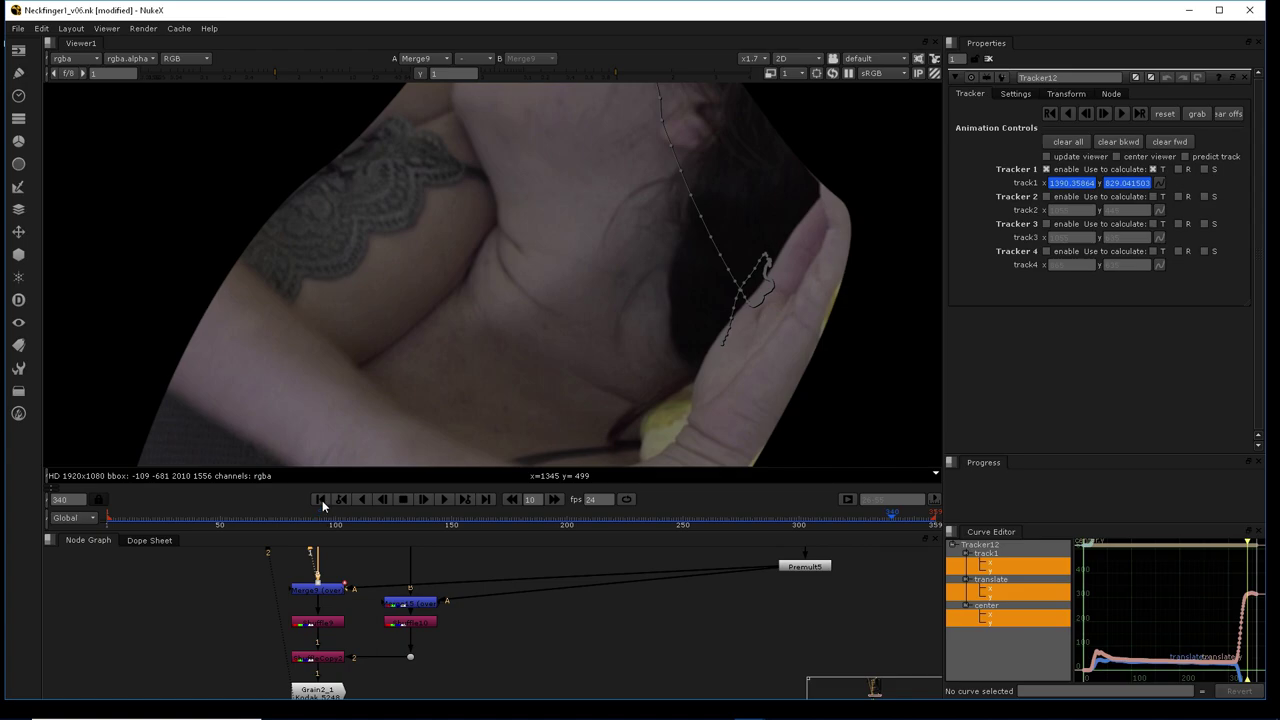
Go to frame 233 and on to frame 247 to examine the merged cheek area close up
{"action": "middle_click_drag", "start_coordinate": [701, 291], "coordinate": [629, 391]}
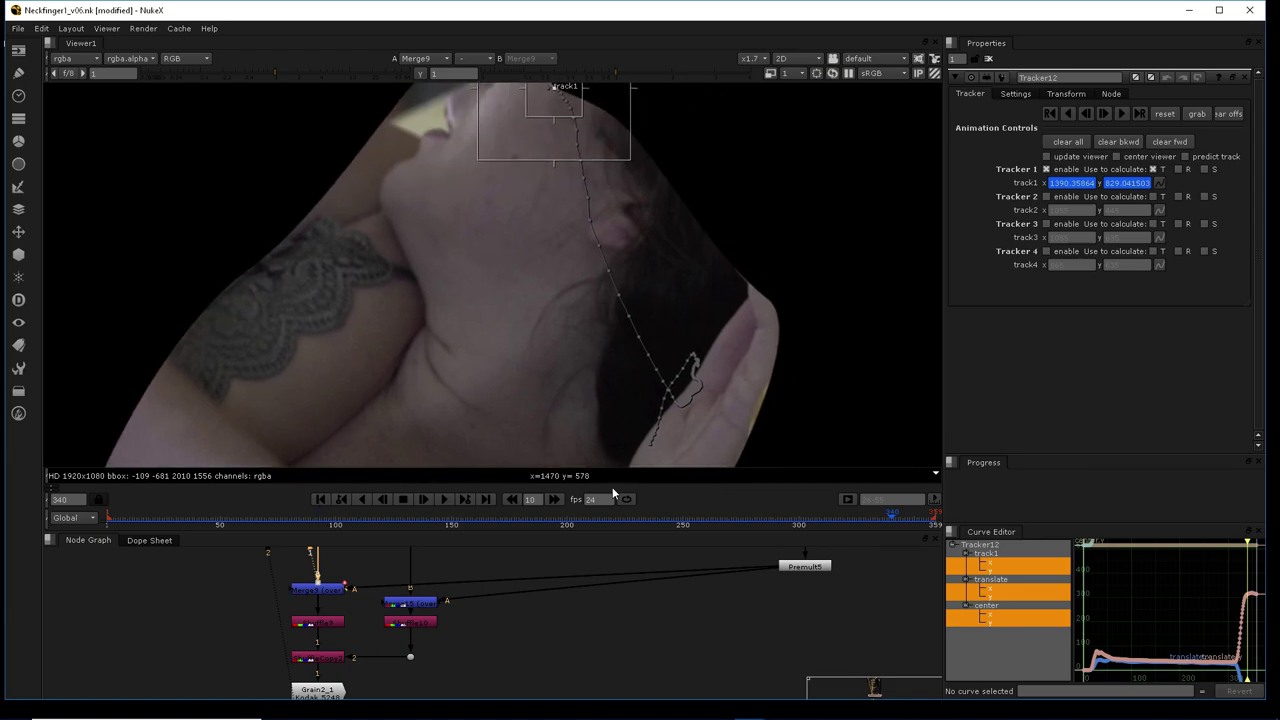
{"action": "left_click", "coordinate": [645, 519]}
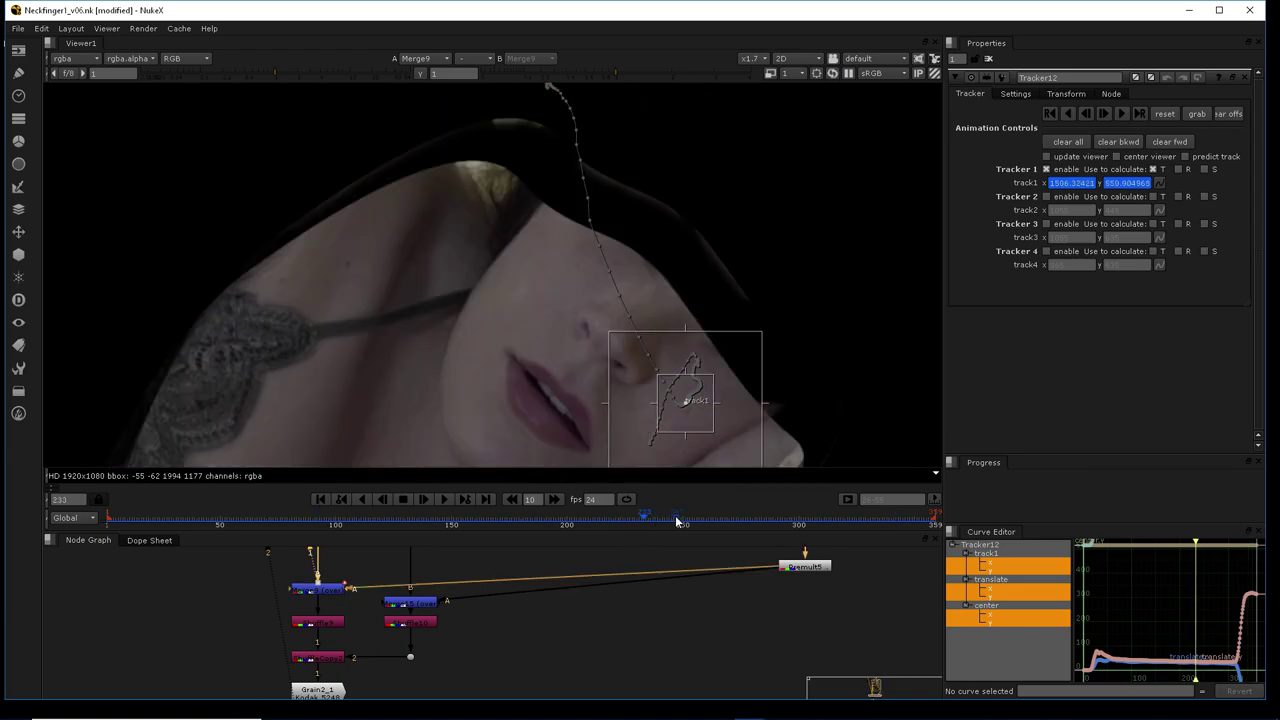
{"action": "left_click", "coordinate": [676, 520]}
{"action": "scroll", "coordinate": [657, 290], "scroll_direction": "up", "scroll_amount": 3}
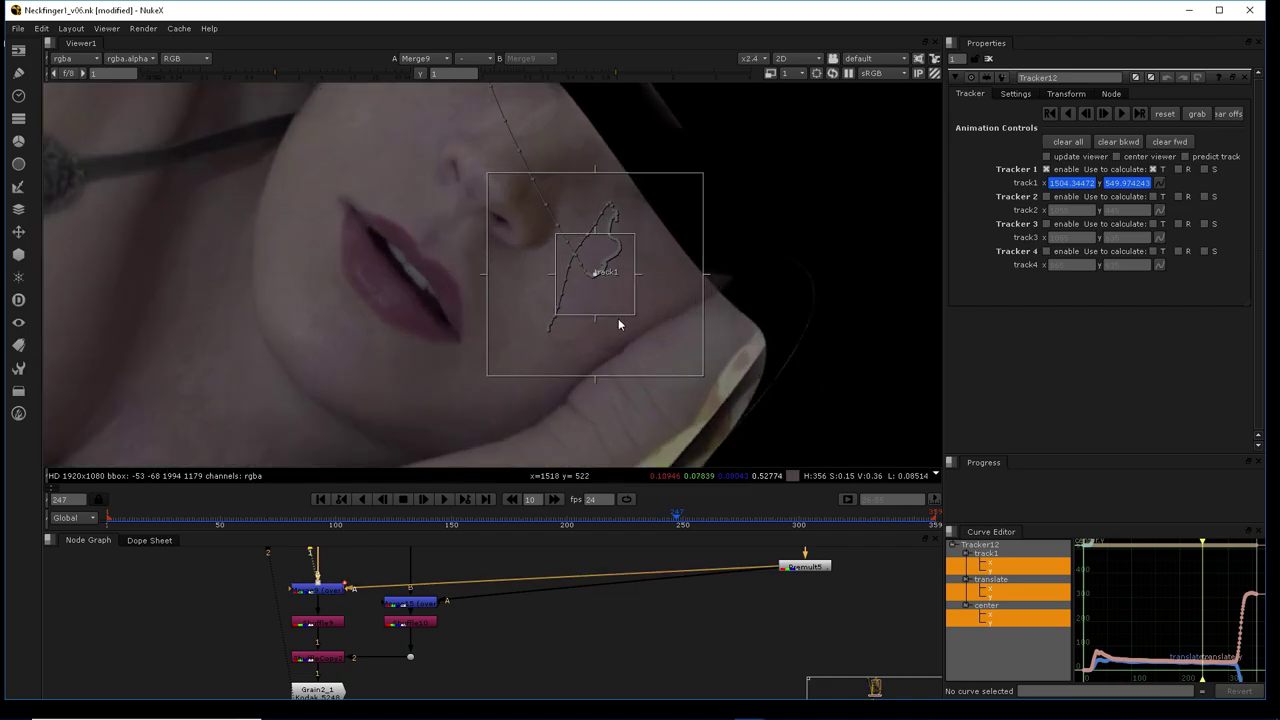
{"action": "middle_click_drag", "start_coordinate": [678, 338], "coordinate": [636, 334]}
Allow several open properties panels and open GridWarp3_6 together with Tracker12 to compare the grid with the track
{"action": "middle_click_drag", "start_coordinate": [584, 625], "coordinate": [508, 670]}
{"action": "middle_click_drag", "start_coordinate": [729, 566], "coordinate": [704, 616]}
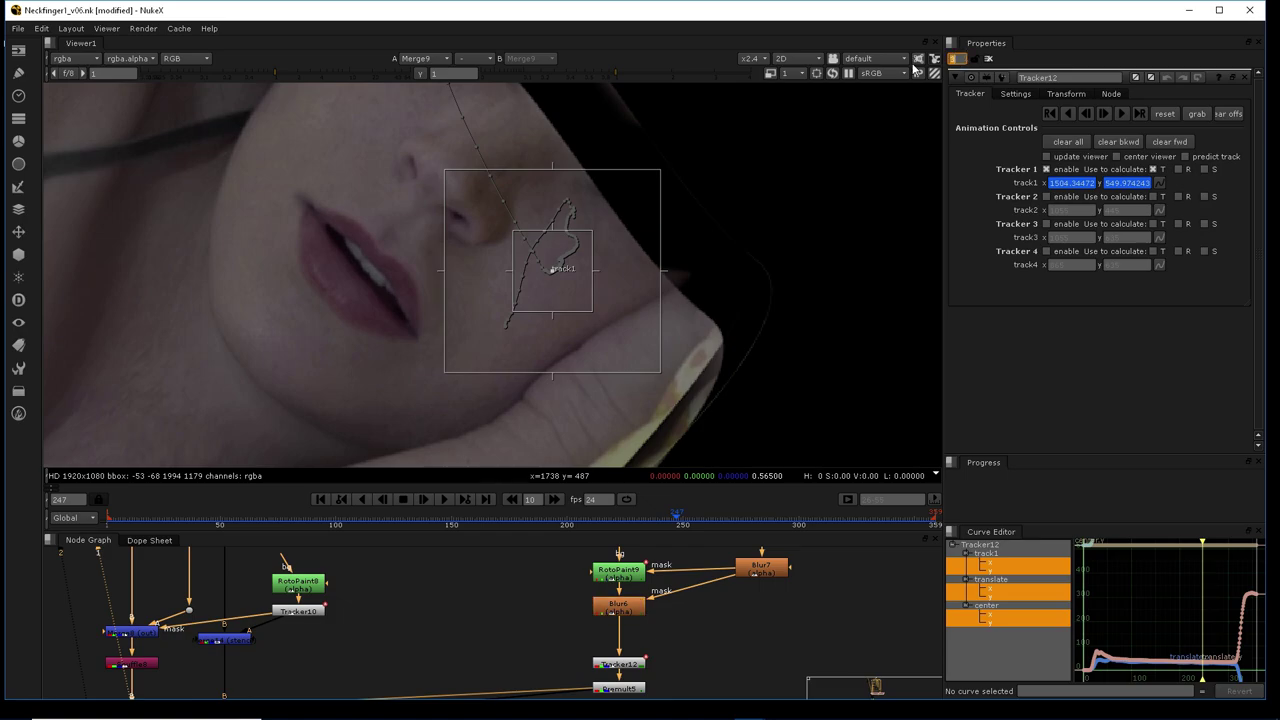
{"action": "middle_click_drag", "start_coordinate": [543, 613], "coordinate": [532, 662]}
{"action": "left_click", "coordinate": [604, 595]}
{"action": "key", "text": "Return"}
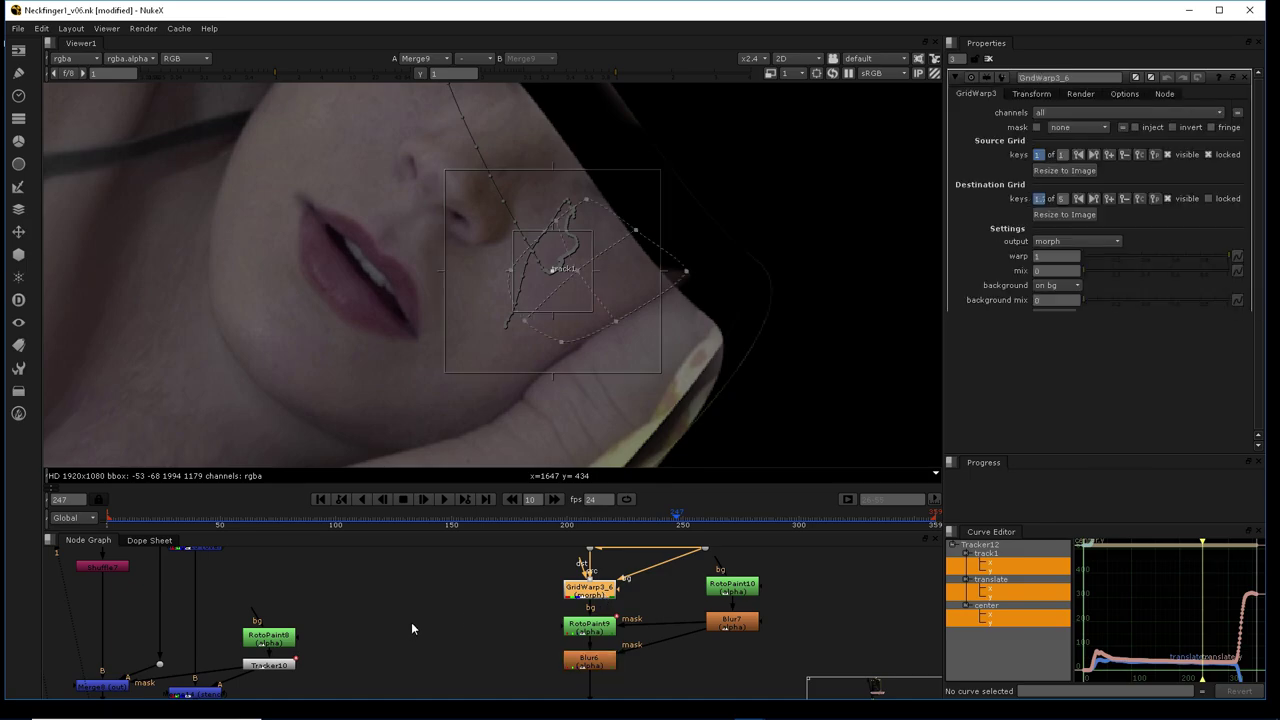
Trace the cheek branch from Premult5 down to the main stream and select Merge9
{"action": "middle_click_drag", "start_coordinate": [343, 642], "coordinate": [637, 526]}
{"action": "middle_click_drag", "start_coordinate": [444, 580], "coordinate": [475, 584]}
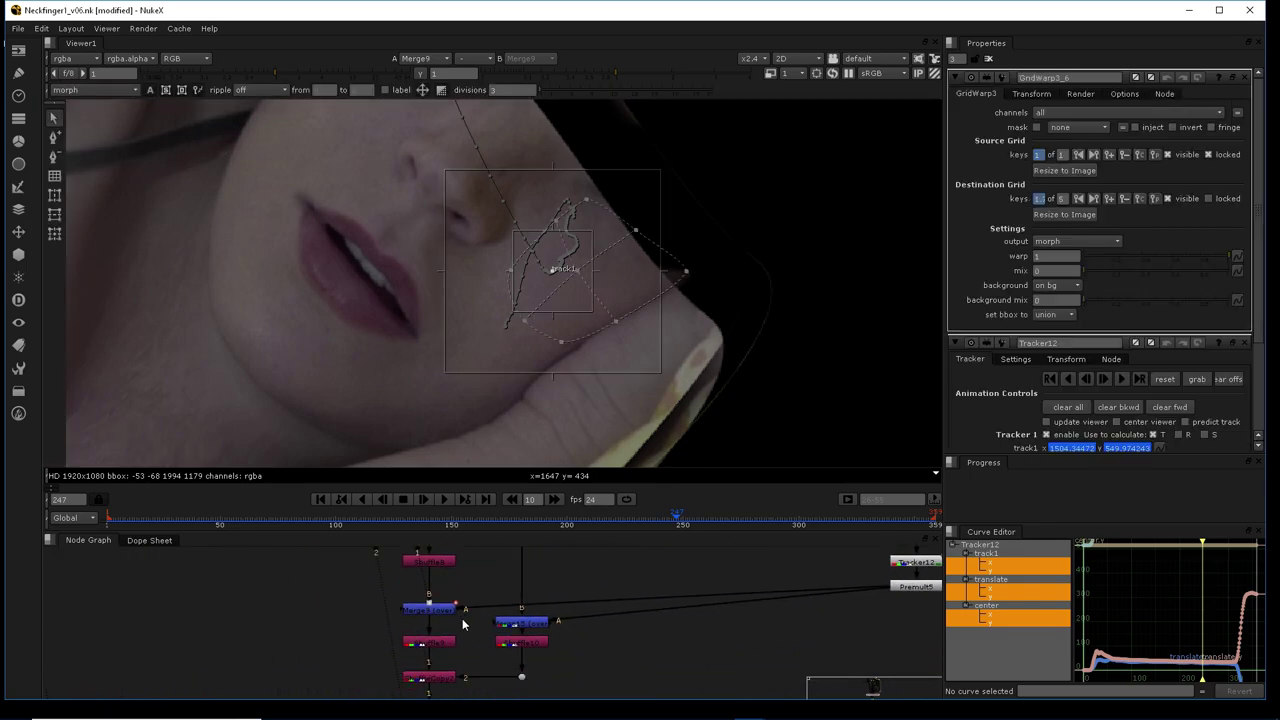
{"action": "scroll", "coordinate": [505, 618], "scroll_direction": "down", "scroll_amount": 4}
{"action": "middle_click_drag", "start_coordinate": [576, 597], "coordinate": [550, 643]}
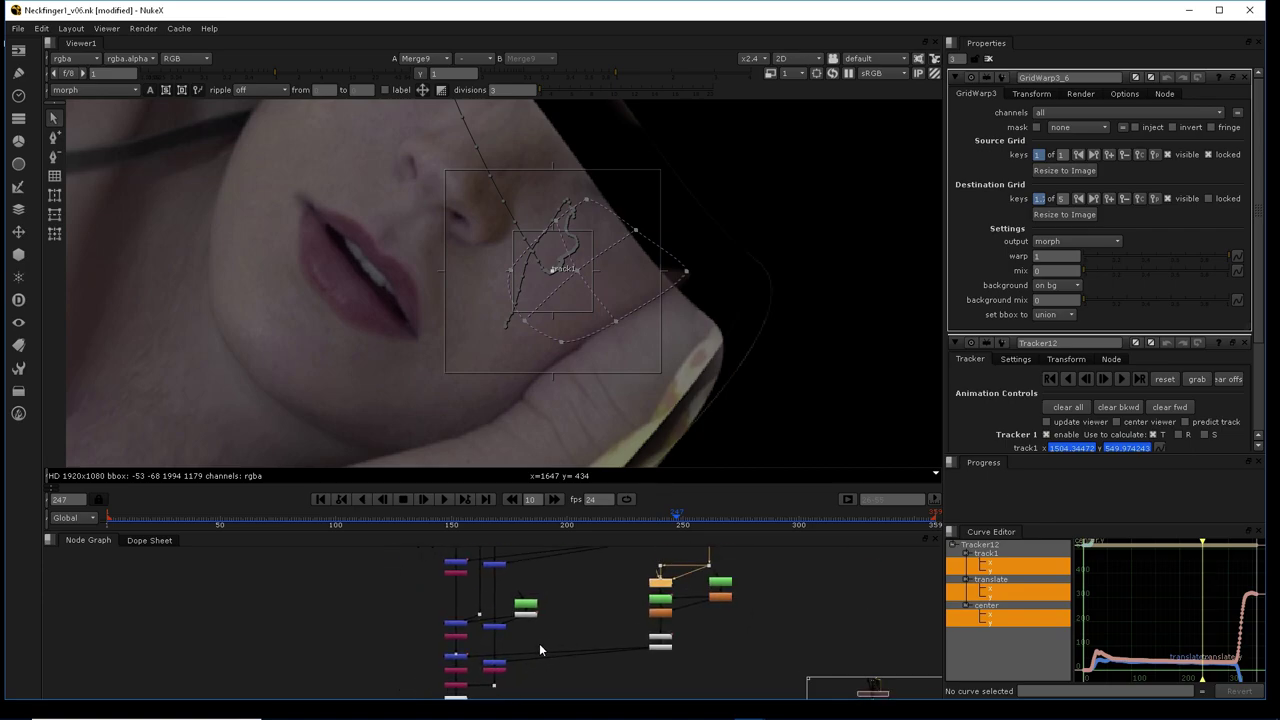
{"action": "scroll", "coordinate": [461, 617], "scroll_direction": "up", "scroll_amount": 5}
{"action": "left_click", "coordinate": [461, 617]}
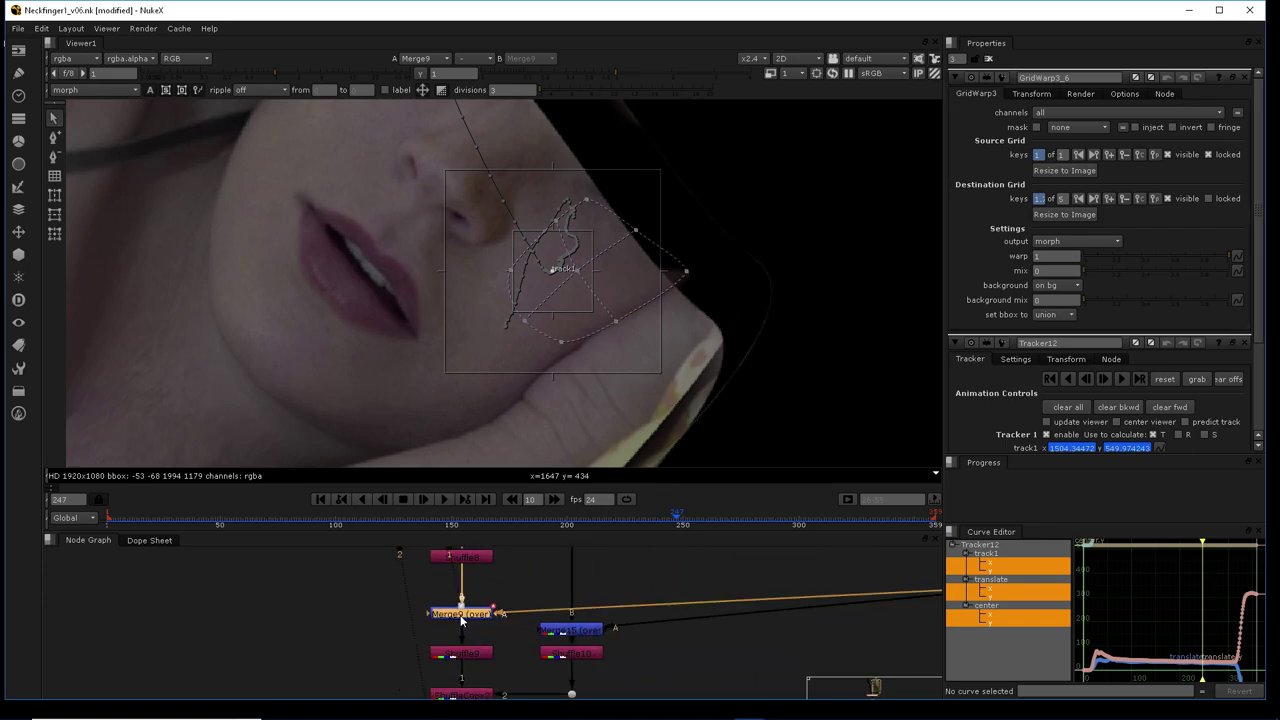
{"action": "middle_click_drag", "start_coordinate": [573, 603], "coordinate": [487, 626]}
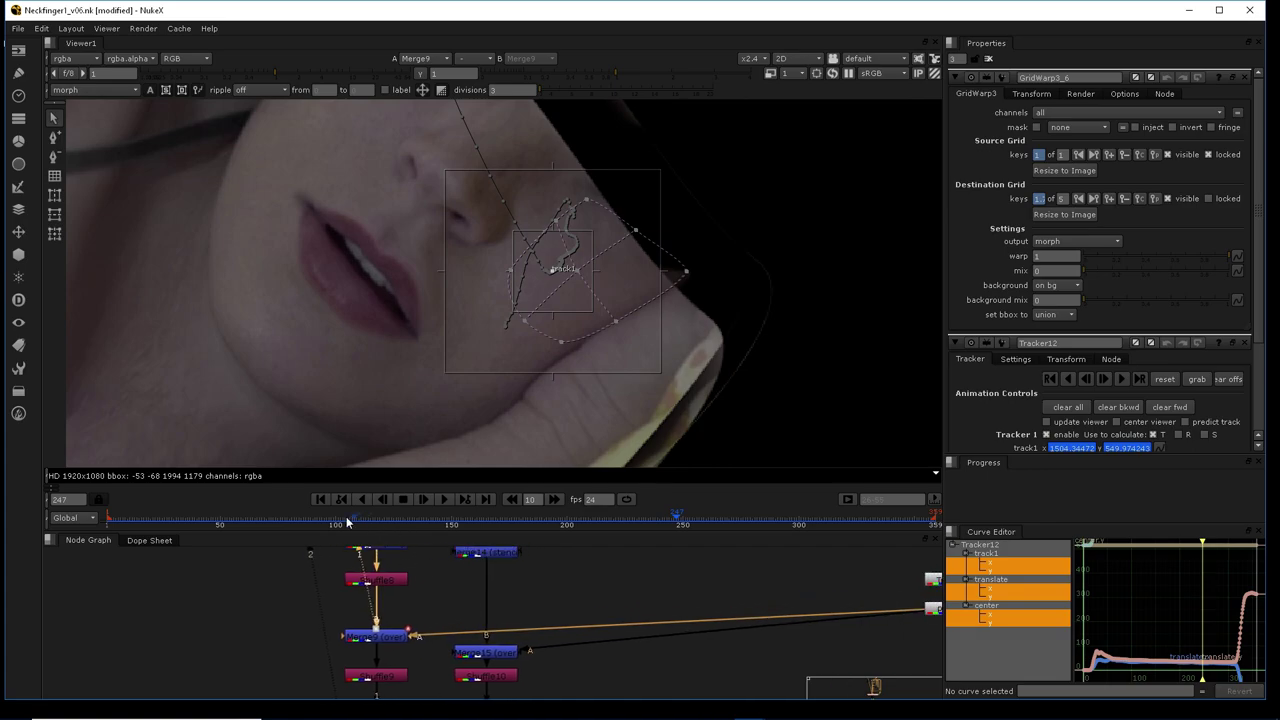
Play the Merge9 output from frame 1, stop it and move to frame 290 to check the cheek fix
{"action": "left_click", "coordinate": [320, 499]}
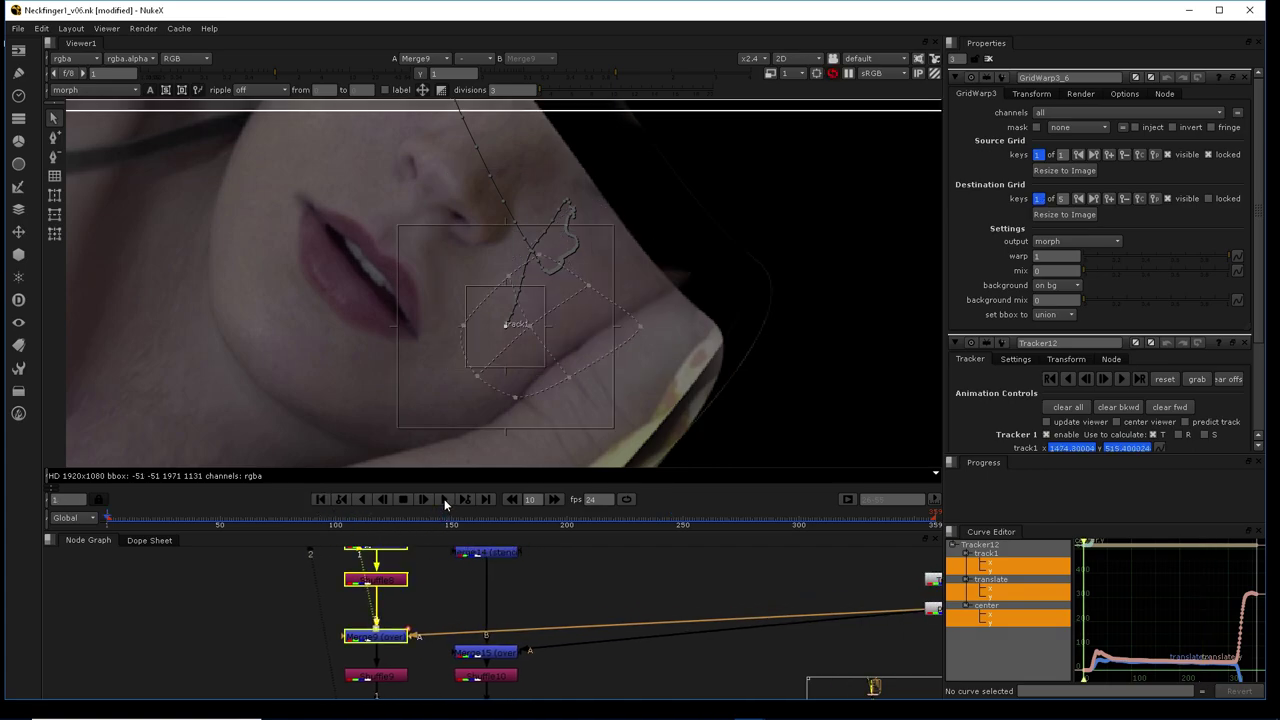
{"action": "left_click", "coordinate": [445, 502]}
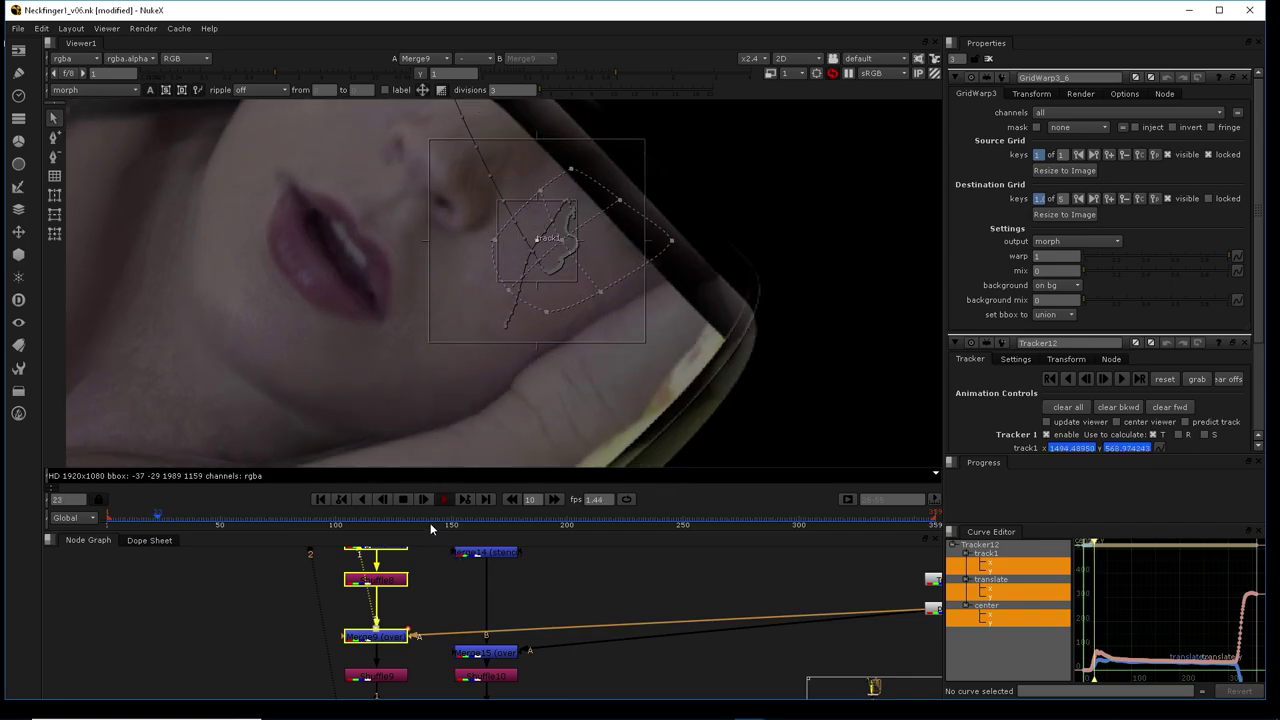
{"action": "left_click", "coordinate": [405, 498]}
{"action": "left_click", "coordinate": [776, 517]}
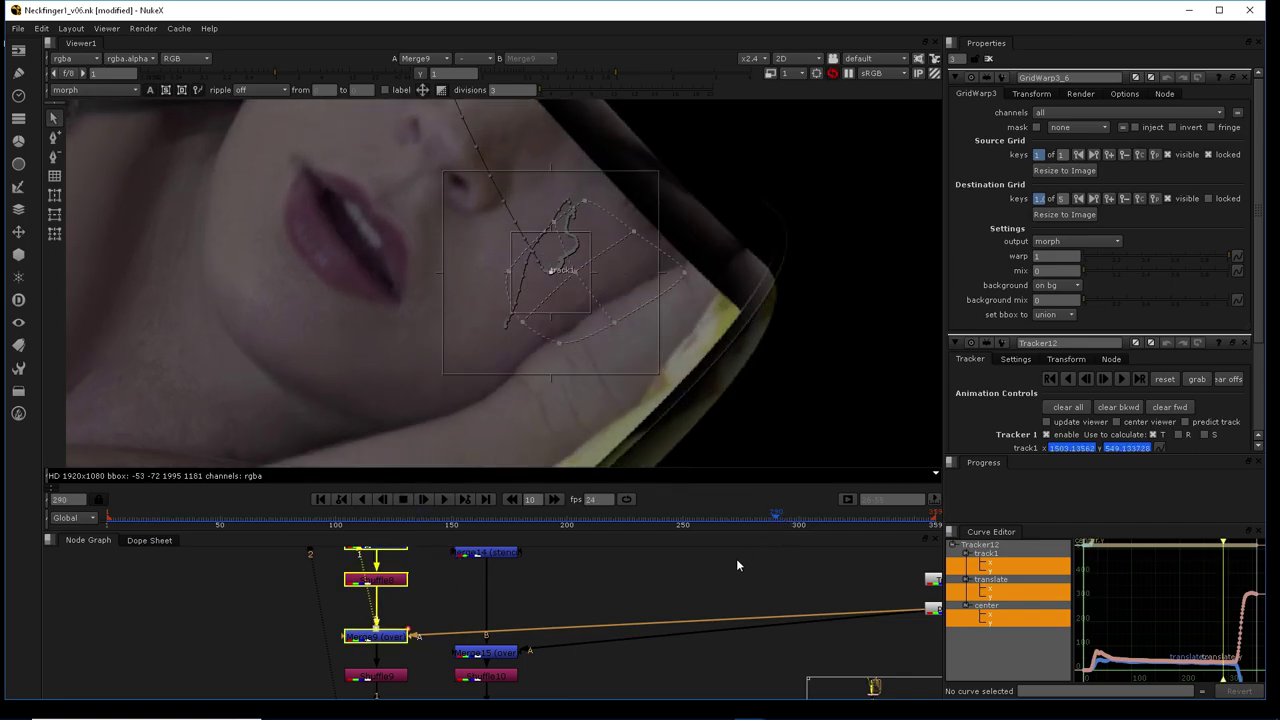
Play the Merge9 output on from frame 290 to examine the cheek fix through the head movement, and stop the playback
{"action": "scroll", "coordinate": [579, 389], "scroll_direction": "down", "scroll_amount": 2}
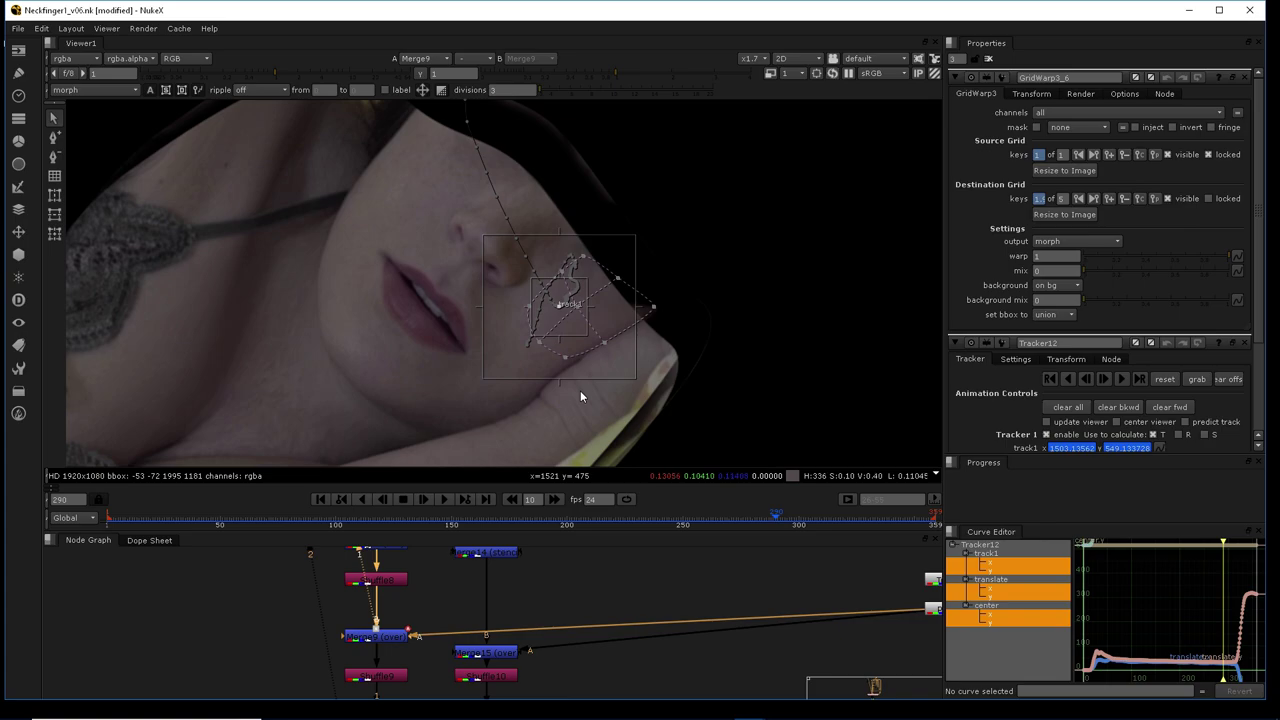
{"action": "left_click", "coordinate": [442, 498]}
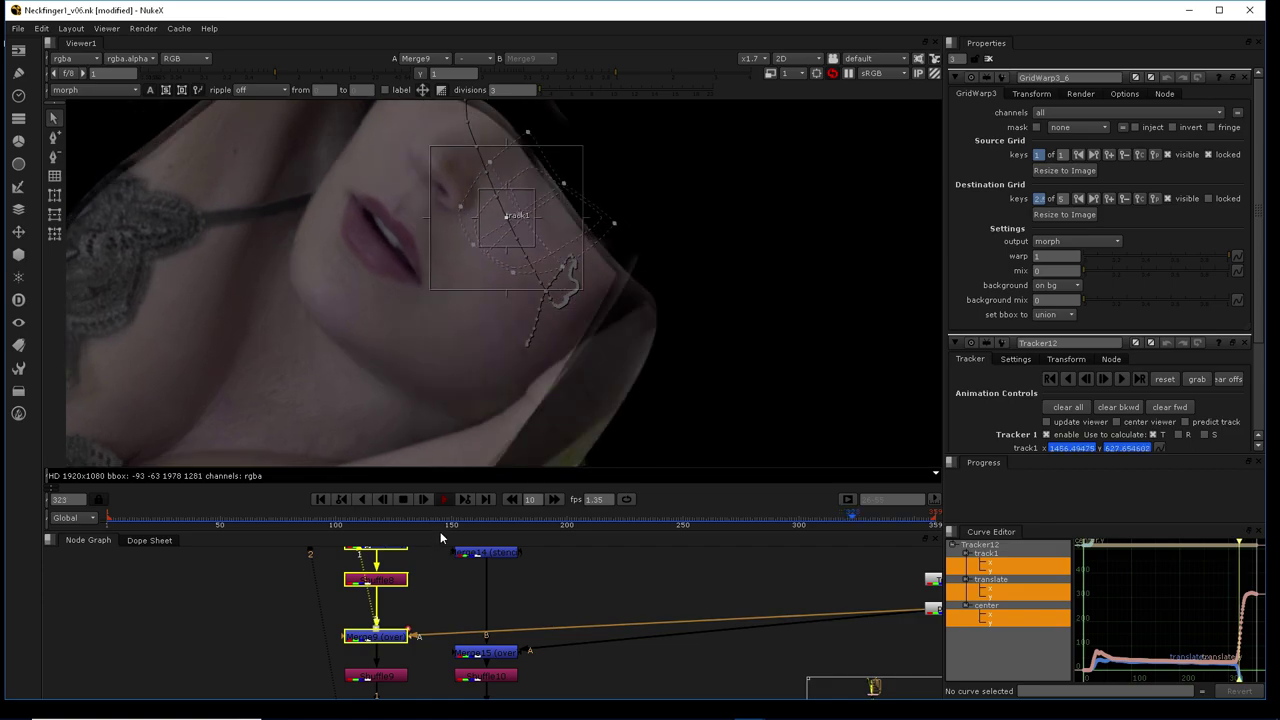
{"action": "left_click", "coordinate": [404, 499]}
View the Grain2_1 output in the viewer and limit the playback range to frames 41-55, starting at frame 41
{"action": "scroll", "coordinate": [419, 604], "scroll_direction": "down", "scroll_amount": 5}
{"action": "scroll", "coordinate": [476, 630], "scroll_direction": "up", "scroll_amount": 8}
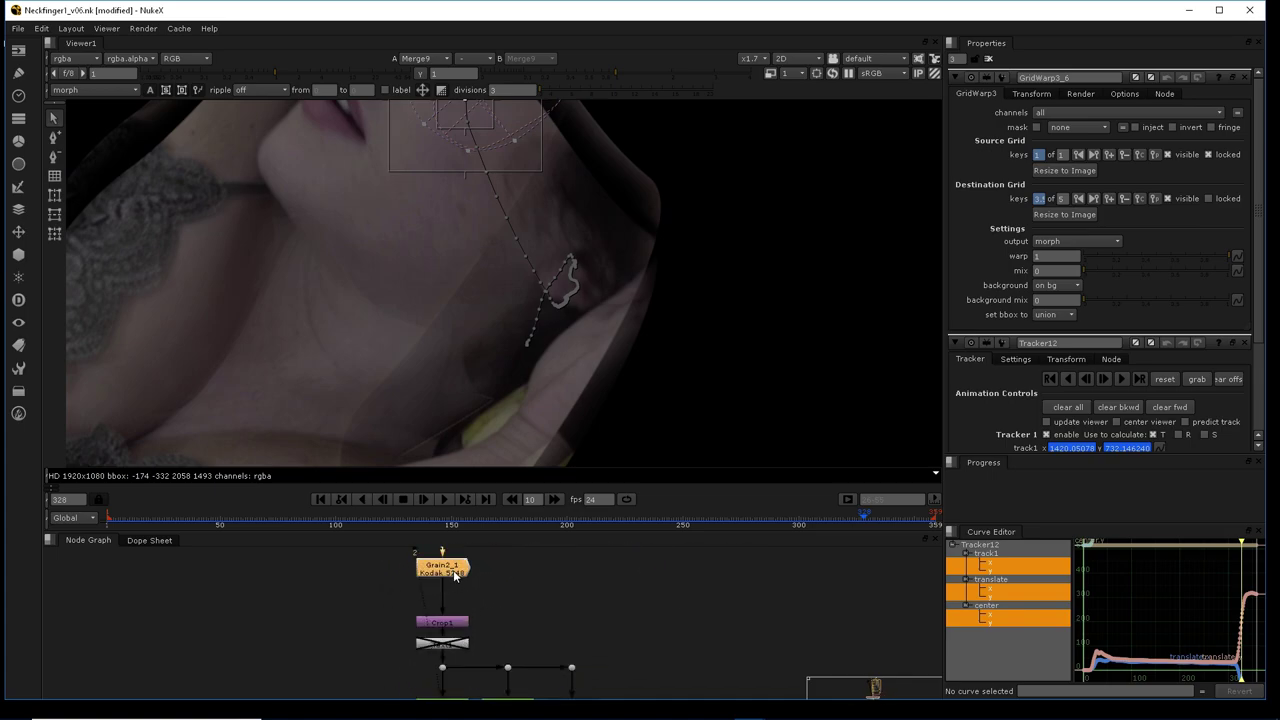
{"action": "key", "text": "1"}
{"action": "left_click", "coordinate": [397, 560]}
{"action": "left_click", "coordinate": [320, 499]}
{"action": "left_click", "coordinate": [200, 524]}
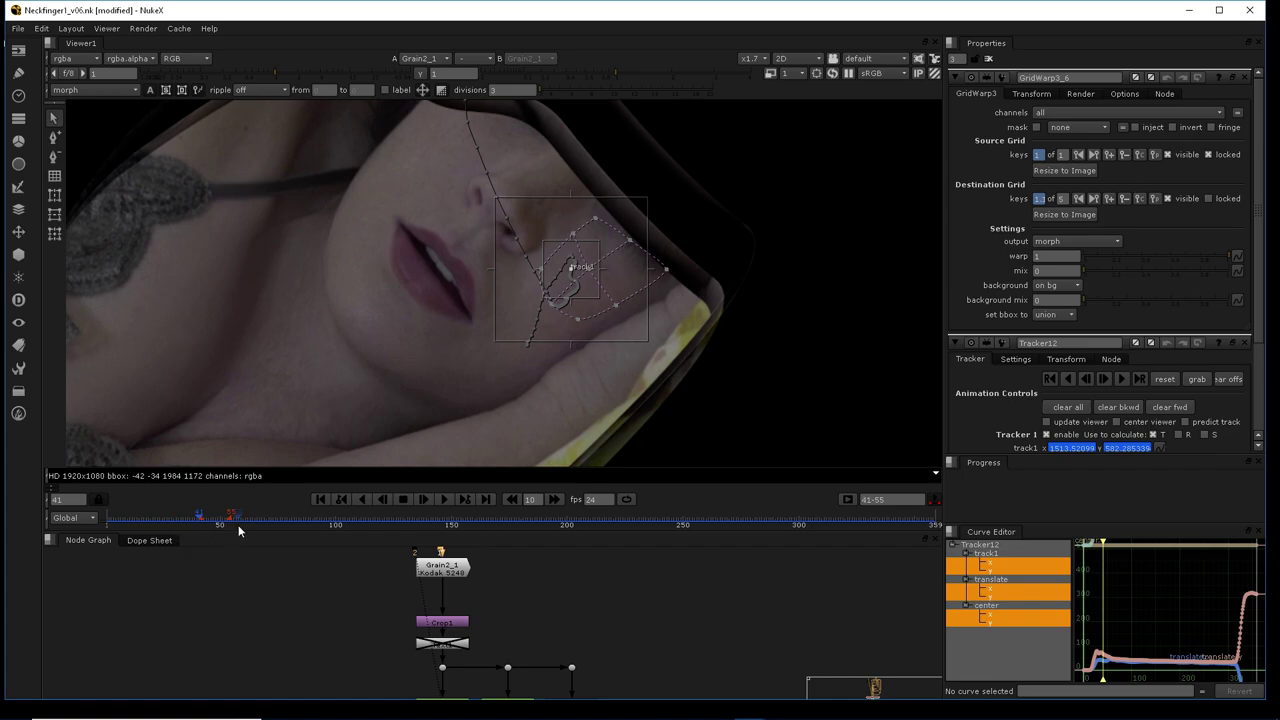
{"action": "left_click", "coordinate": [488, 498]}
{"action": "left_click", "coordinate": [322, 497]}
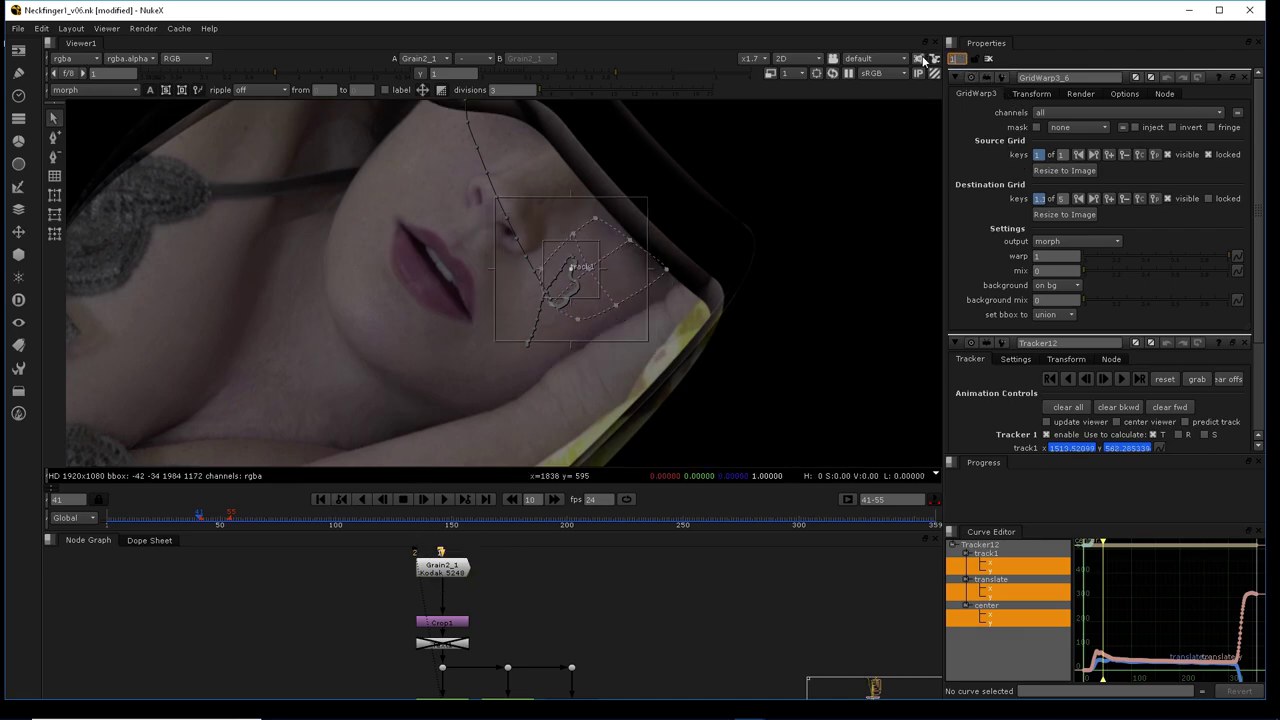
Limit the number of open properties panels to 1 and open the Grain2_1 properties
{"action": "key", "text": "Return"}
{"action": "scroll", "coordinate": [484, 591], "scroll_direction": "down", "scroll_amount": 2}
{"action": "scroll", "coordinate": [454, 629], "scroll_direction": "up", "scroll_amount": 4}
{"action": "double_click", "coordinate": [430, 602]}
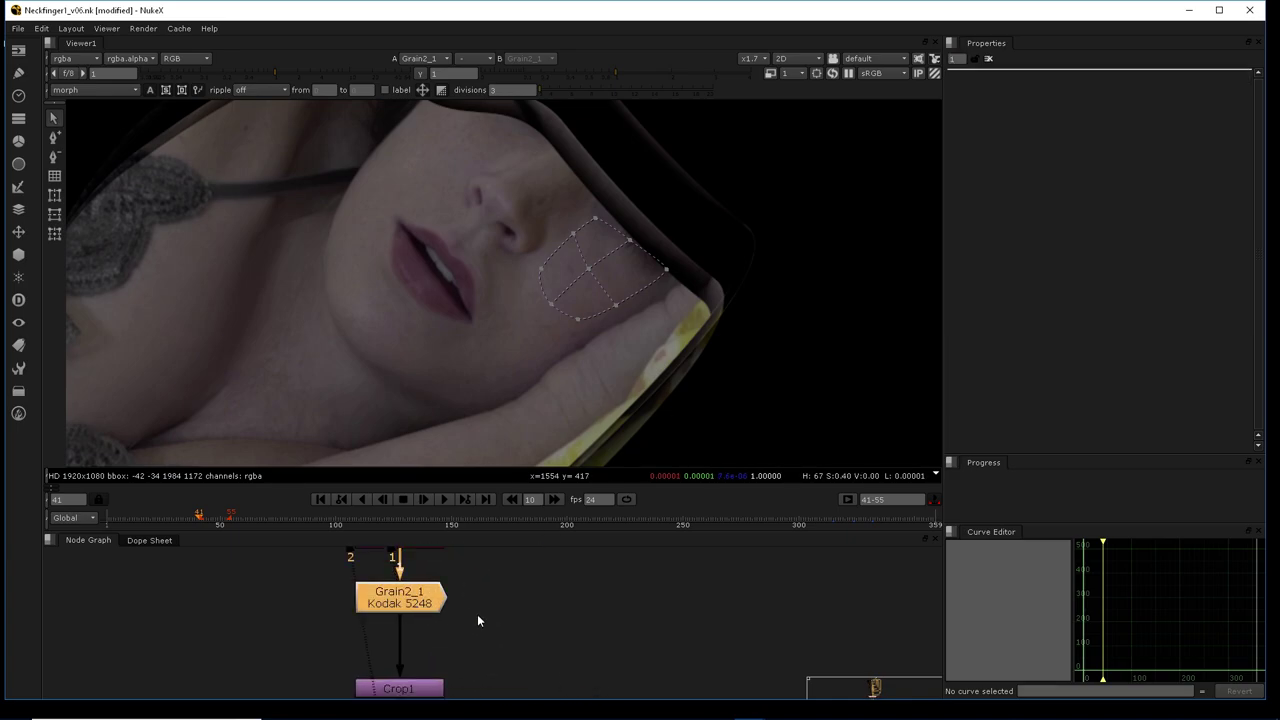
{"action": "scroll", "coordinate": [466, 620], "scroll_direction": "up", "scroll_amount": 4}
{"action": "scroll", "coordinate": [396, 640], "scroll_direction": "up", "scroll_amount": 2}
{"action": "middle_click_drag", "start_coordinate": [478, 652], "coordinate": [489, 619]}
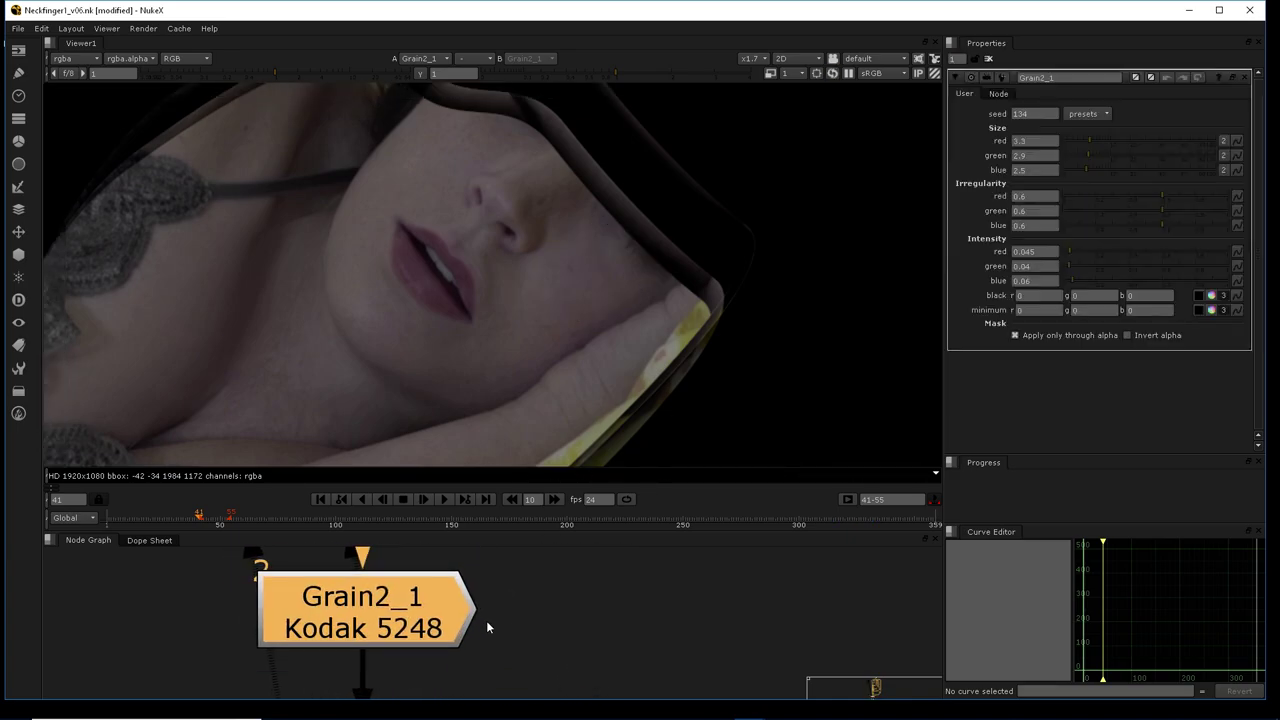
Play the Grain2_1 output over frames 41-55 and examine the skin grain close up
{"action": "left_click", "coordinate": [487, 499]}
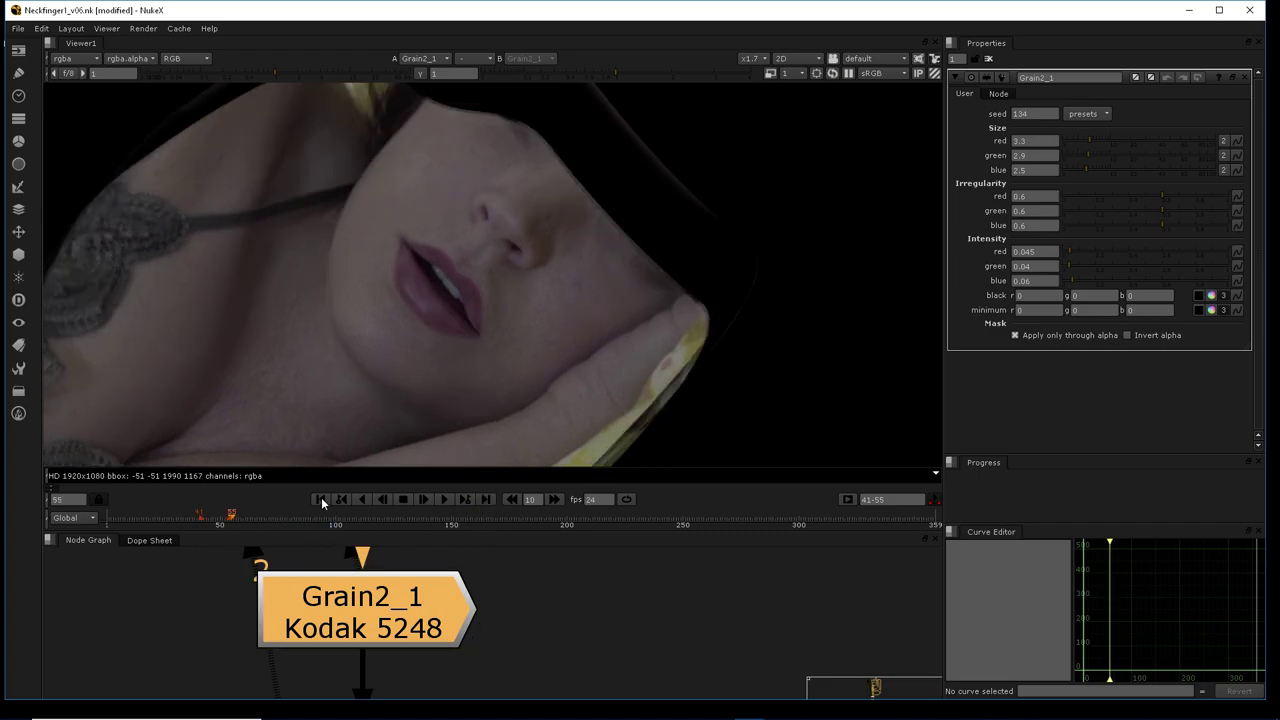
{"action": "left_click", "coordinate": [321, 499]}
{"action": "left_click", "coordinate": [443, 502]}
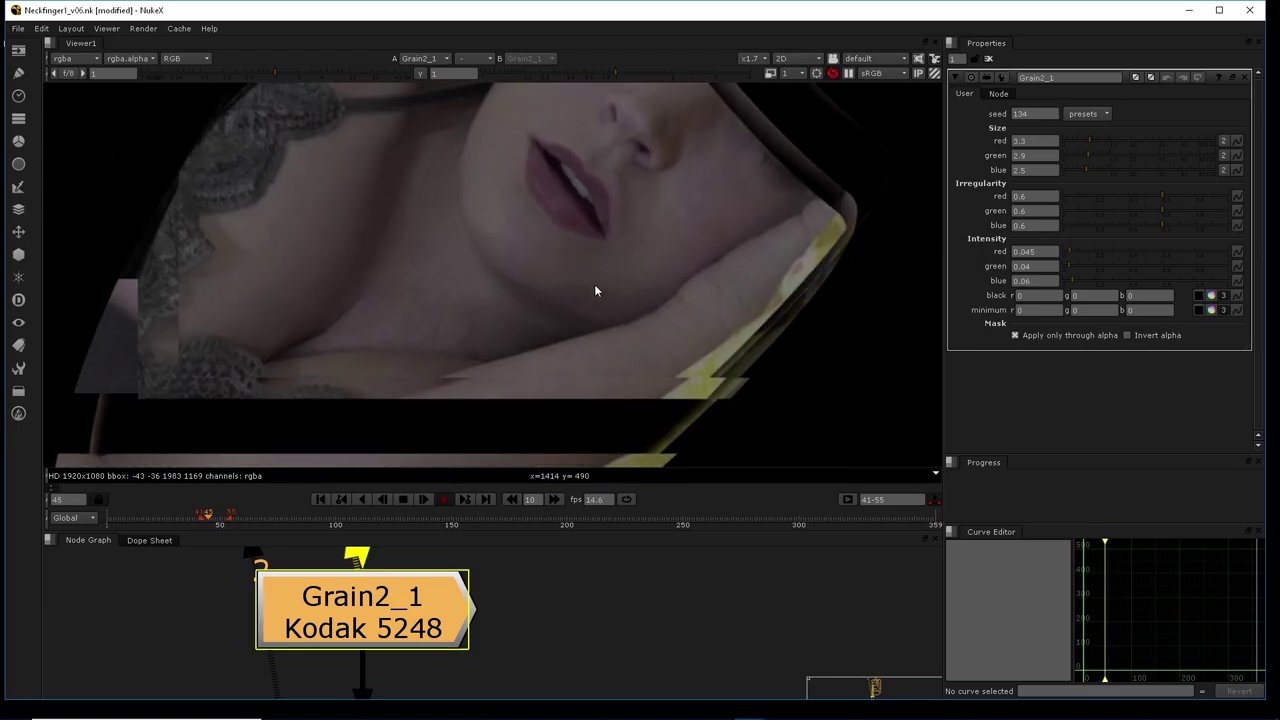
{"action": "scroll", "coordinate": [594, 284], "scroll_direction": "up", "scroll_amount": 2}
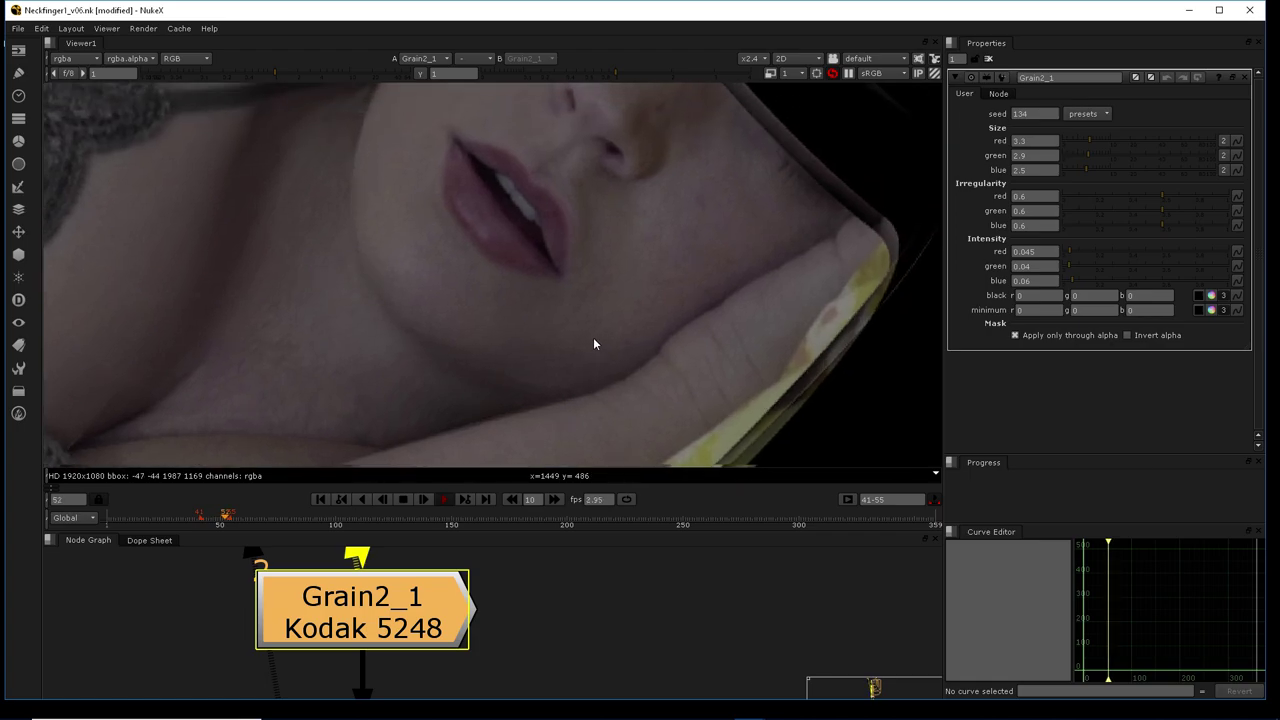
{"action": "scroll", "coordinate": [640, 312], "scroll_direction": "up", "scroll_amount": 1}
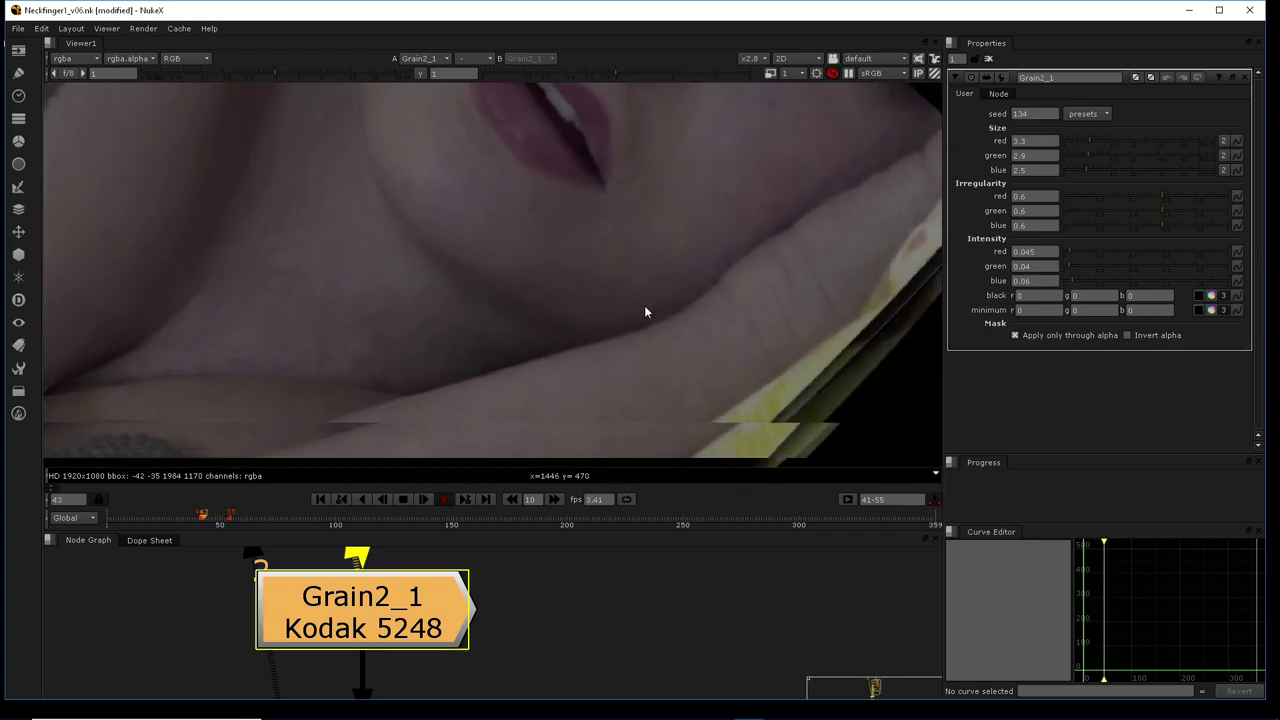
{"action": "scroll", "coordinate": [488, 629], "scroll_direction": "down", "scroll_amount": 6}
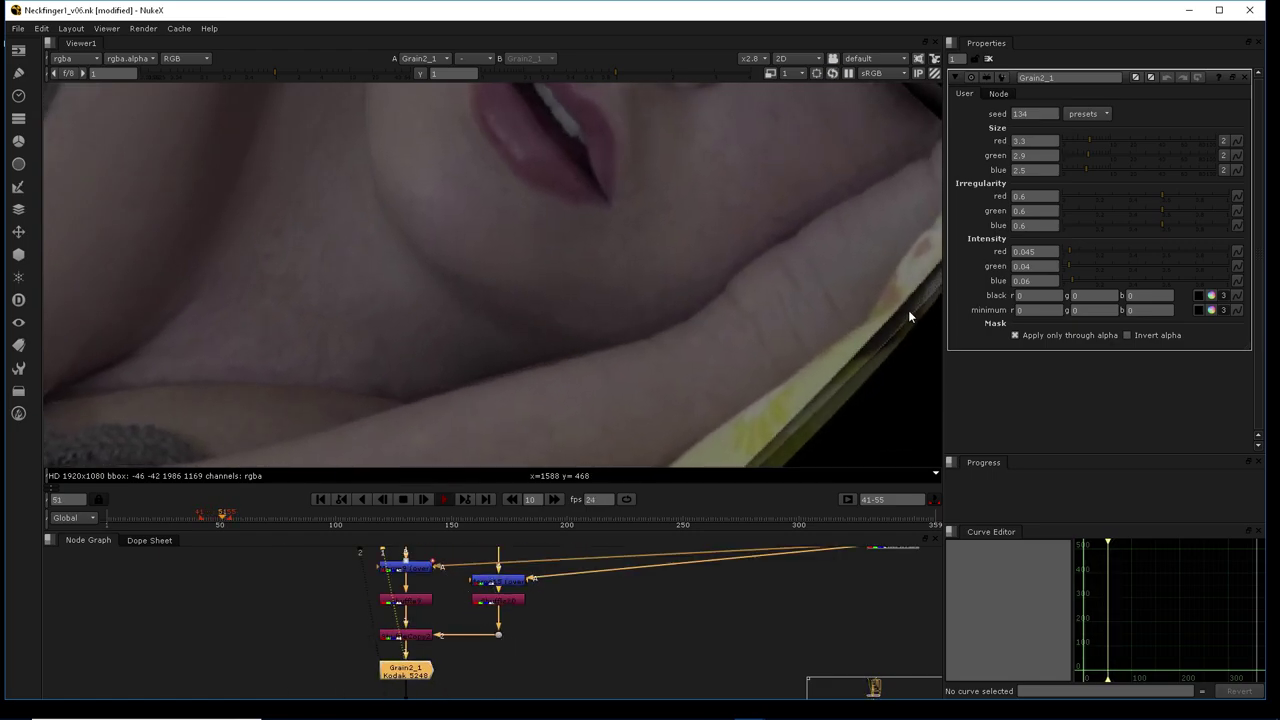
Isolate the blue channel, exaggerate Grain2_1's blue intensity to 0.695 to reveal the grain, and settle it at 0.05
{"action": "key", "text": "b"}
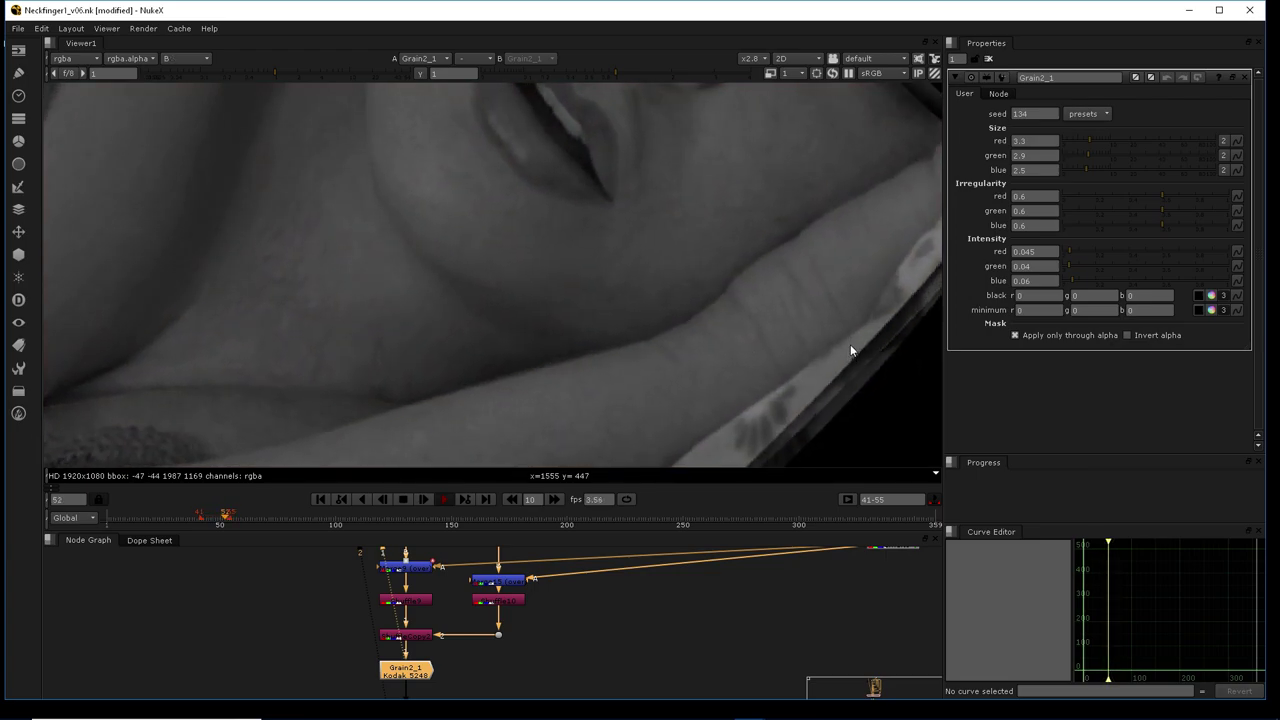
{"action": "left_click", "coordinate": [1165, 281]}
{"action": "left_click_drag", "start_coordinate": [1165, 284], "coordinate": [1178, 281]}
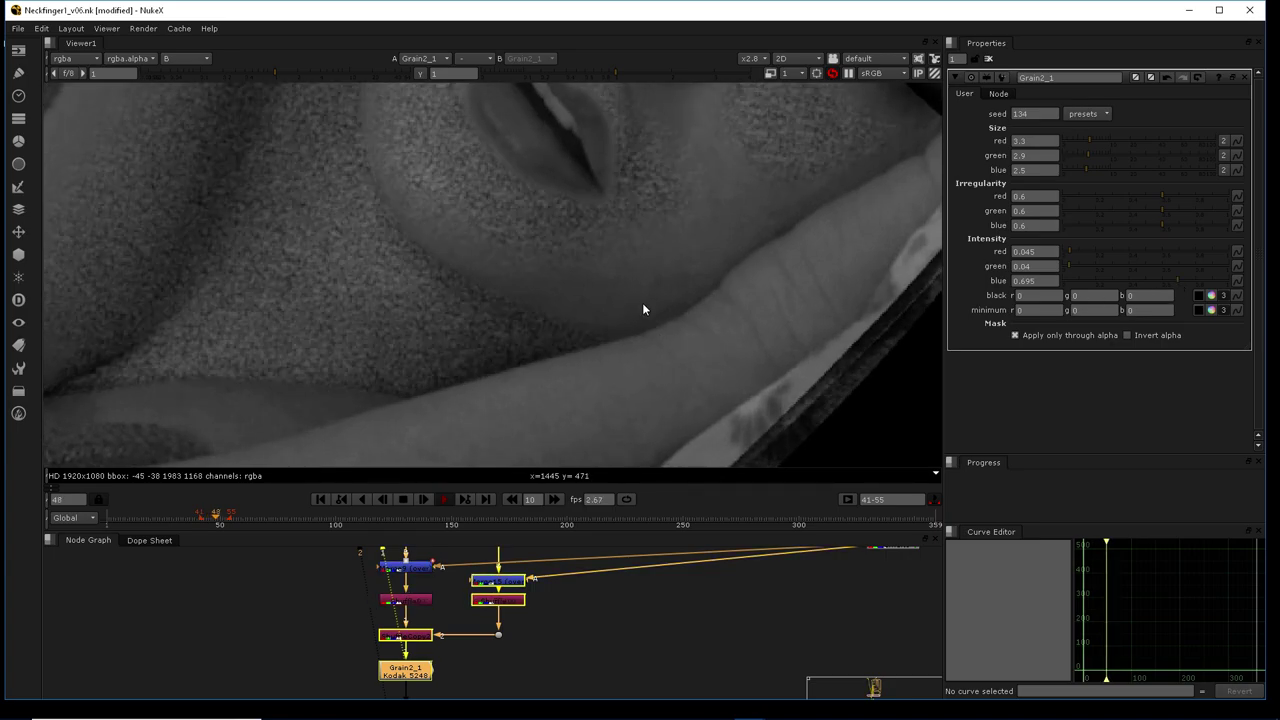
{"action": "scroll", "coordinate": [627, 366], "scroll_direction": "down", "scroll_amount": 2}
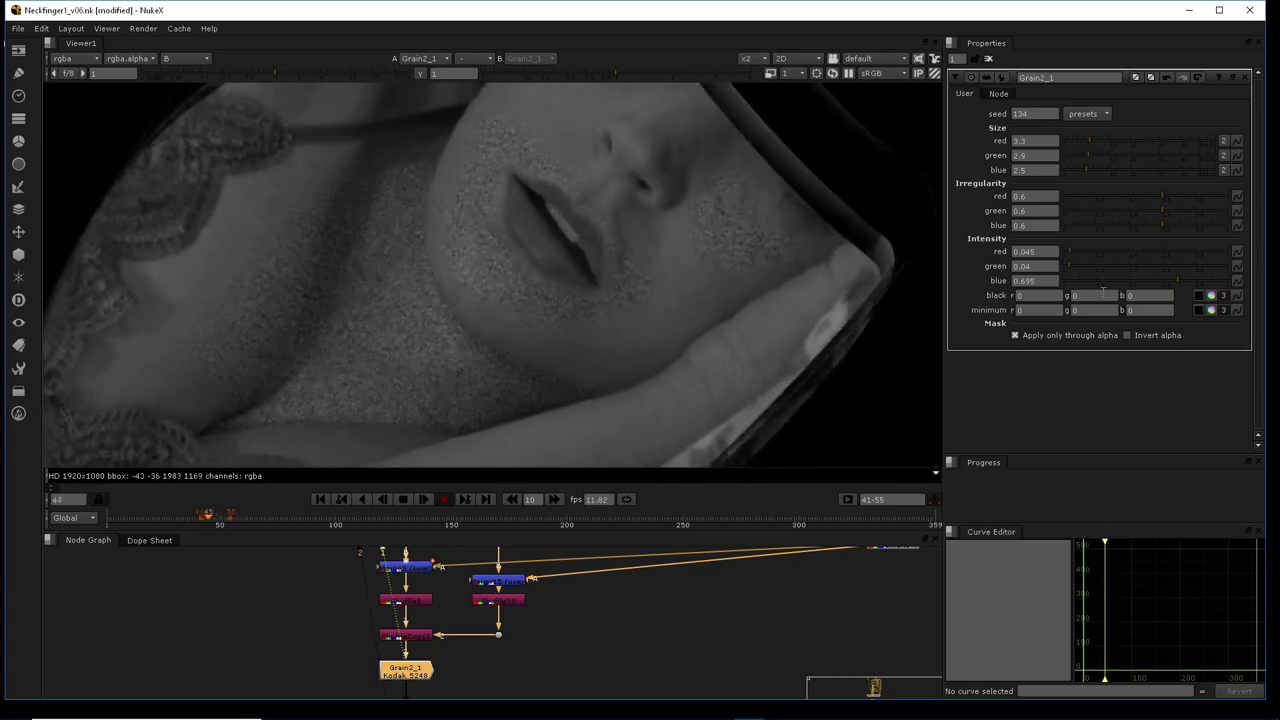
{"action": "left_click_drag", "start_coordinate": [1081, 281], "coordinate": [1069, 280]}
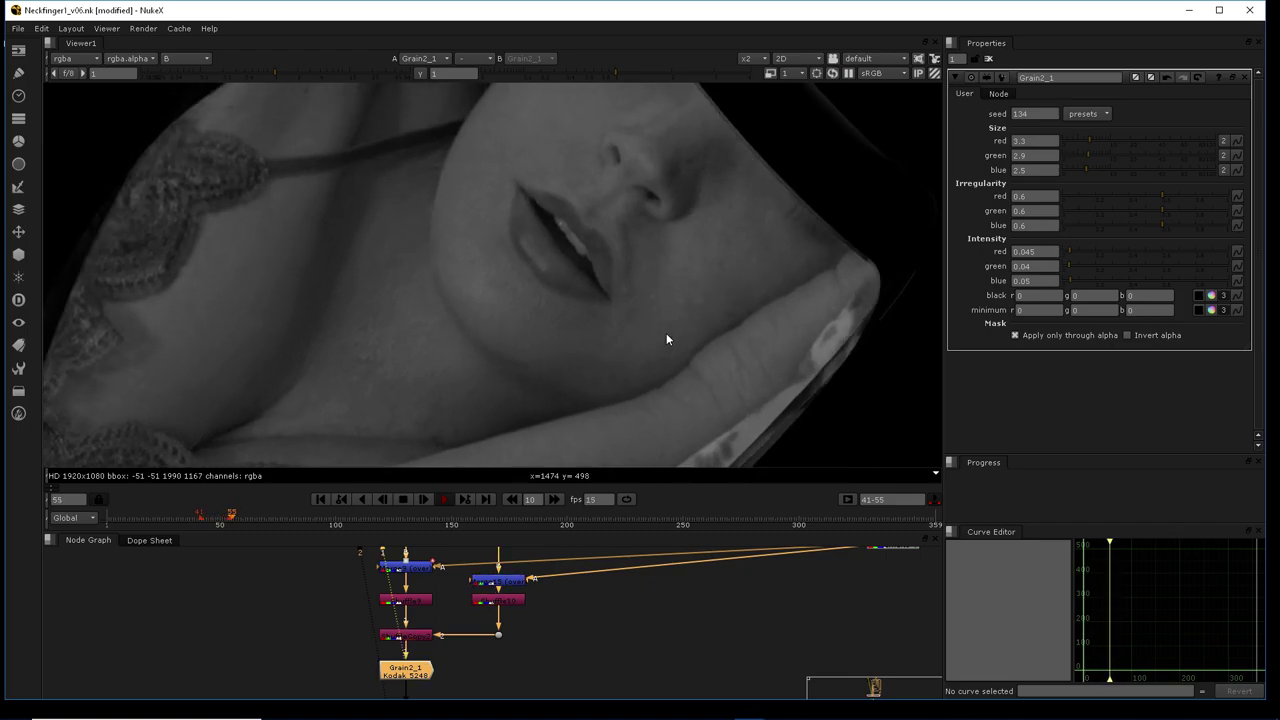
Isolate the green channel, exaggerate Grain2_1's green intensity to 0.665, and settle it at 0.05
{"action": "key", "text": "g"}
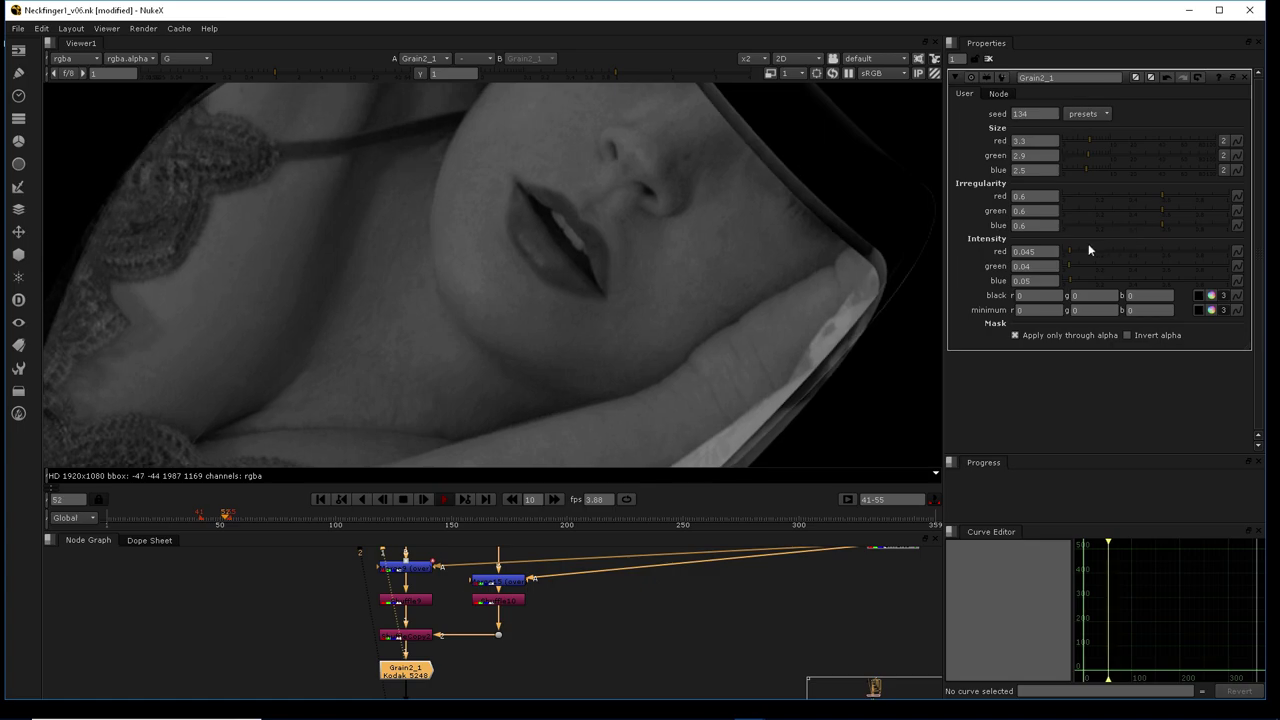
{"action": "left_click_drag", "start_coordinate": [1075, 269], "coordinate": [1172, 272]}
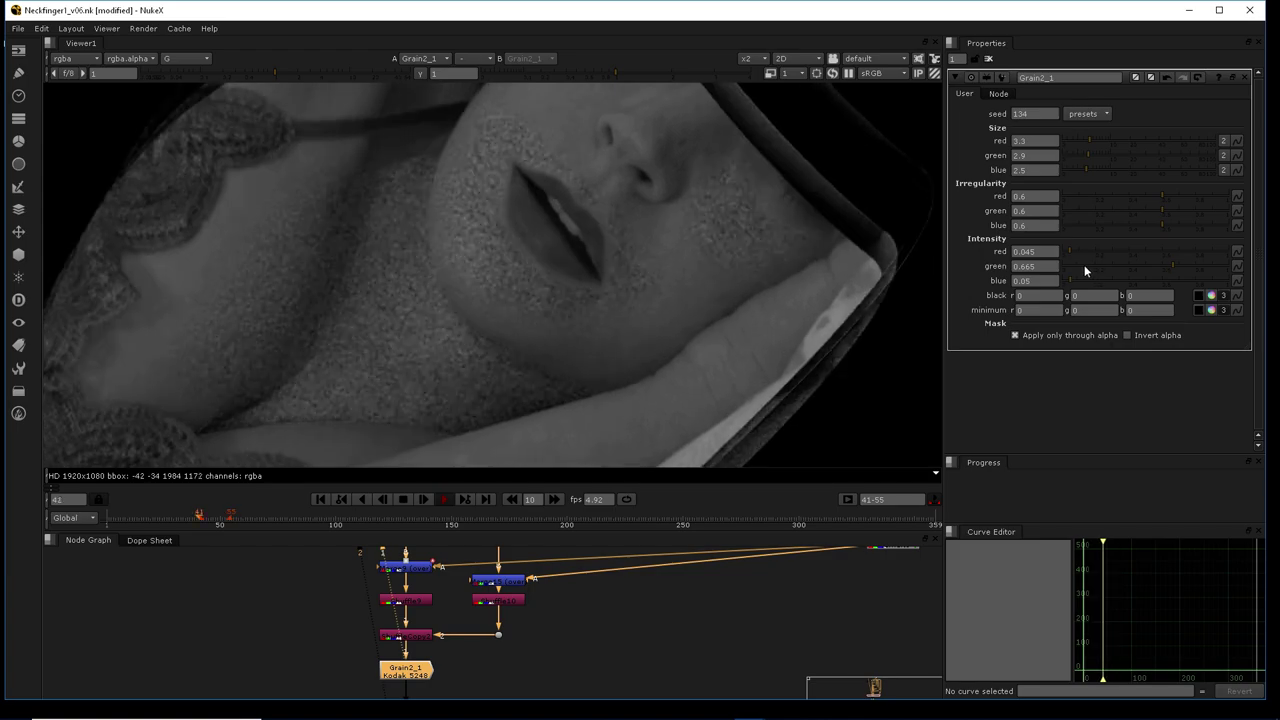
{"action": "left_click", "coordinate": [1070, 267]}
{"action": "left_click", "coordinate": [1070, 265]}
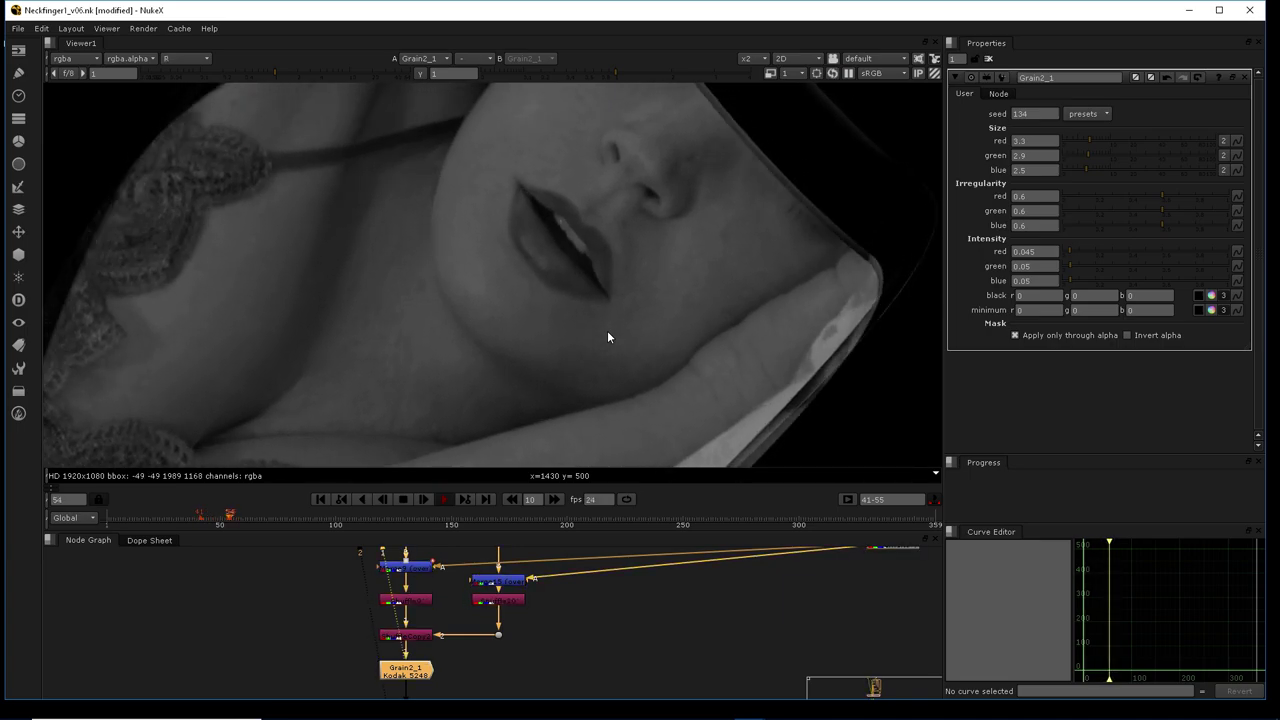
Isolate the red channel, exaggerate Grain2_1's red intensity to 0.65, settle it at 0.055 and return the viewer to RGB
{"action": "key", "text": "r"}
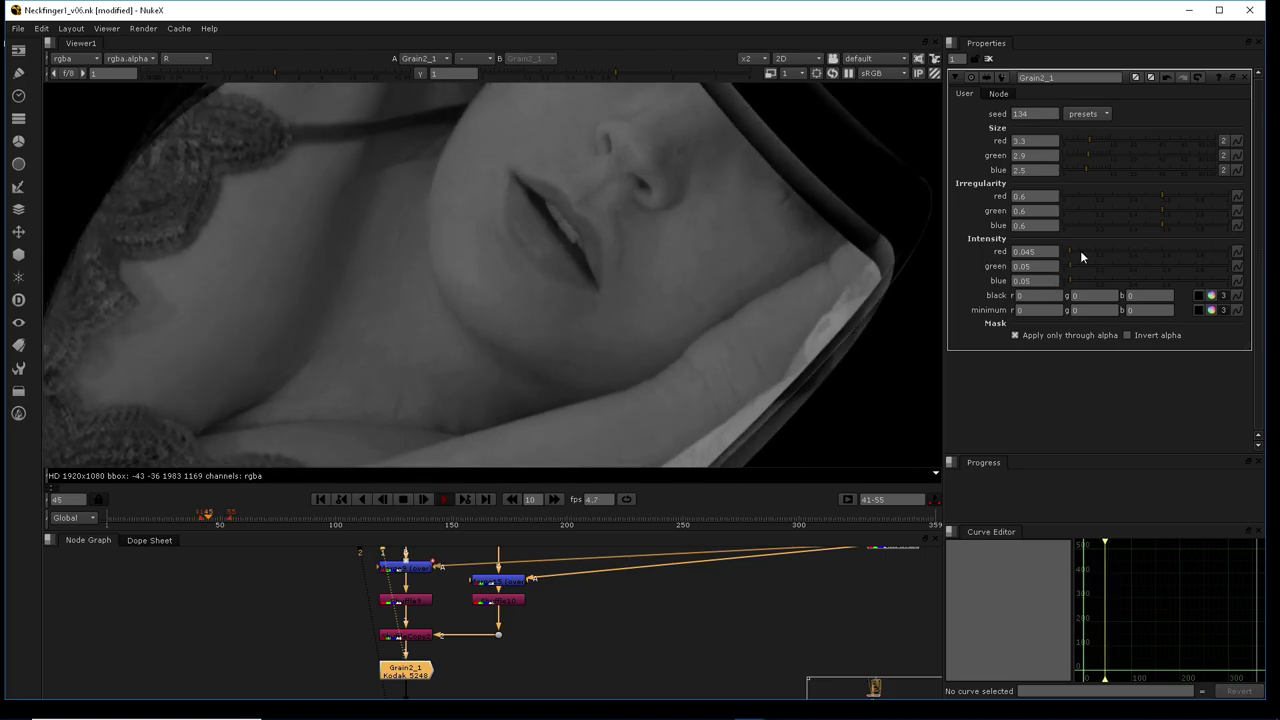
{"action": "left_click_drag", "start_coordinate": [1076, 251], "coordinate": [1170, 257]}
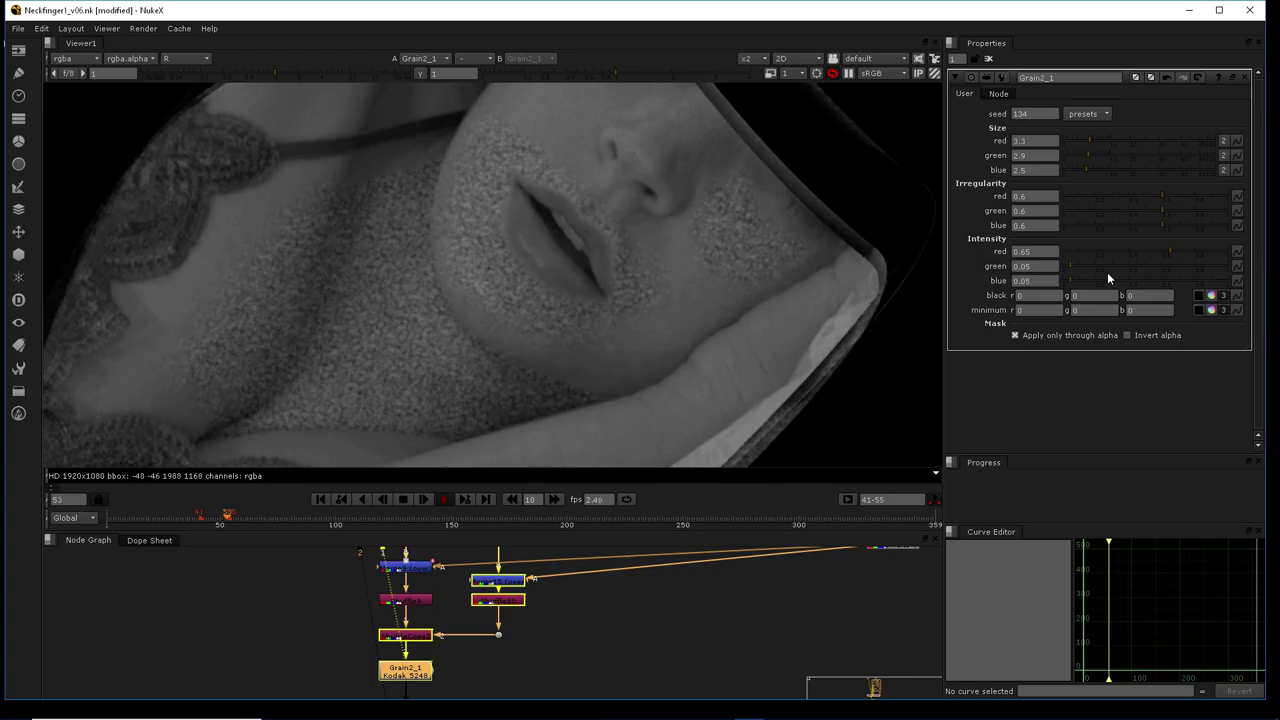
{"action": "left_click", "coordinate": [1080, 251]}
{"action": "left_click_drag", "start_coordinate": [1074, 252], "coordinate": [1071, 253]}
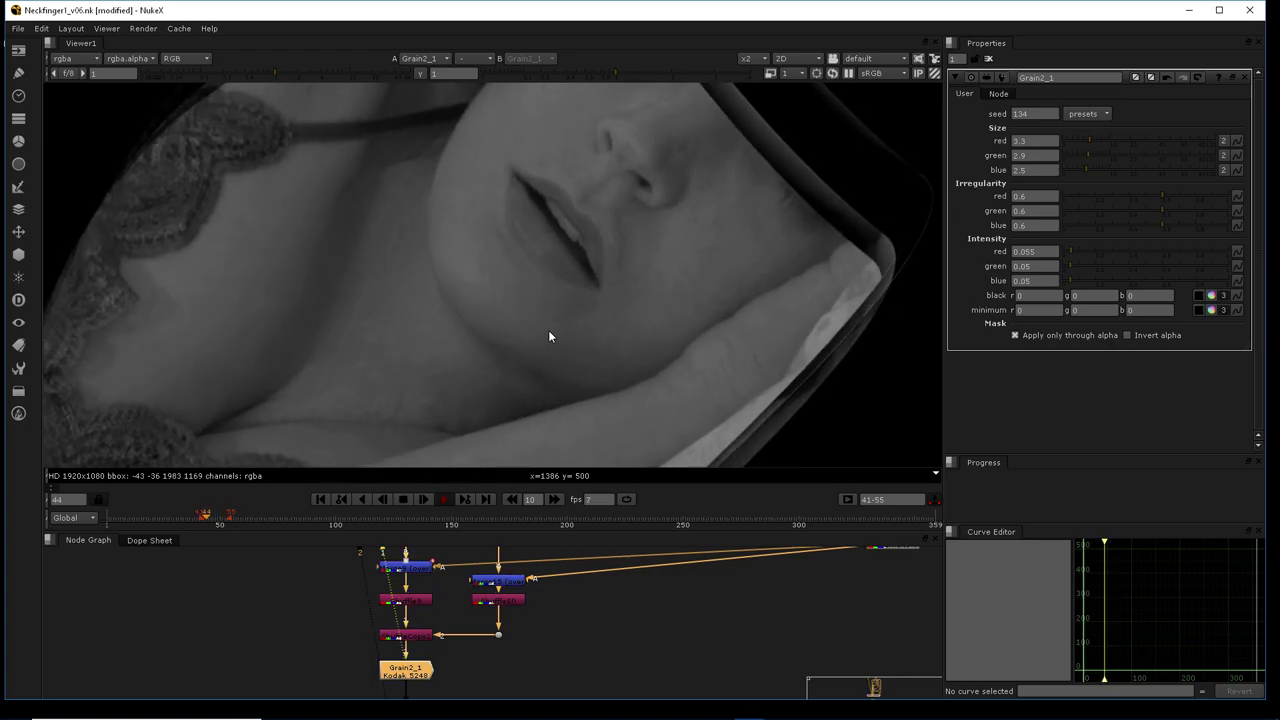
{"action": "key", "text": "r"}
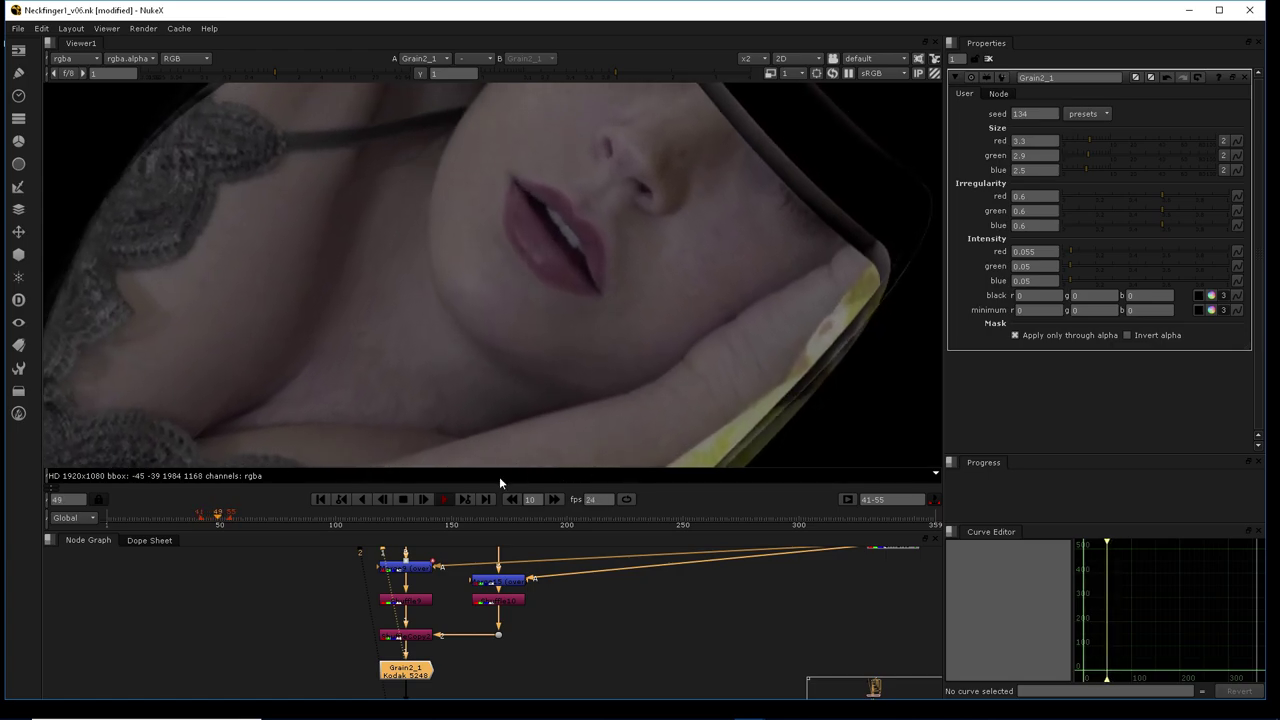
Stop the playback, remove the 41-55 range limit and return to frame 1
{"action": "left_click", "coordinate": [403, 499]}
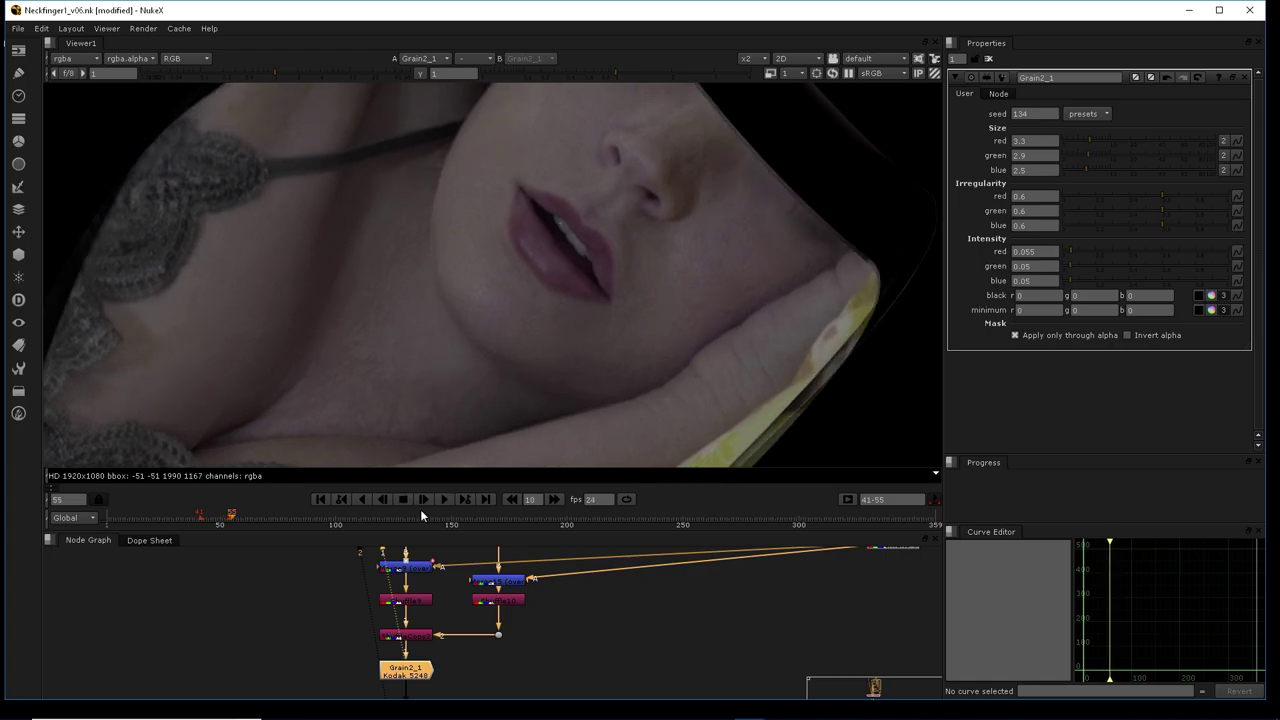
{"action": "left_click", "coordinate": [933, 500]}
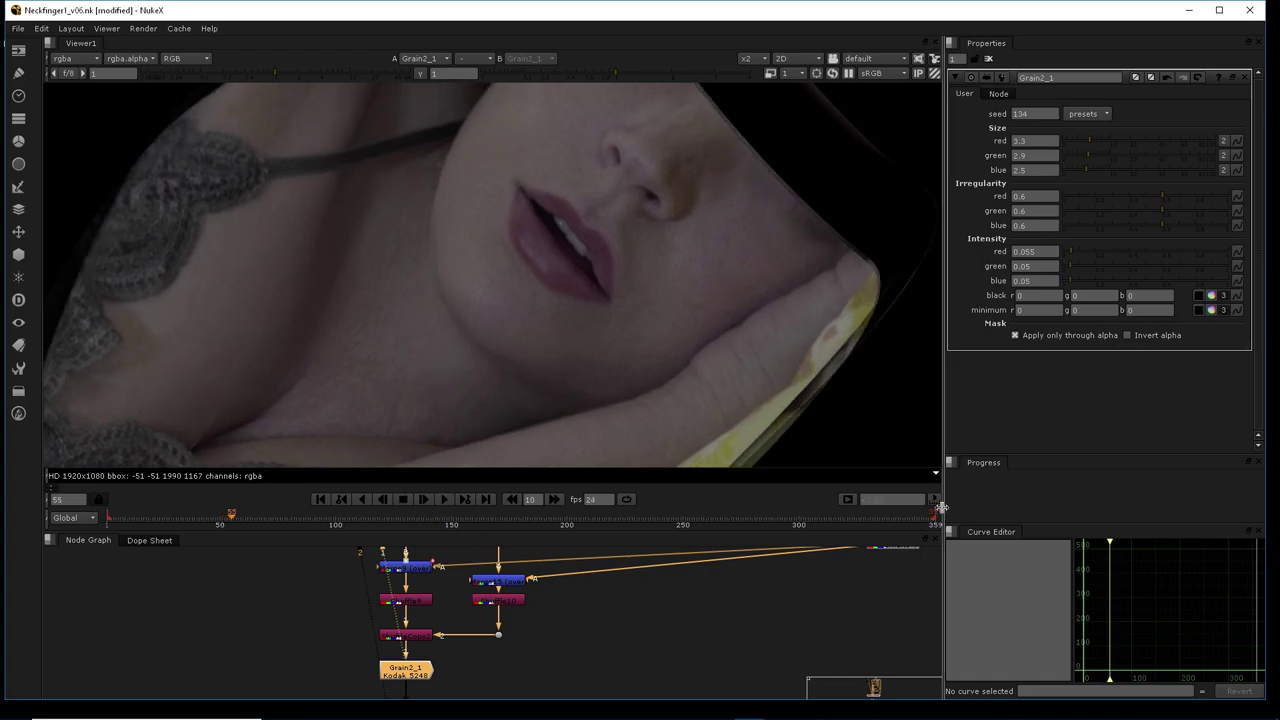
{"action": "left_click", "coordinate": [935, 500]}
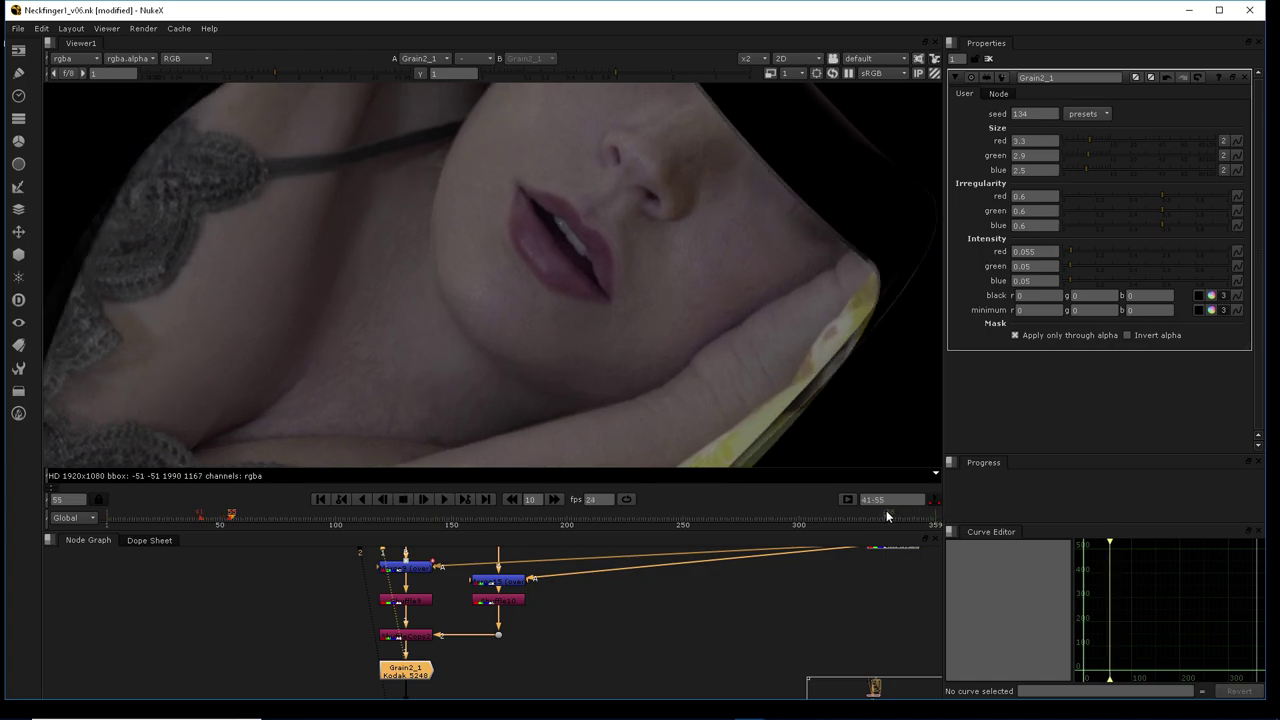
{"action": "left_click", "coordinate": [935, 500]}
{"action": "left_click", "coordinate": [320, 500]}
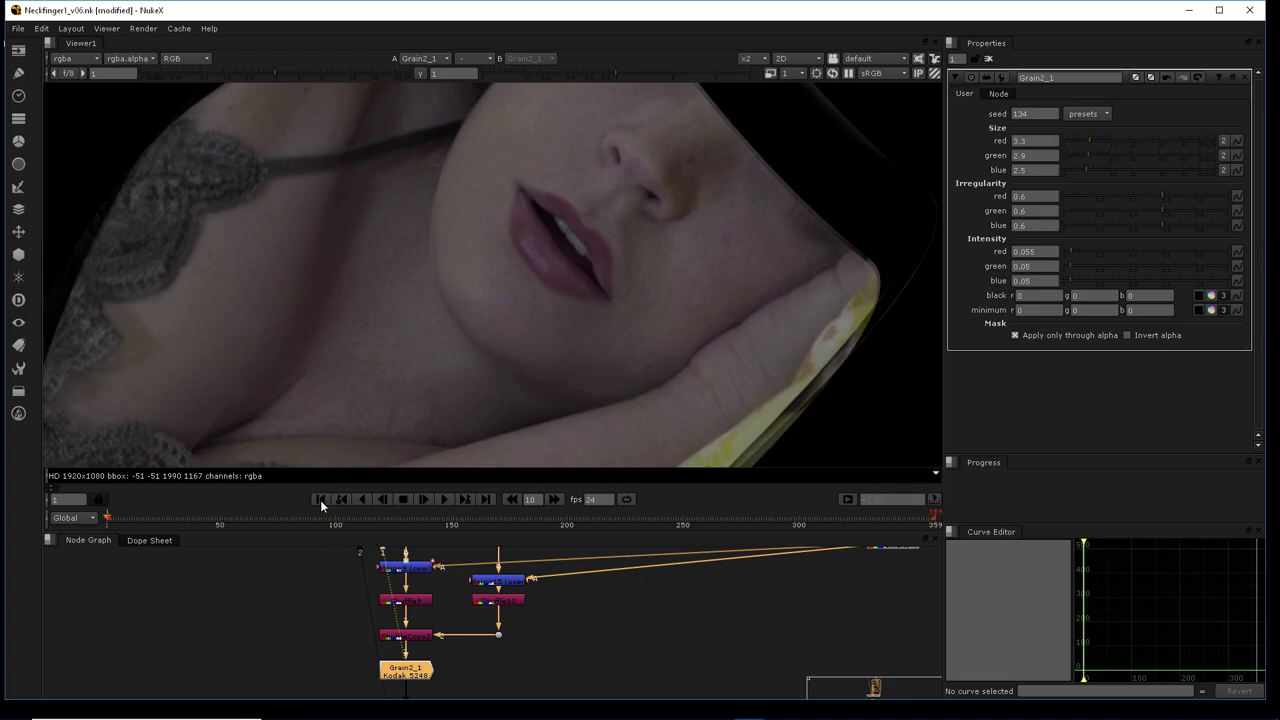
View the Write2 output at the end of the node tree and enlarge the viewer area to show the whole result
{"action": "scroll", "coordinate": [434, 608], "scroll_direction": "down", "scroll_amount": 3}
{"action": "middle_click_drag", "start_coordinate": [462, 654], "coordinate": [473, 603]}
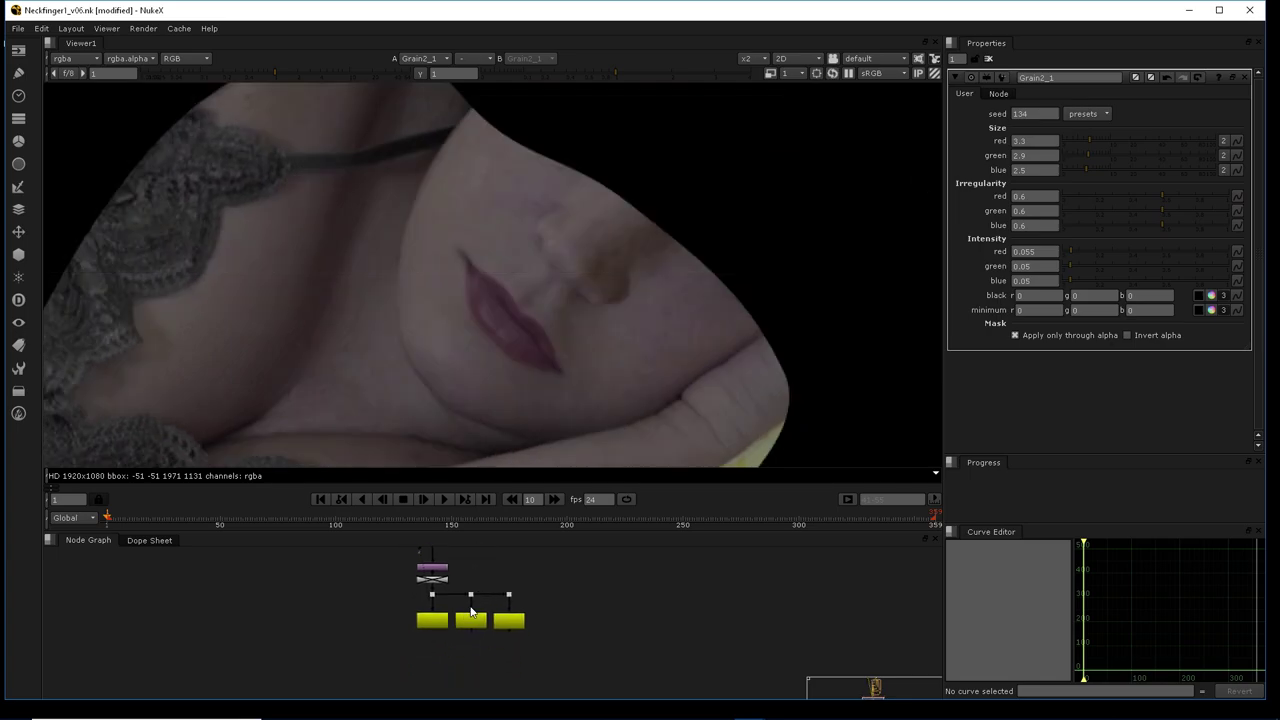
{"action": "left_click", "coordinate": [437, 623]}
{"action": "key", "text": "1"}
{"action": "scroll", "coordinate": [550, 372], "scroll_direction": "down", "scroll_amount": 3}
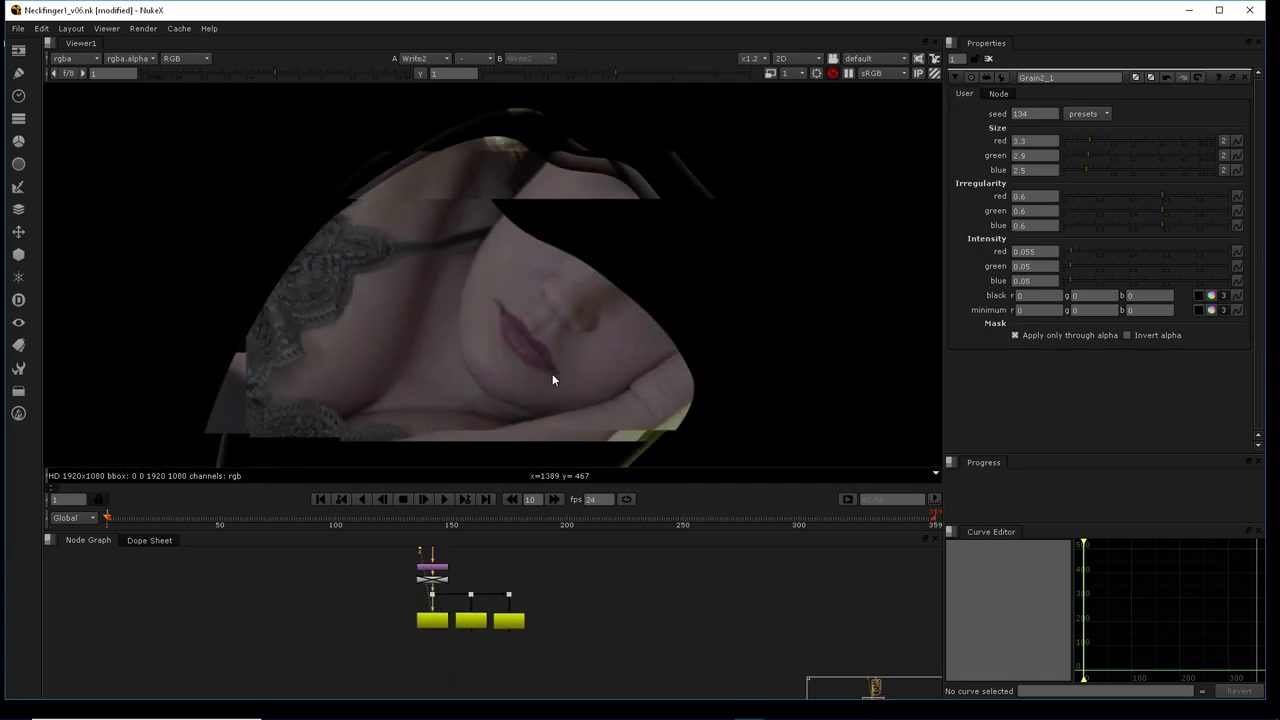
{"action": "middle_click_drag", "start_coordinate": [541, 373], "coordinate": [609, 282]}
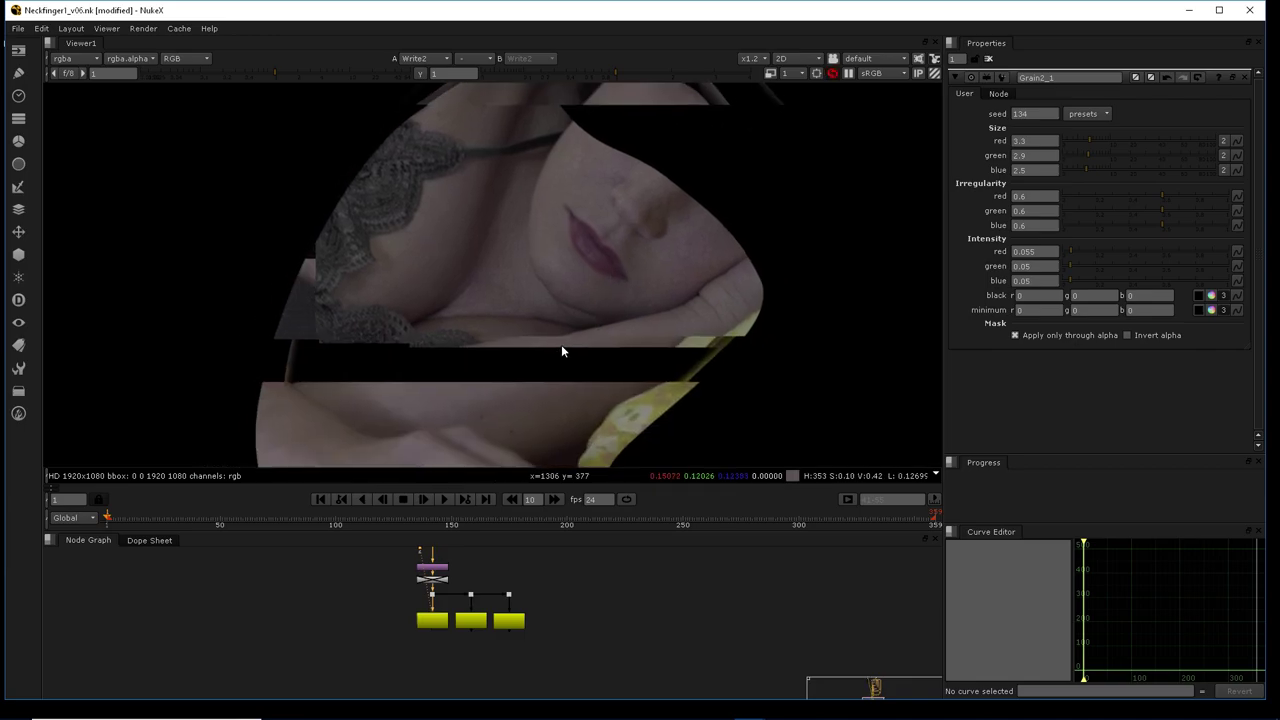
{"action": "middle_click_drag", "start_coordinate": [558, 355], "coordinate": [566, 339]}
{"action": "left_click_drag", "start_coordinate": [577, 533], "coordinate": [554, 632]}
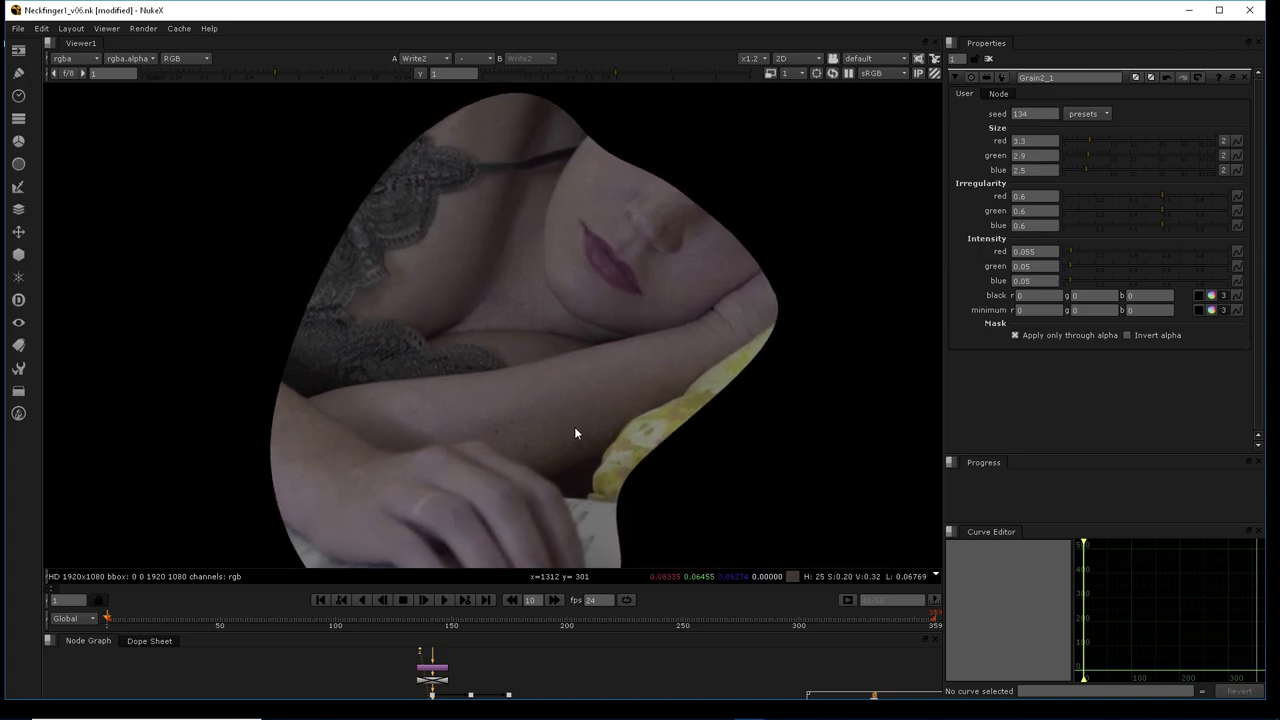
{"action": "middle_click_drag", "start_coordinate": [563, 684], "coordinate": [594, 664]}
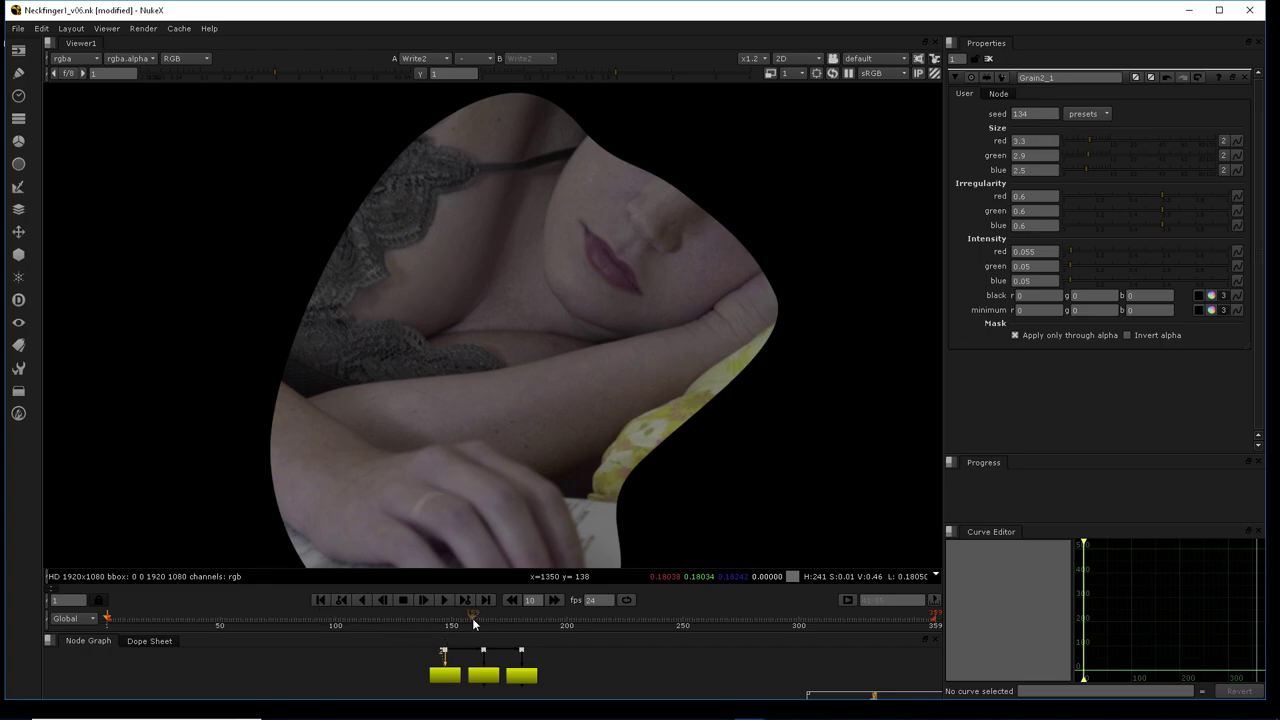
Play the Write2 output from frame 1, stop it, and check the final cleanup at several frames, including 319, 312, 274 and 186
{"action": "key", "text": "l"}
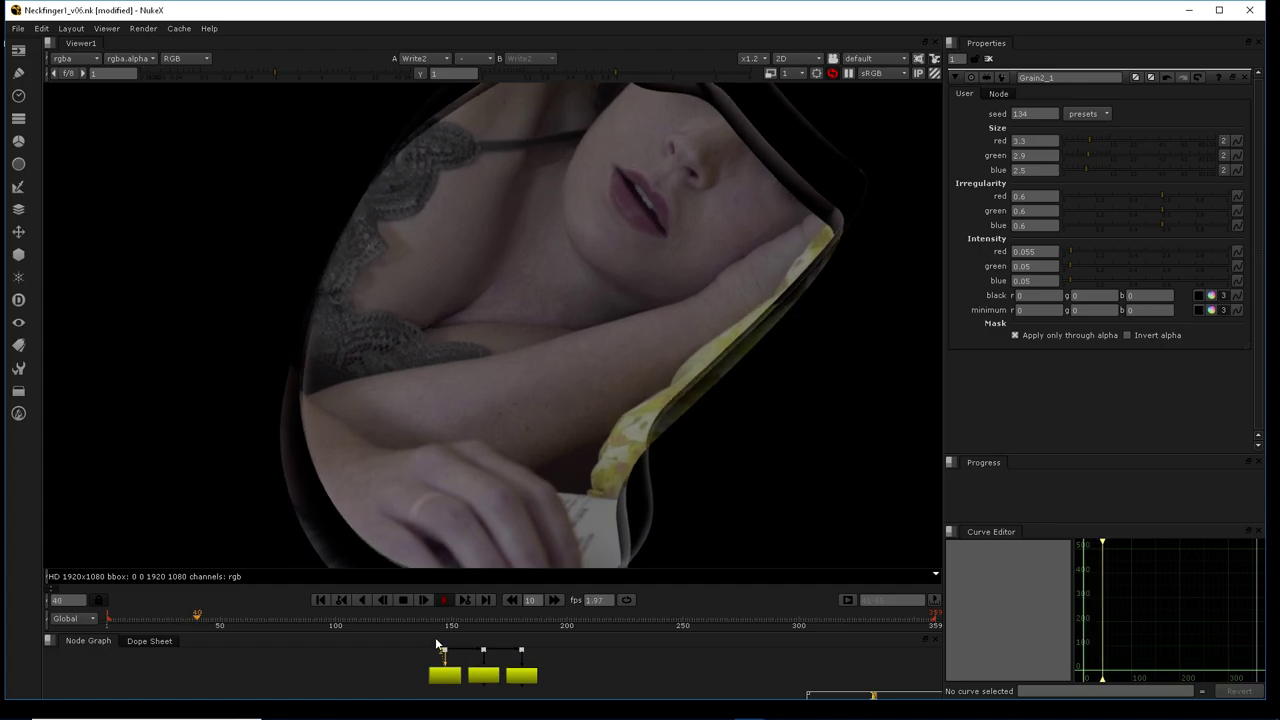
{"action": "left_click", "coordinate": [403, 600]}
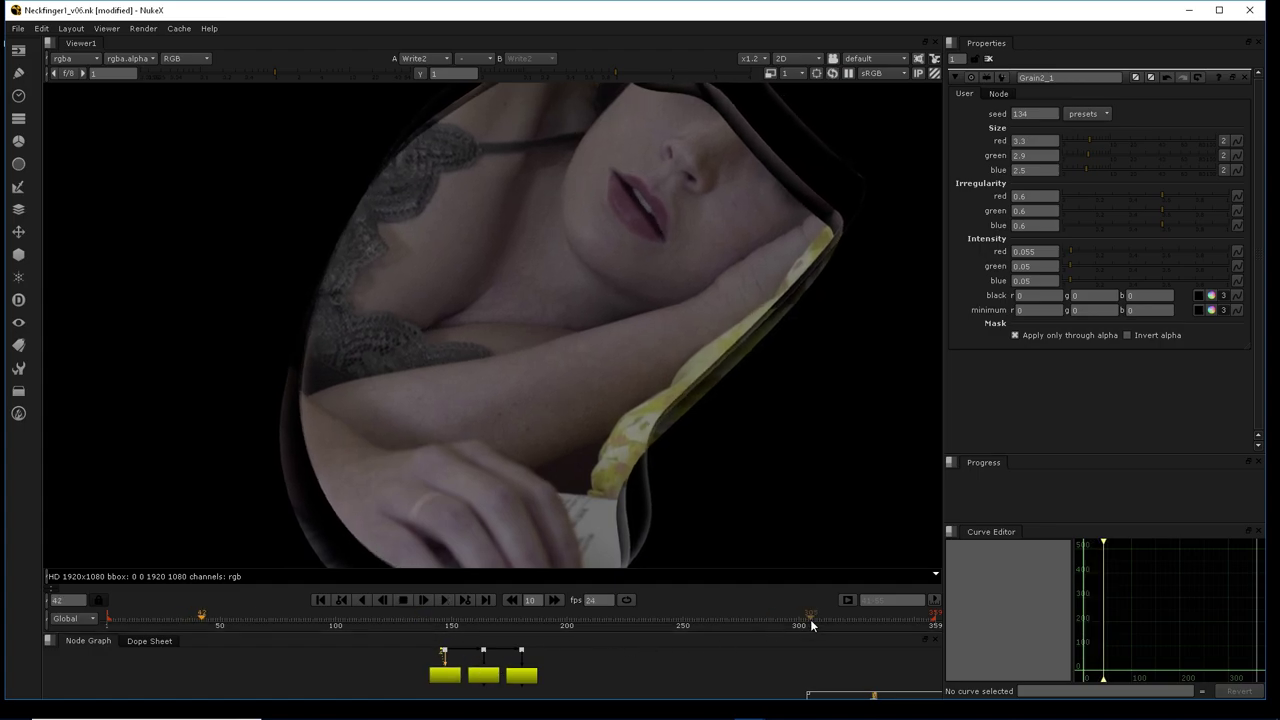
{"action": "left_click", "coordinate": [846, 615]}
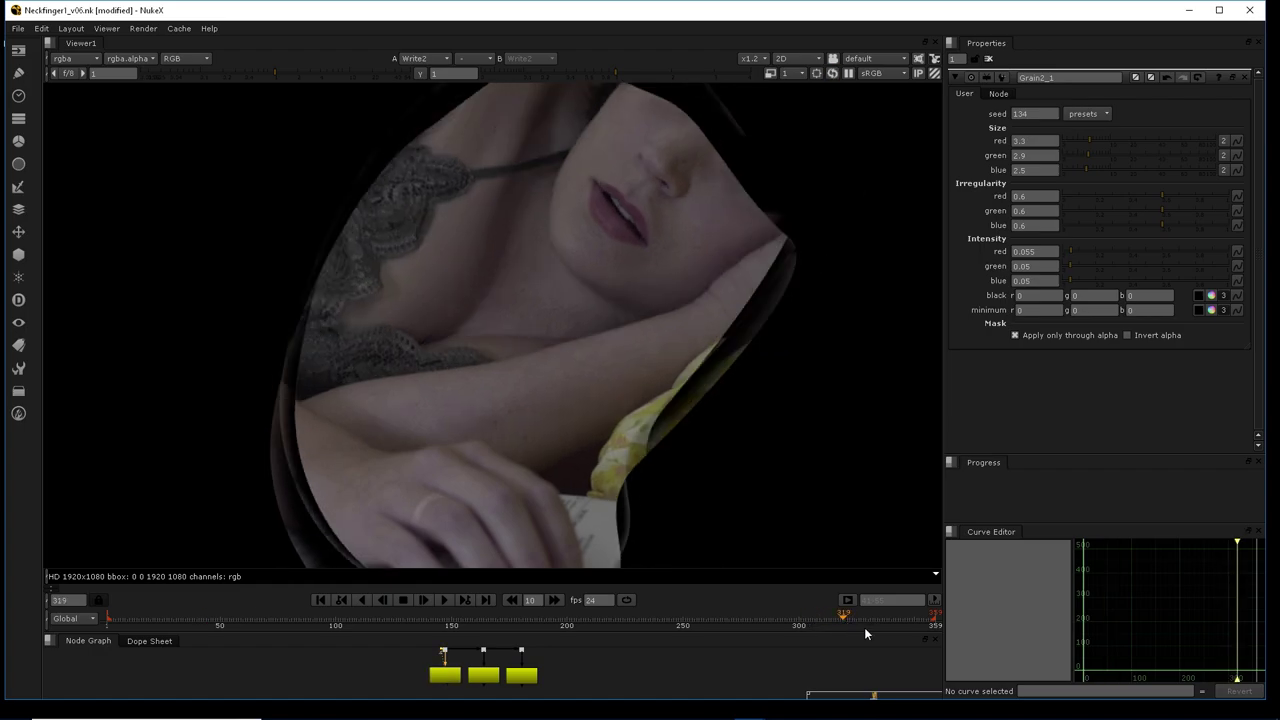
{"action": "left_click", "coordinate": [867, 618]}
{"action": "left_click", "coordinate": [896, 619]}
{"action": "left_click", "coordinate": [831, 621]}
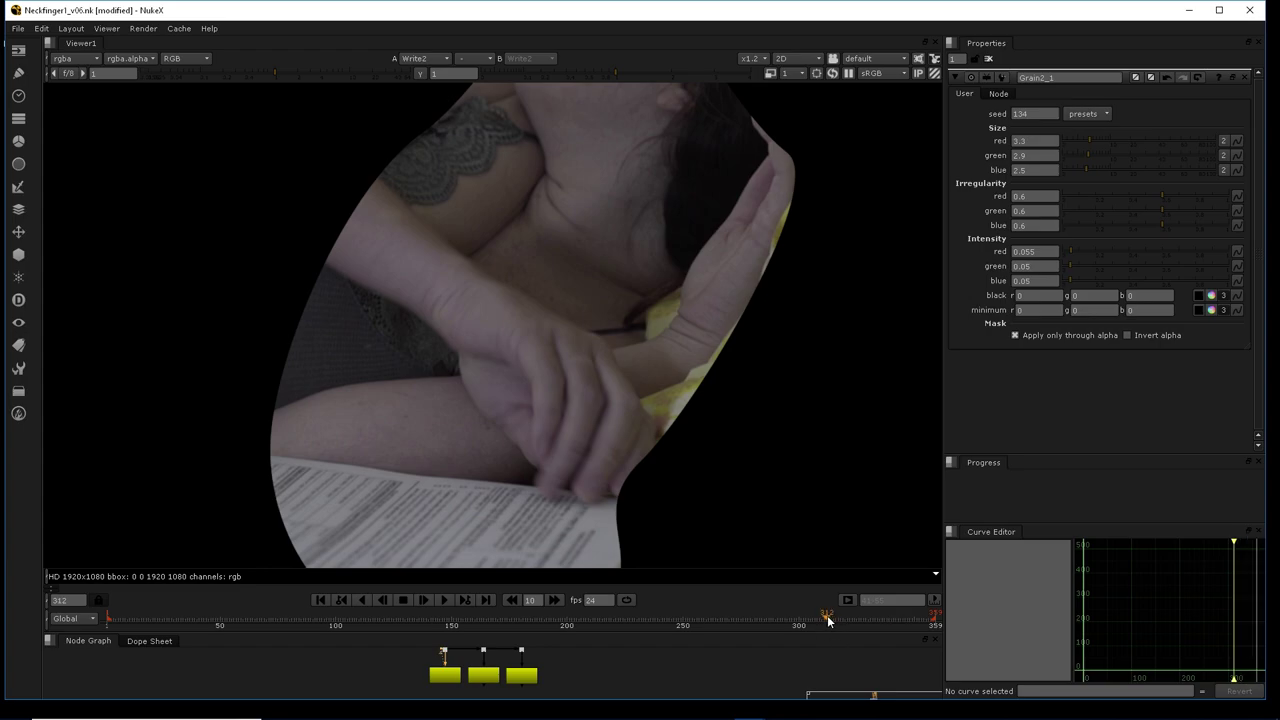
{"action": "left_click", "coordinate": [778, 624]}
{"action": "left_click", "coordinate": [739, 617]}
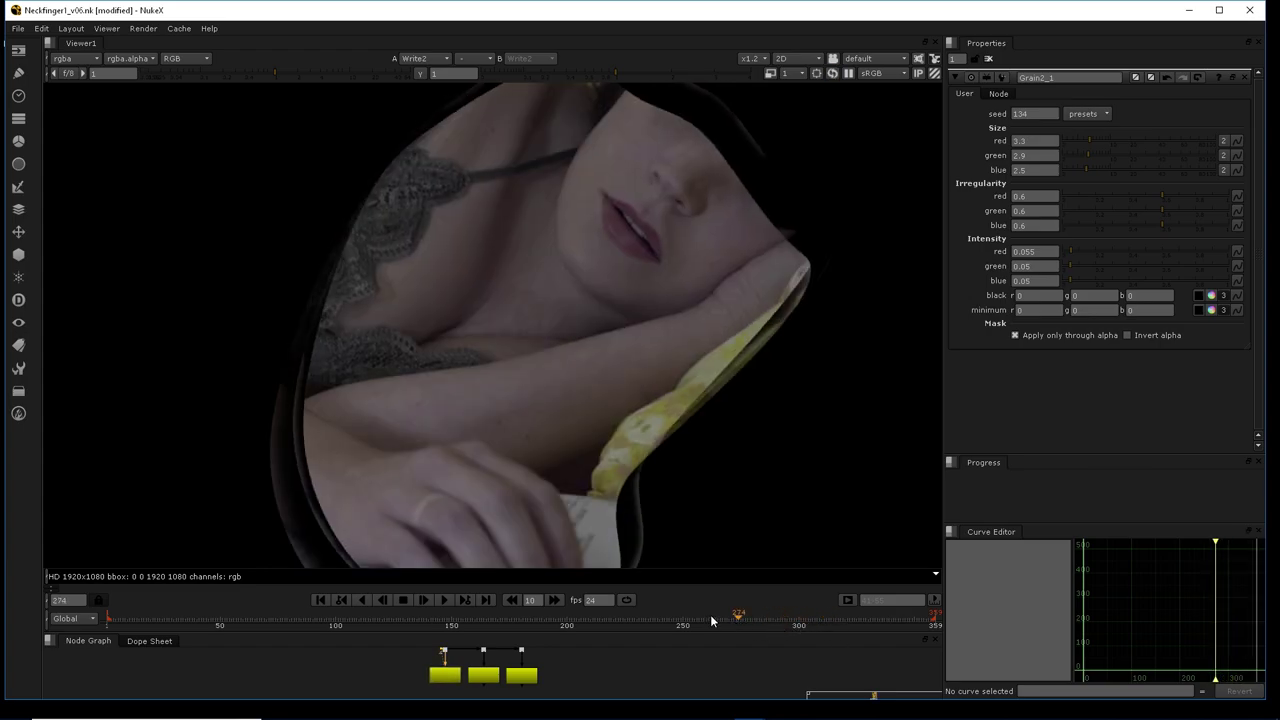
{"action": "left_click", "coordinate": [629, 616]}
{"action": "left_click", "coordinate": [534, 618]}
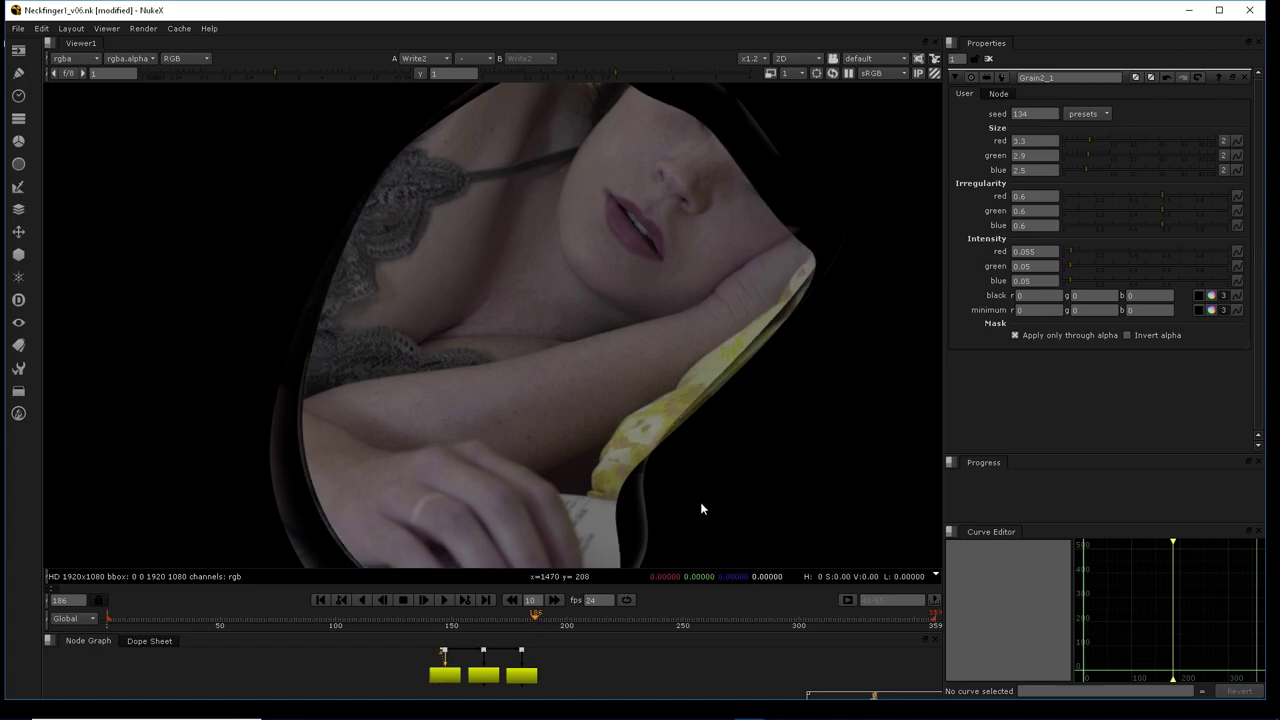